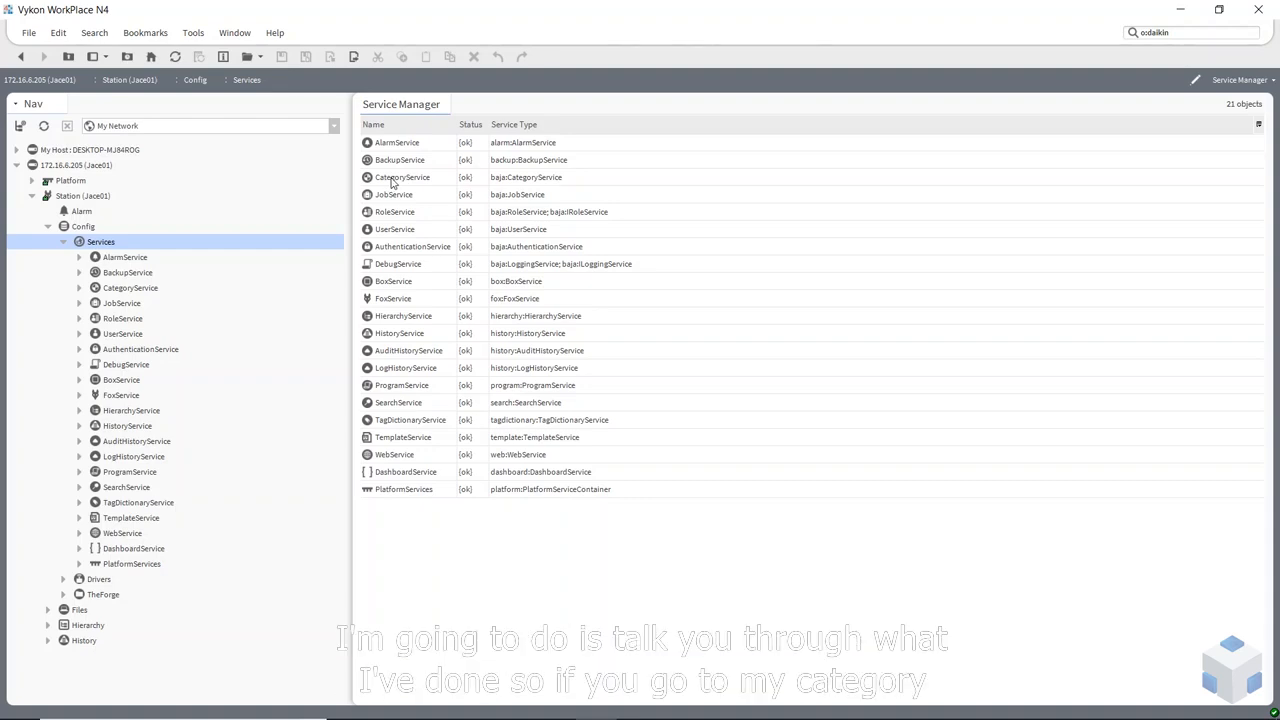
Open the CategoryService and review its categories in the Category Browser and the Category Manager view, returning to the browser
double_click(392, 180)
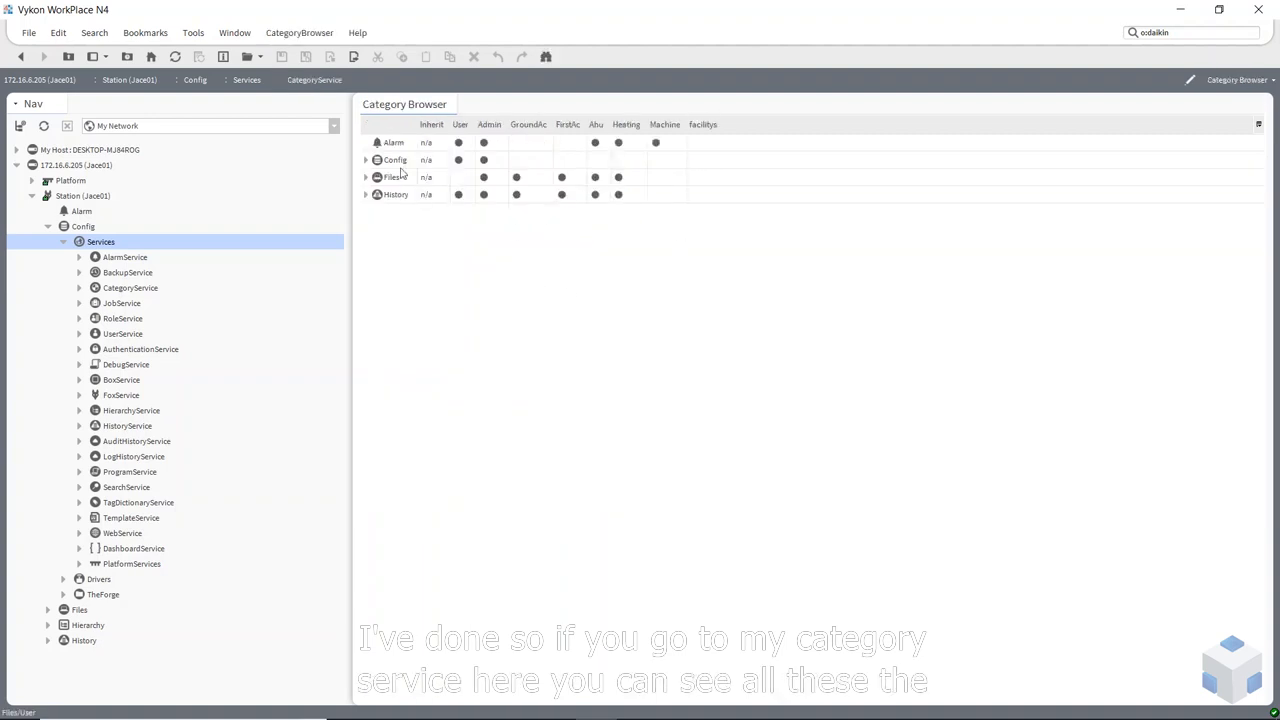
left_click(366, 160)
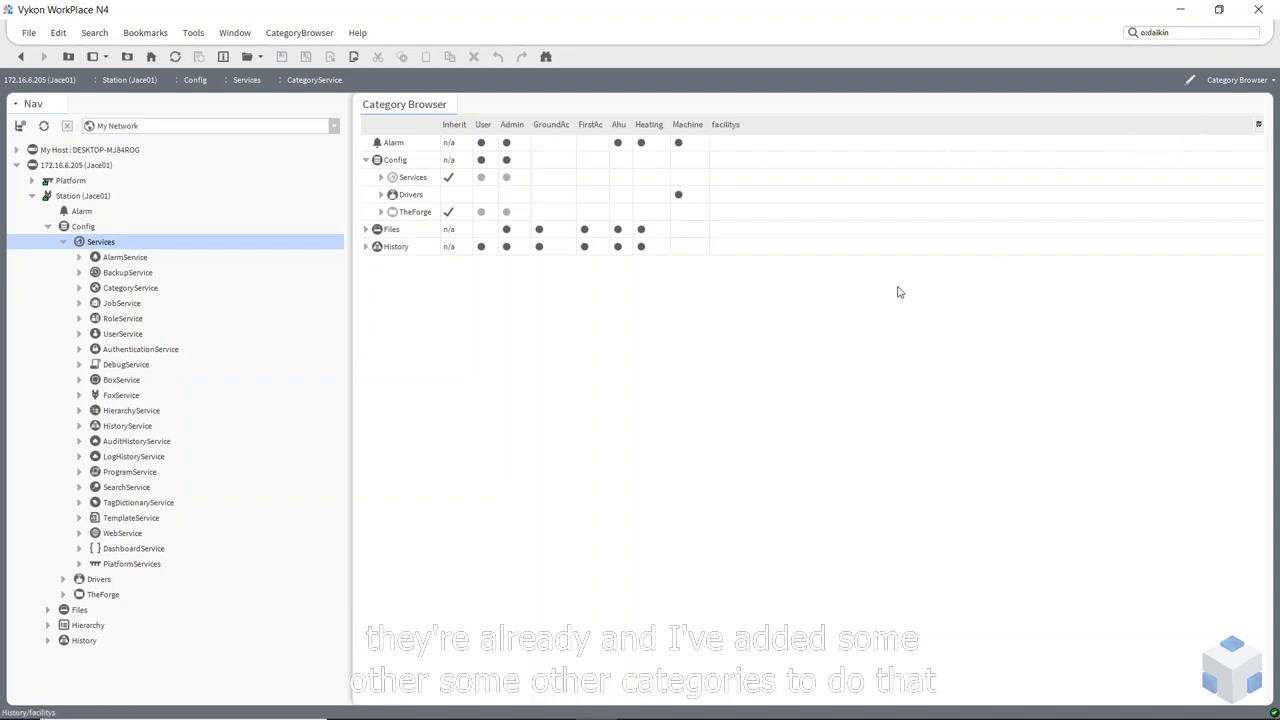
left_click(1258, 80)
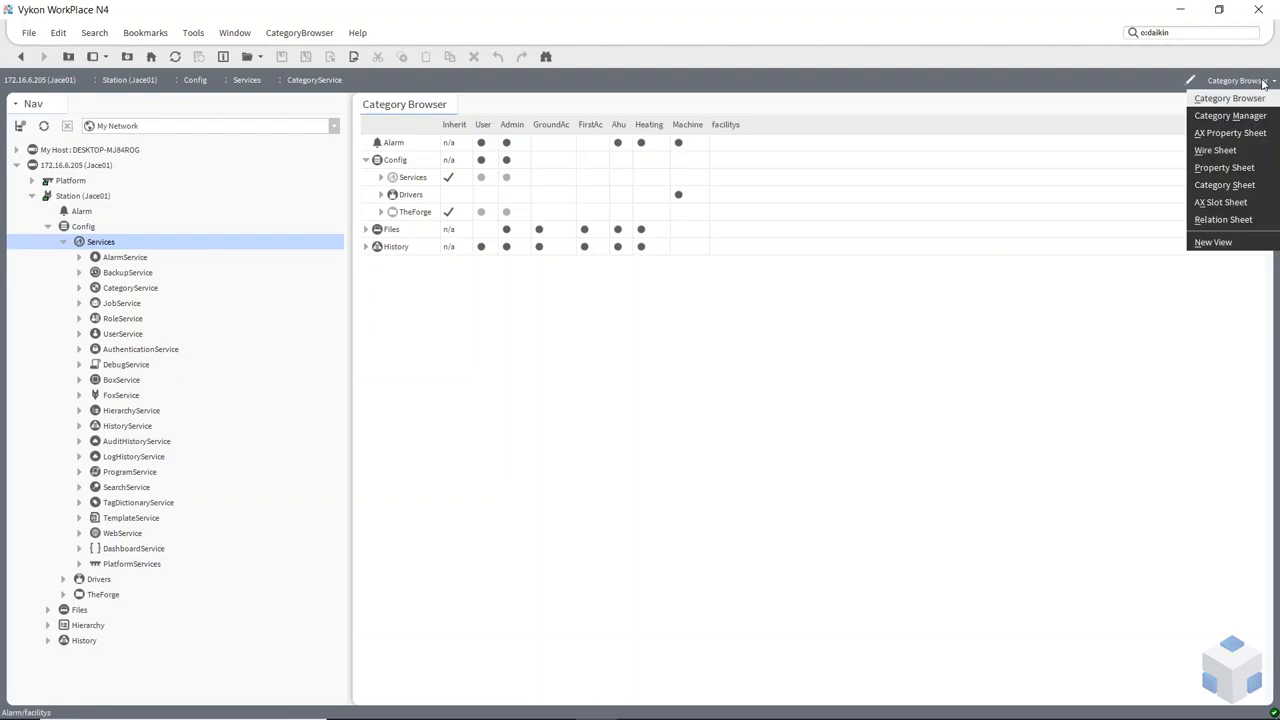
left_click(1238, 116)
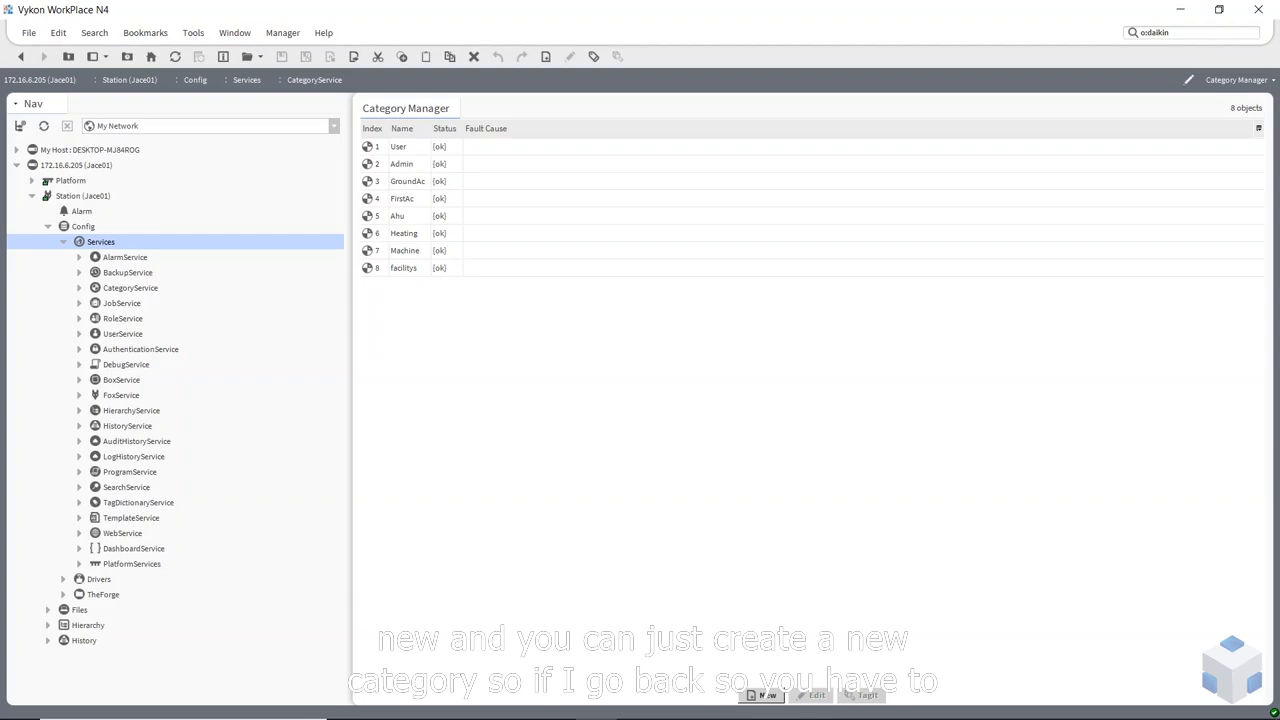
left_click(20, 57)
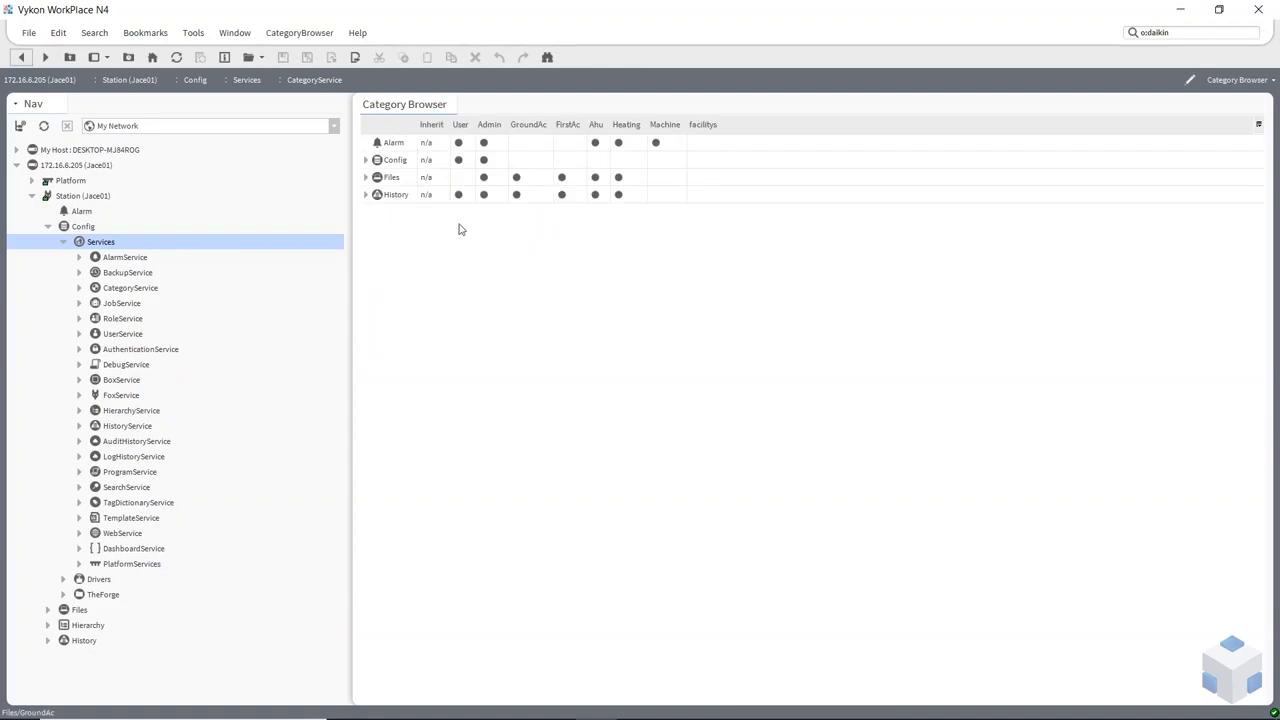
Expand Config, Files, History and Services in the Category Browser to examine their category assignments
left_click(367, 161)
left_click(366, 229)
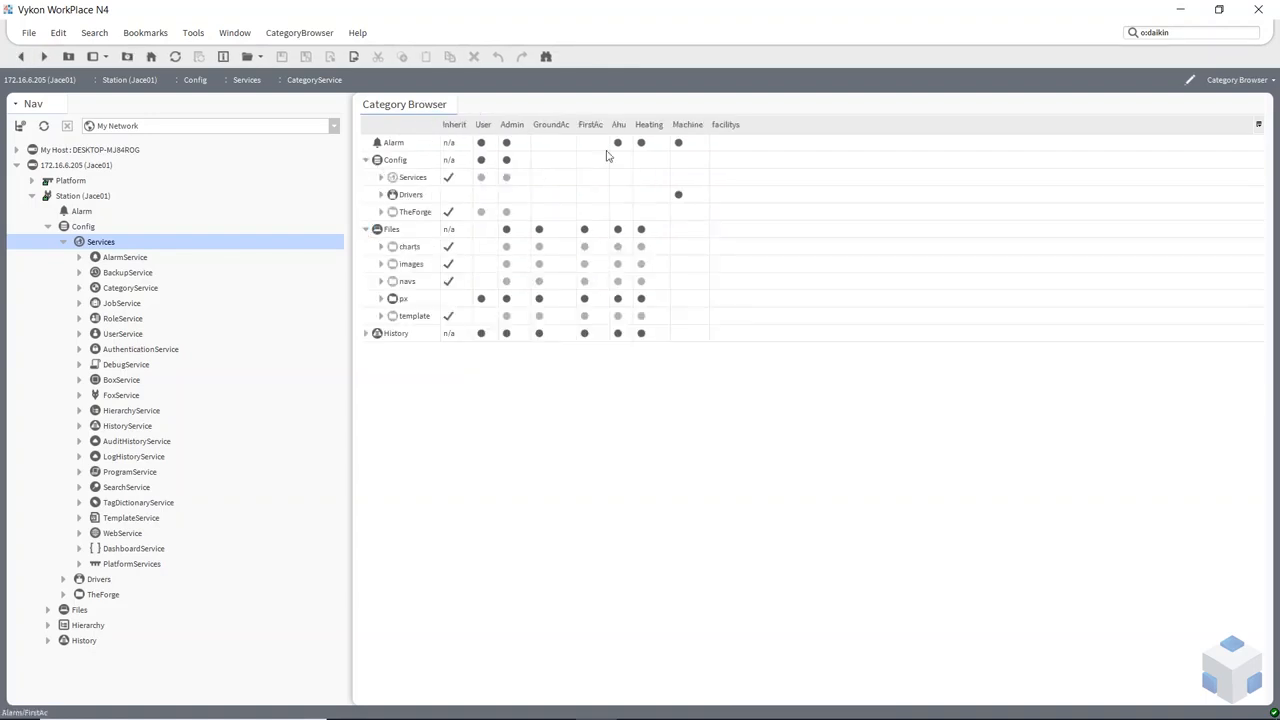
left_click(367, 334)
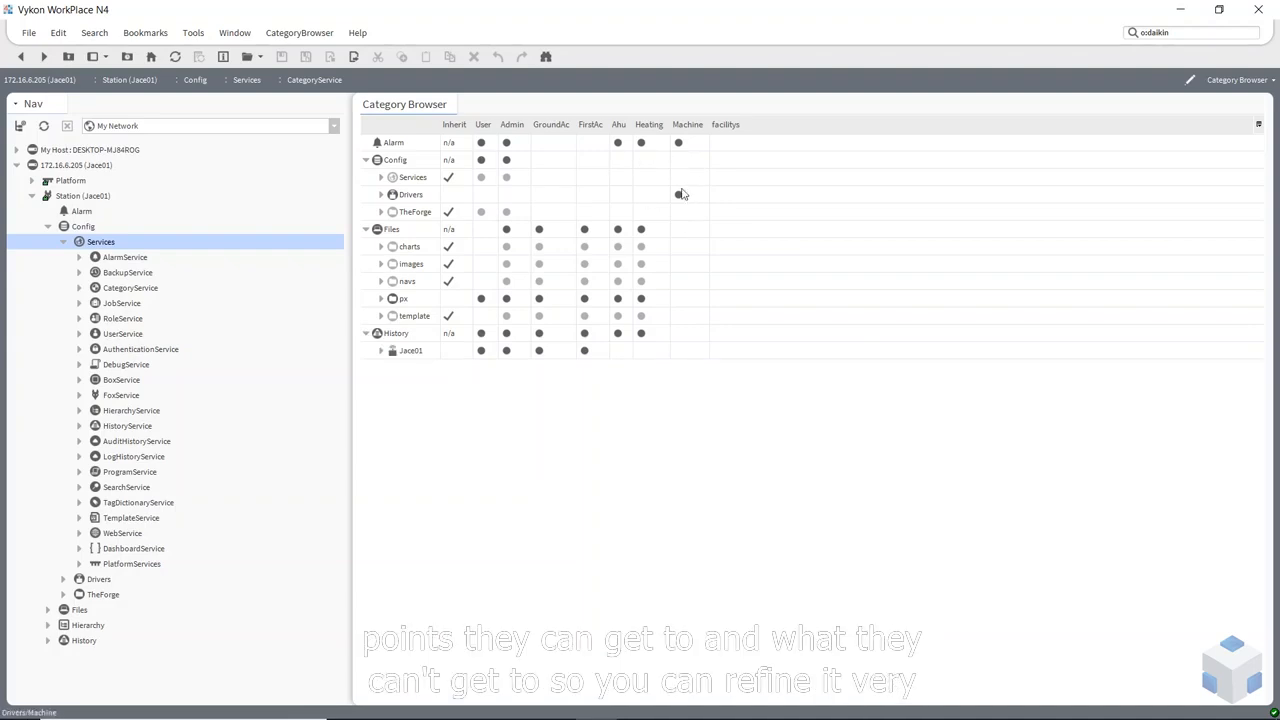
left_click(381, 177)
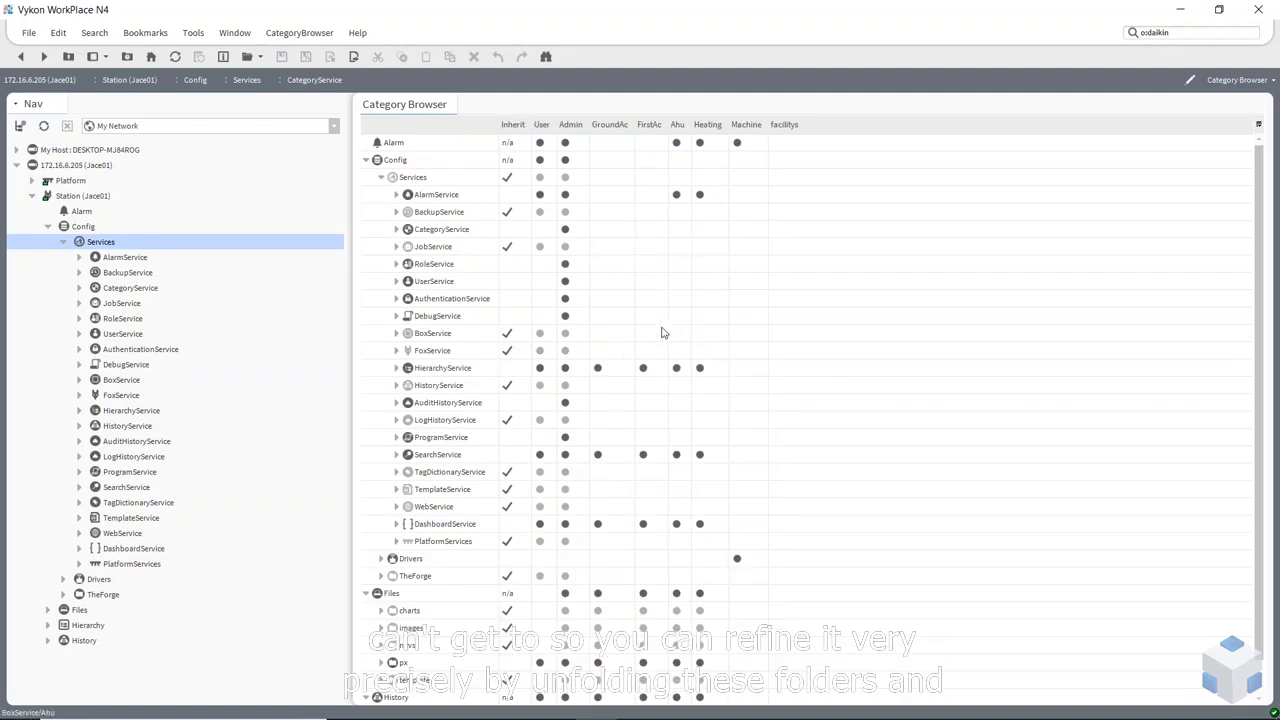
scroll(447, 527, "down", 1)
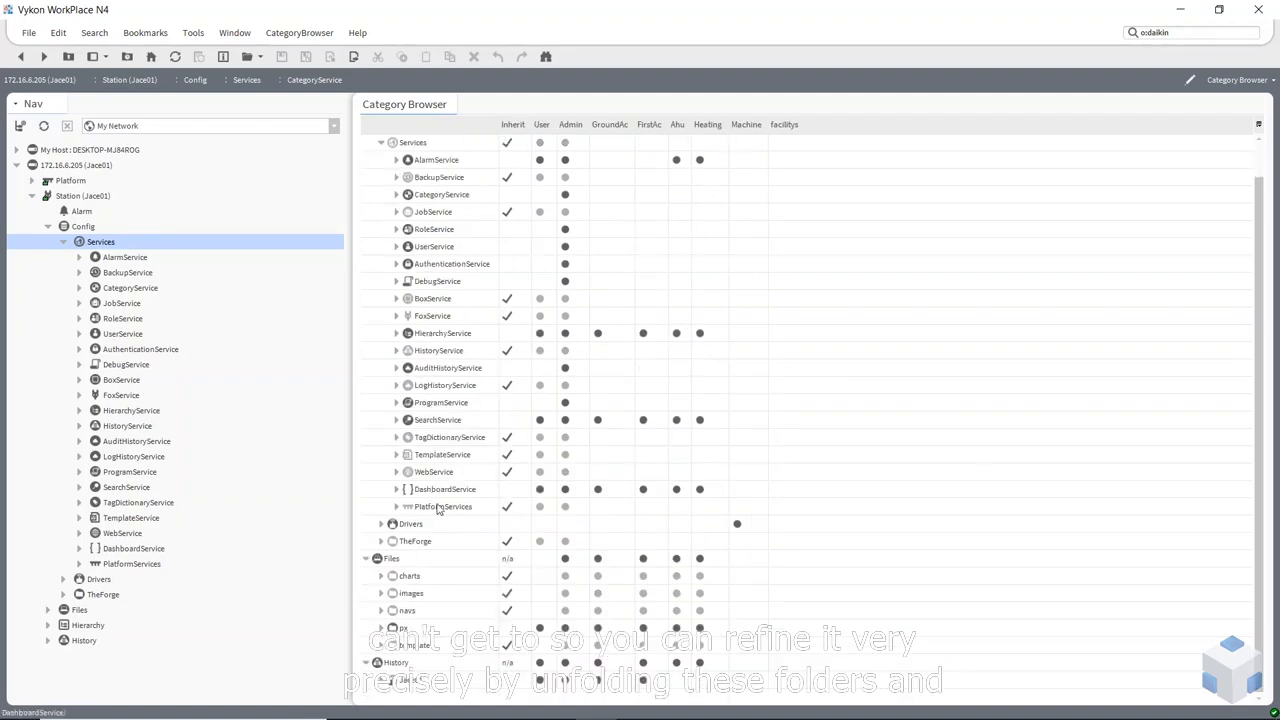
Expand TheForge down to the schedules and the GroundFloor FCU001 points to examine their category assignments
left_click(382, 542)
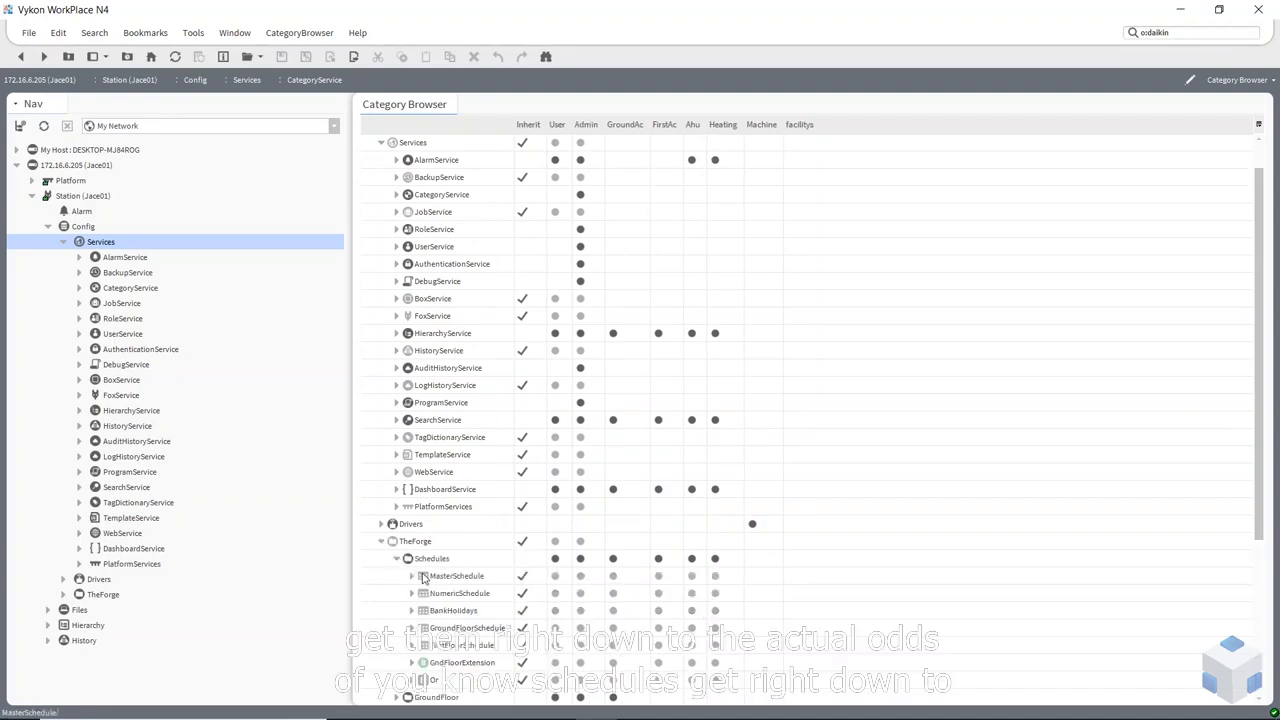
scroll(412, 575, "down", 2)
scroll(426, 600, "down", 2)
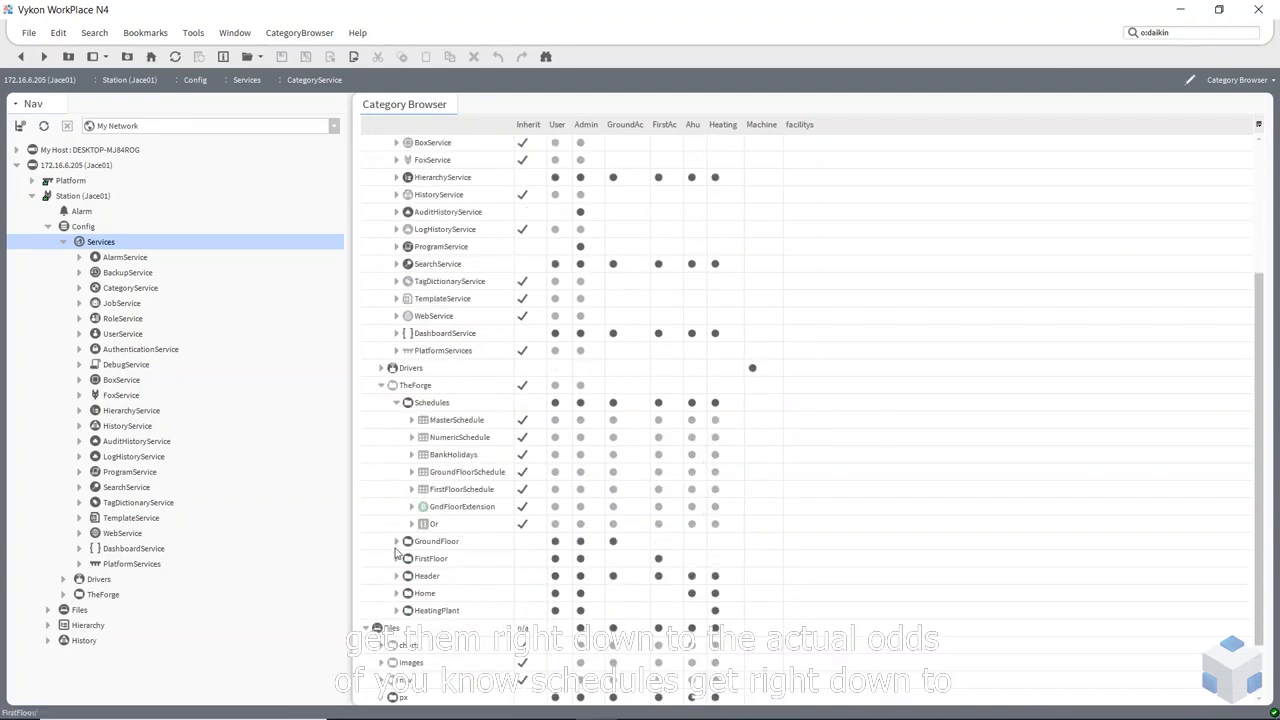
left_click(396, 541)
left_click(412, 558)
scroll(470, 572, "down", 2)
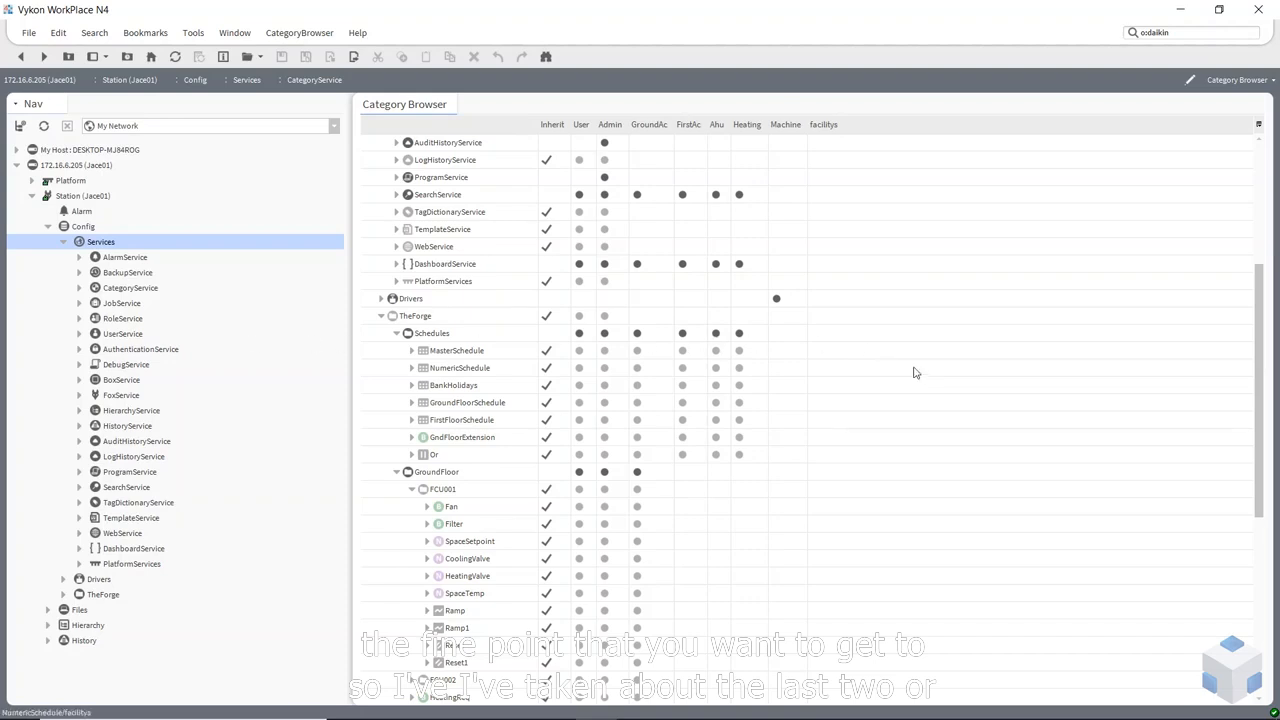
scroll(391, 405, "down", 2)
Collapse the GroundFloor, TheForge, Services, Config and Files branches in the Category Browser
left_click(401, 402)
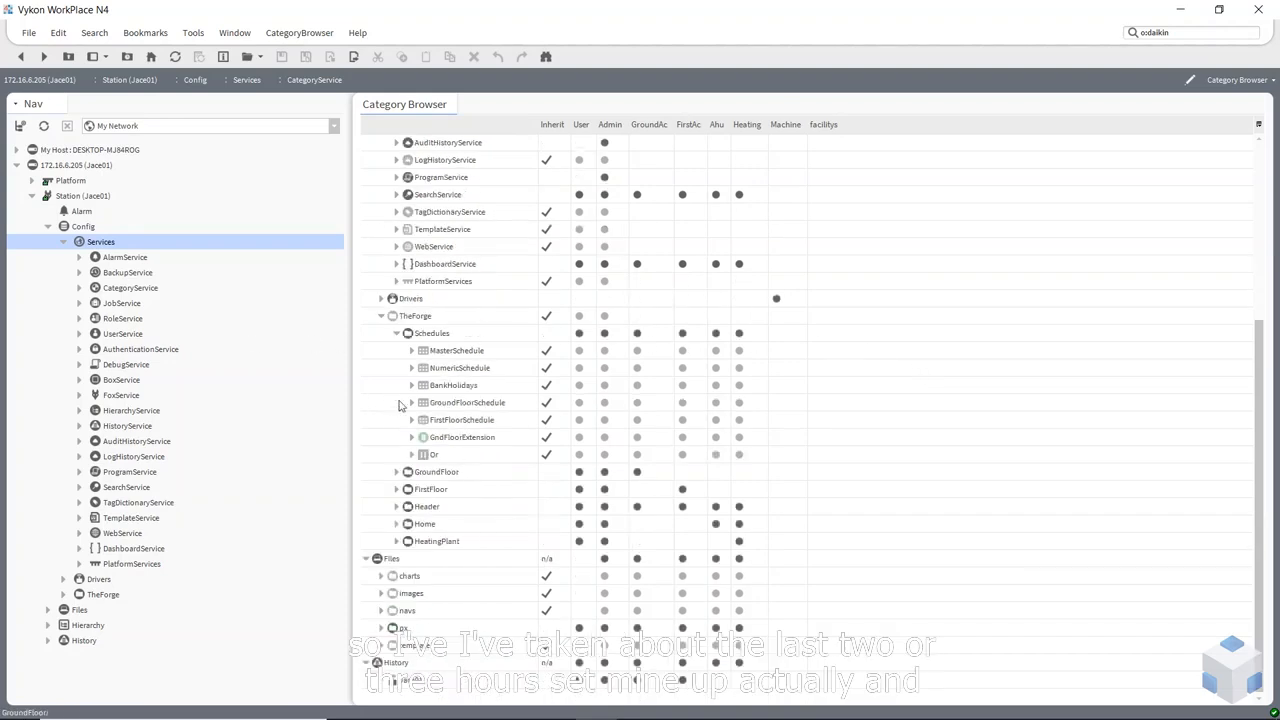
left_click(383, 314)
scroll(470, 345, "up", 1)
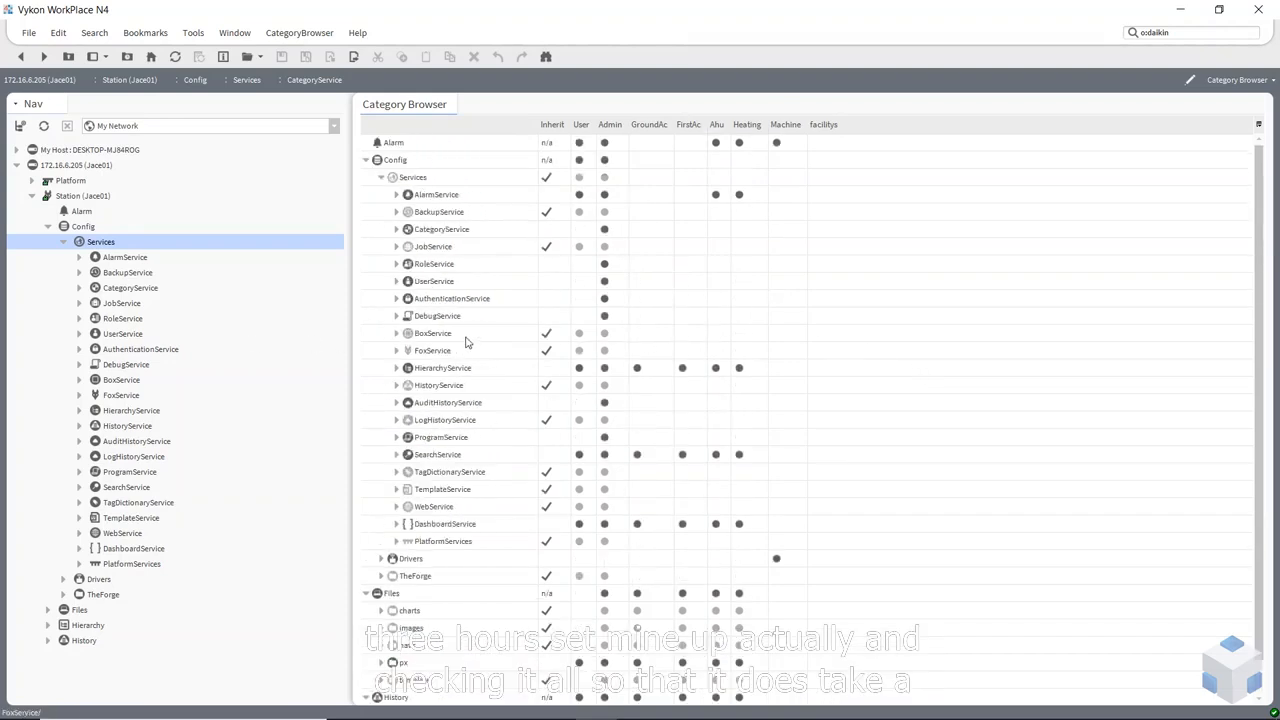
left_click(381, 178)
left_click(365, 160)
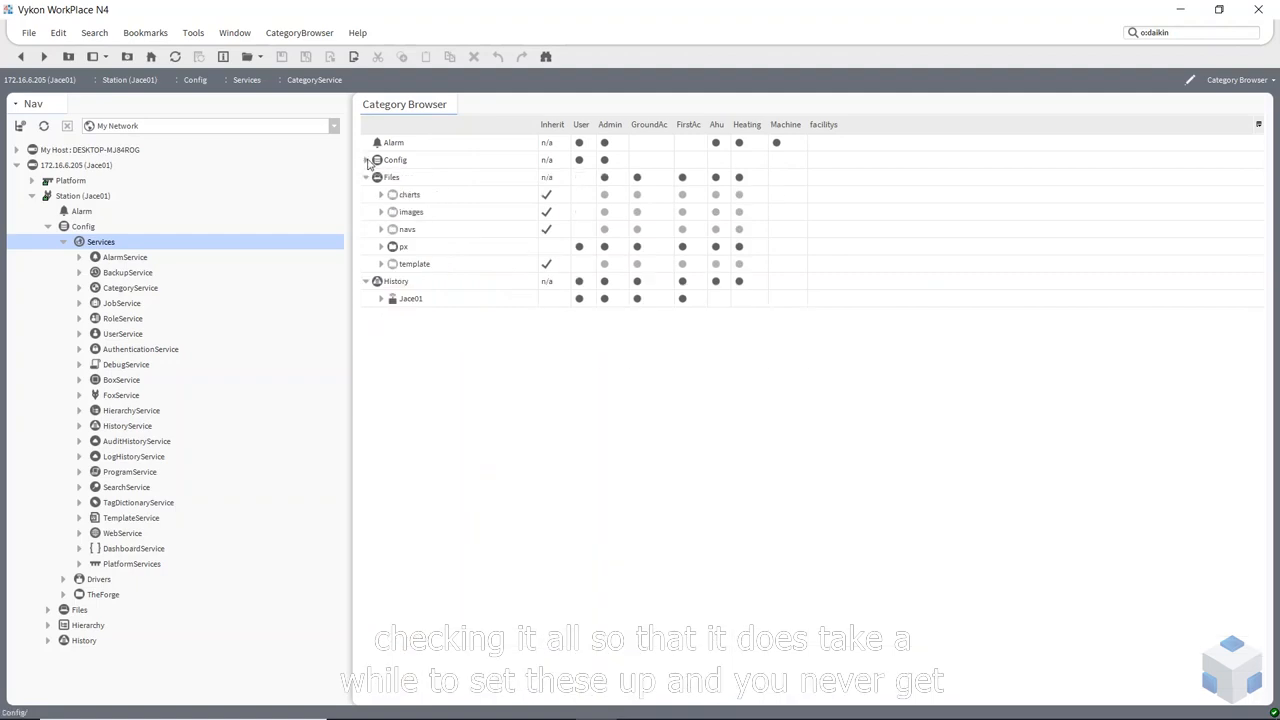
left_click(366, 177)
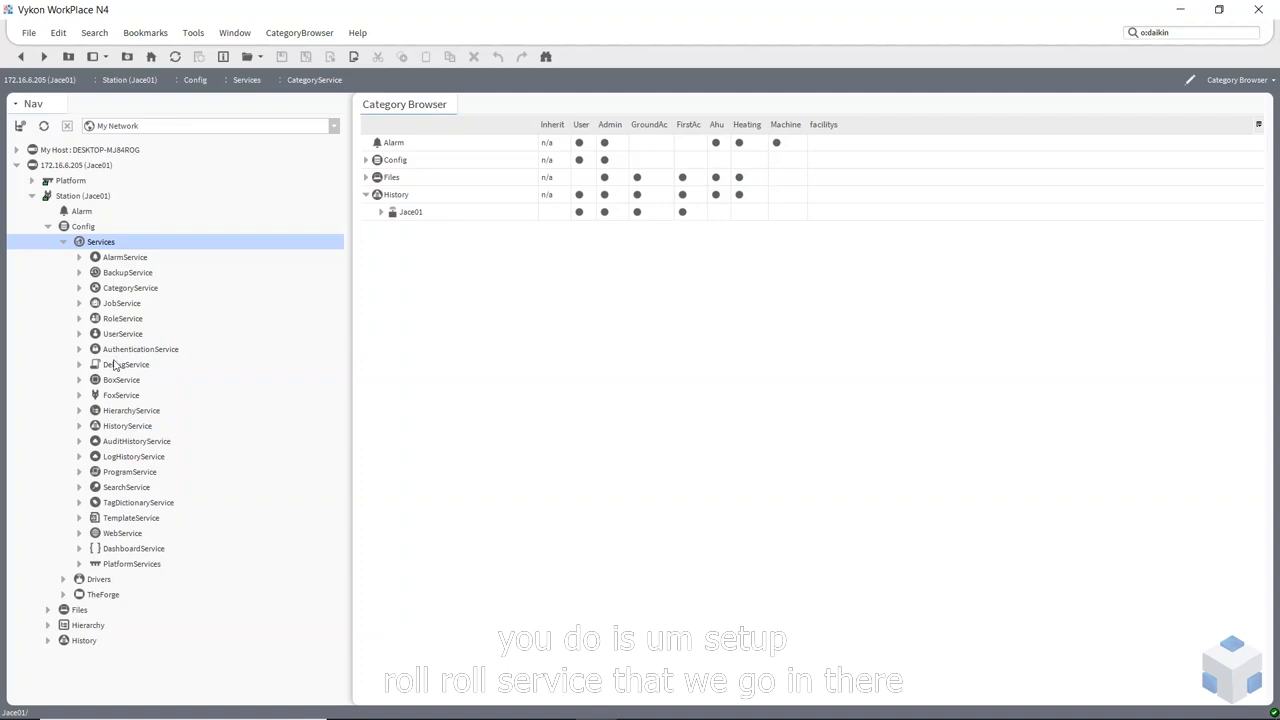
Open the GndUser role in the RoleService and review its viewable hierarchies
double_click(117, 319)
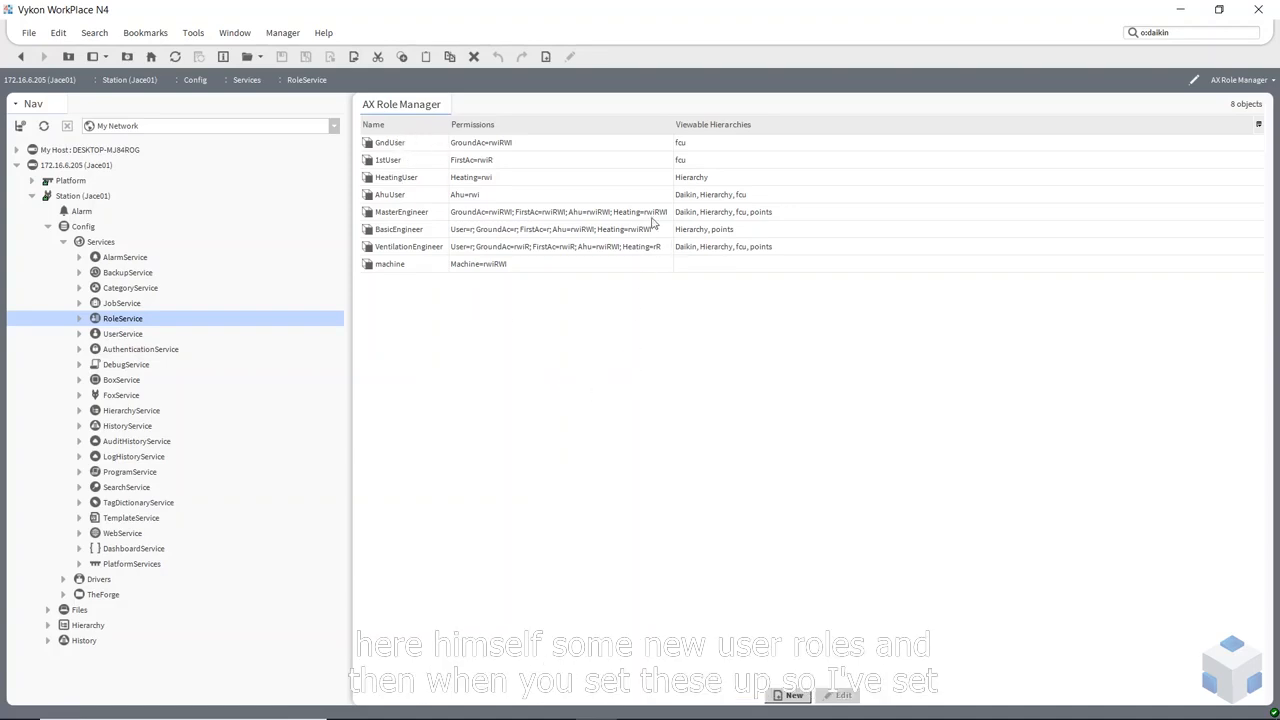
left_click(392, 146)
double_click(397, 146)
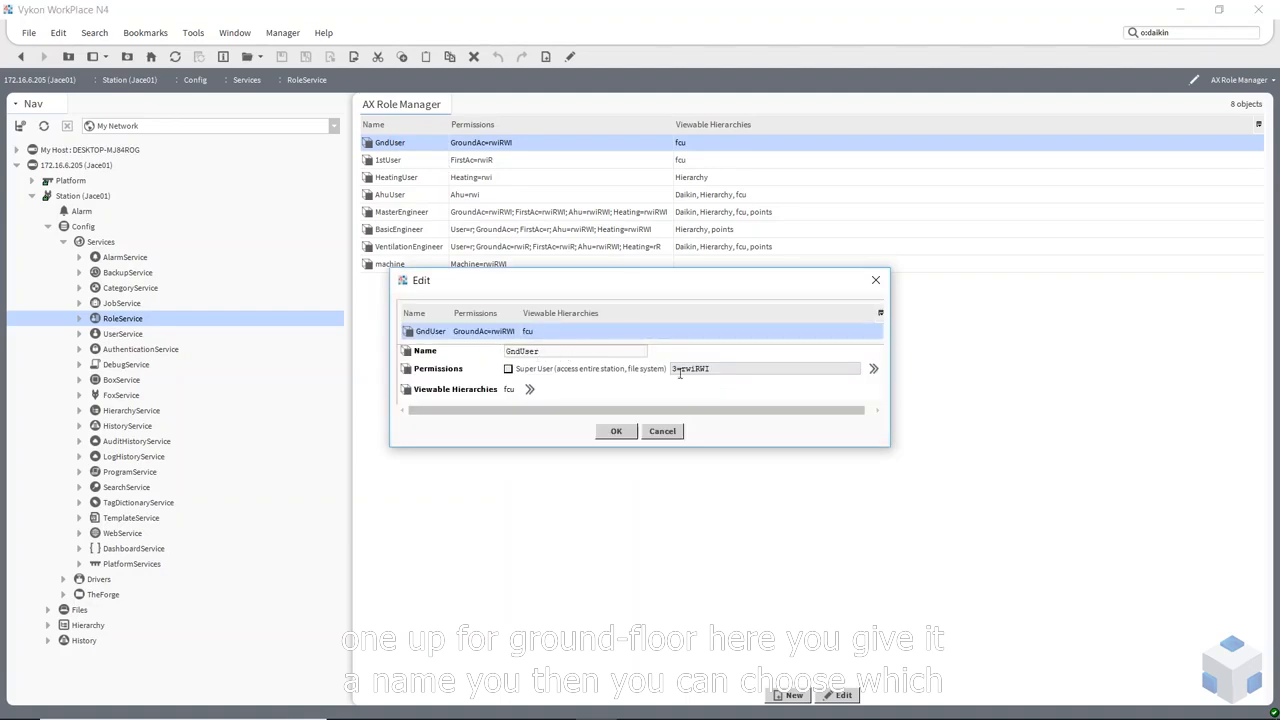
left_click(530, 389)
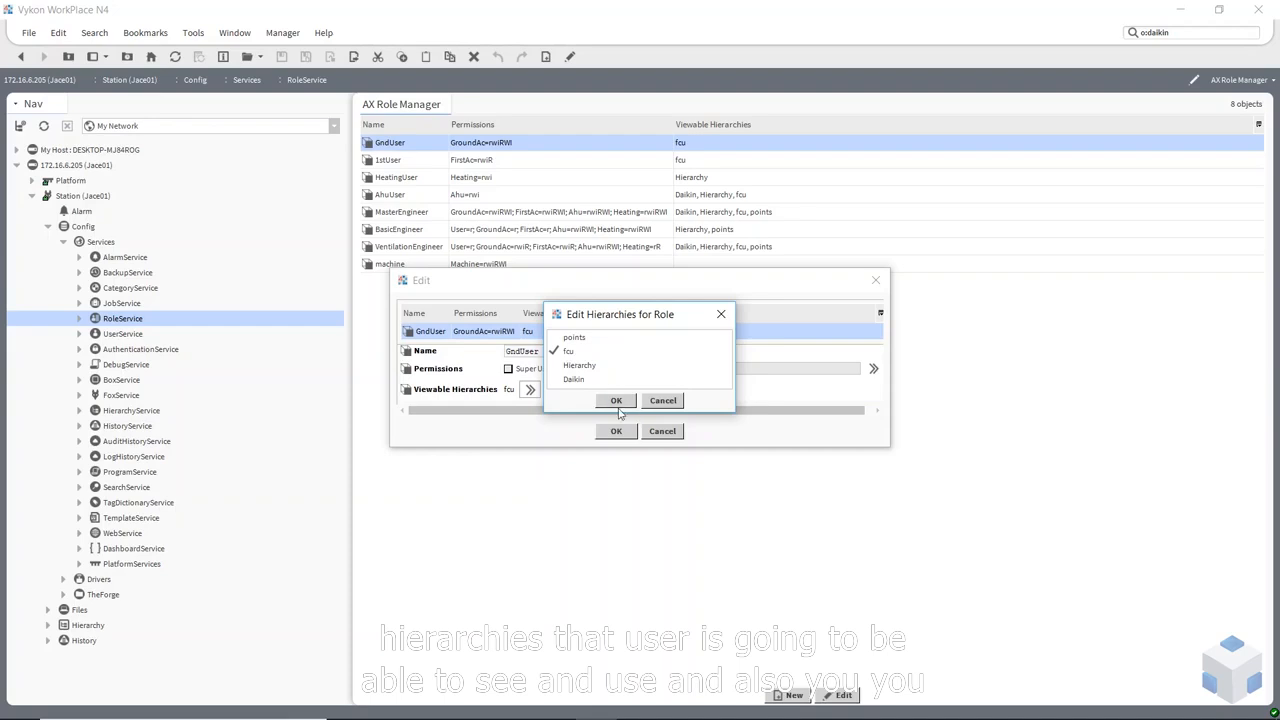
left_click(616, 401)
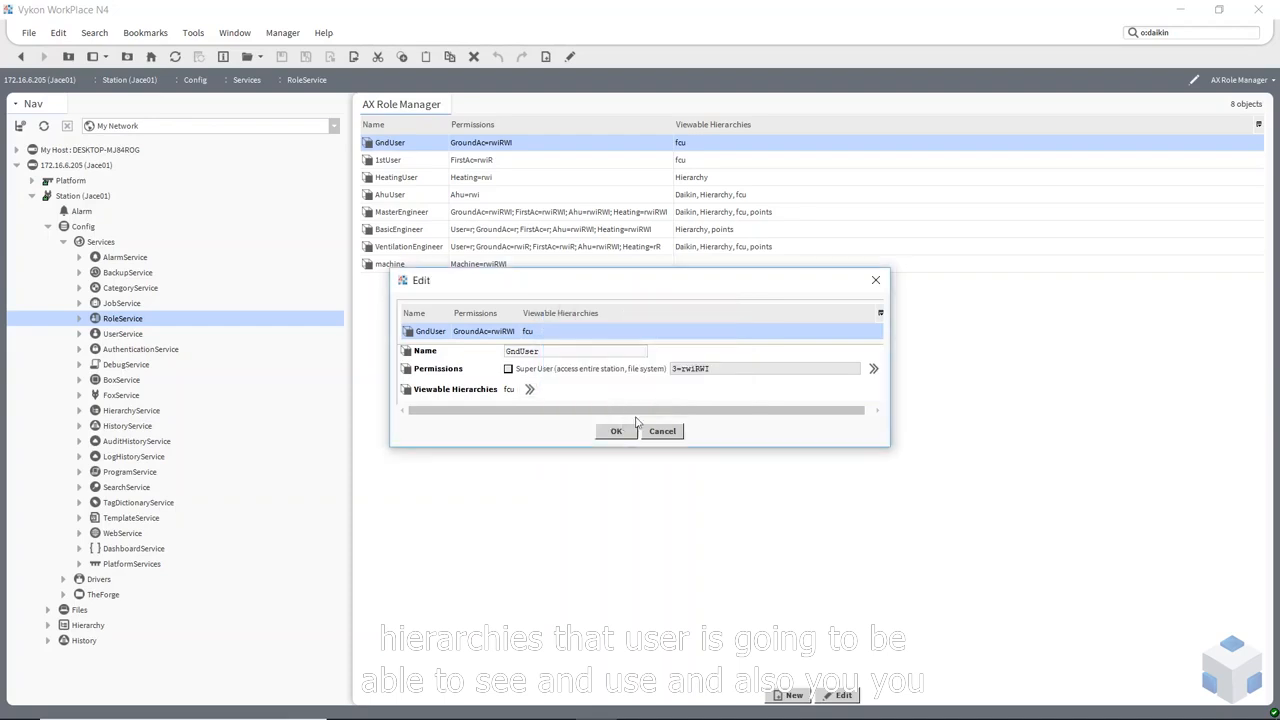
Review the GndUser role's operator and admin permissions for the GroundAc category, and close the role's edit dialog
left_click(873, 368)
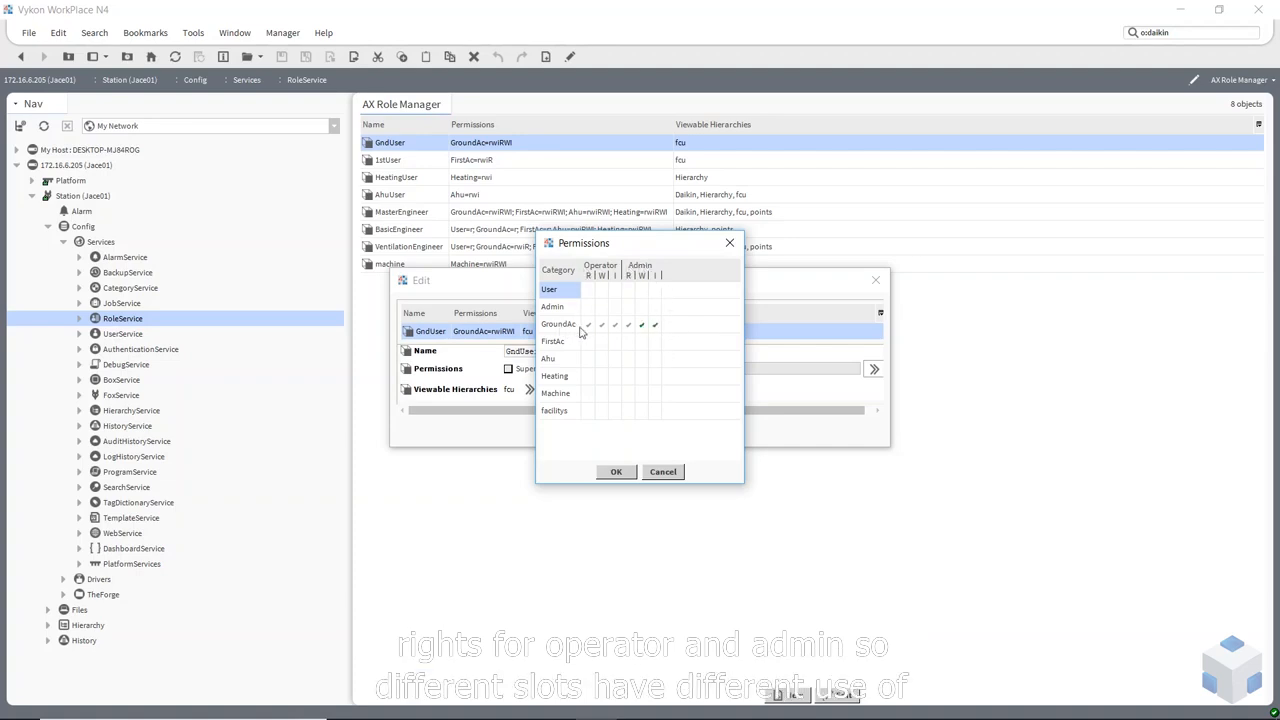
left_click(655, 327)
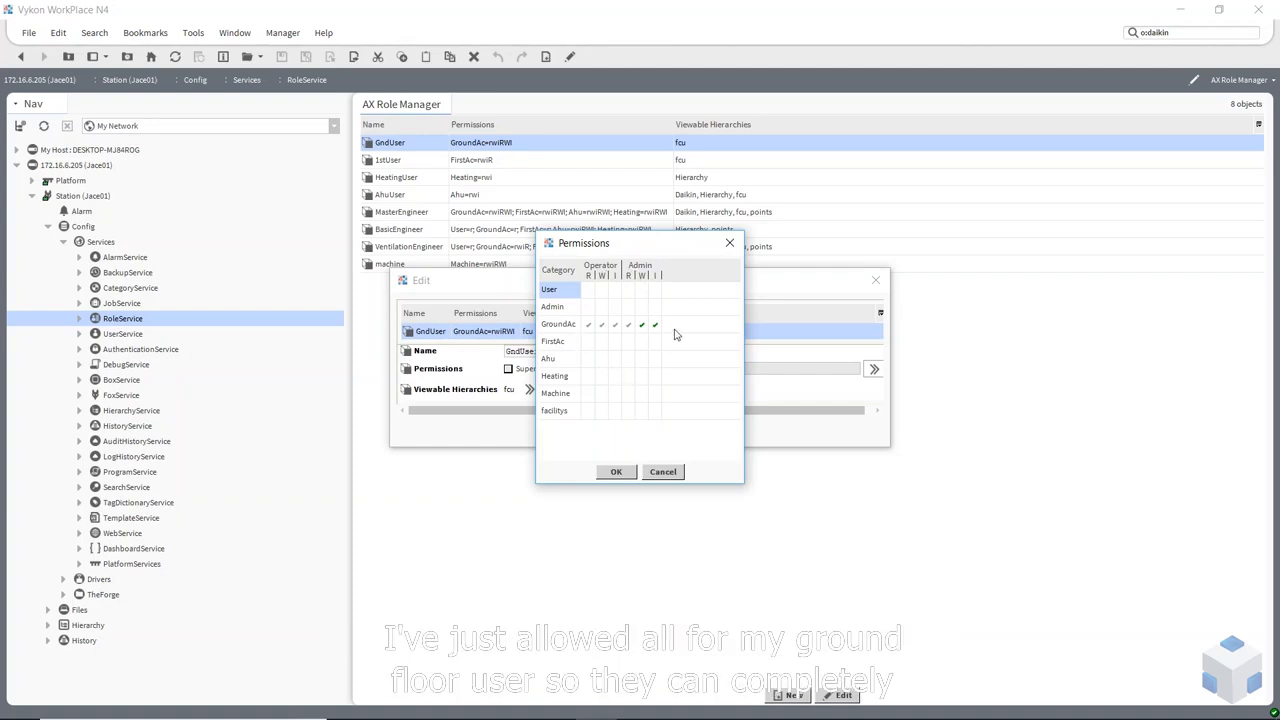
left_click(616, 473)
left_click(617, 431)
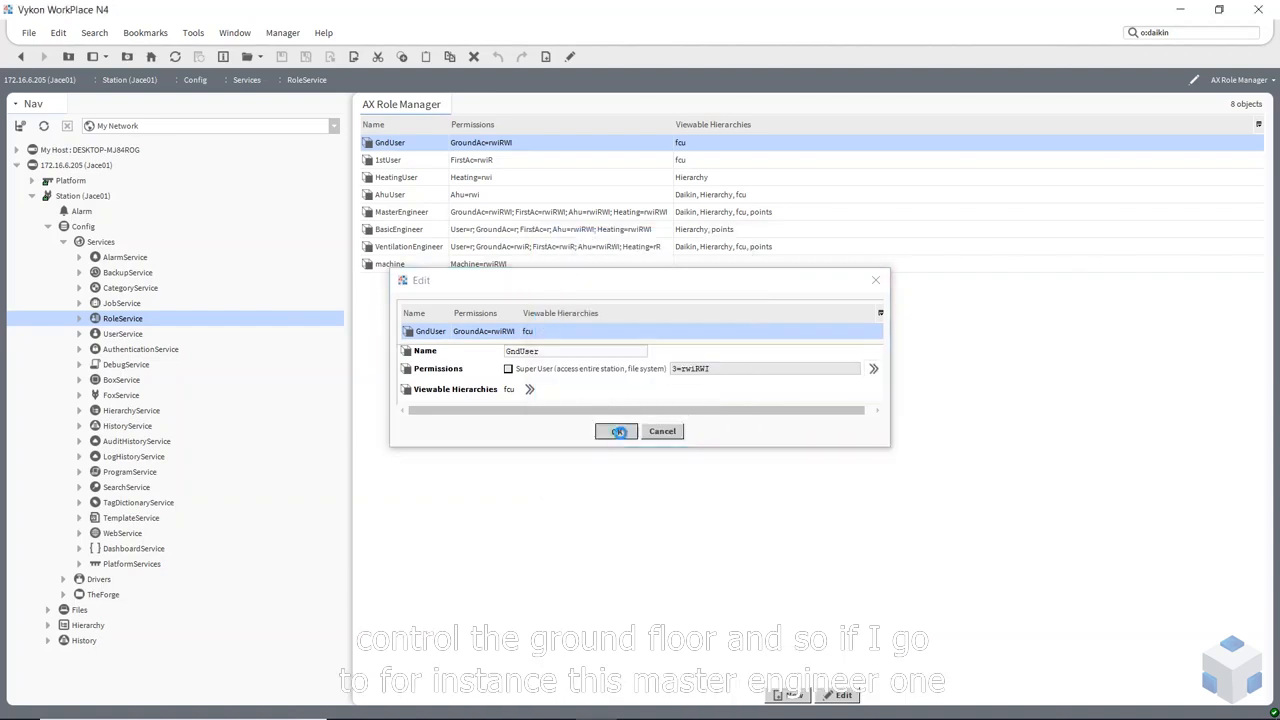
Review the category permissions of the MasterEngineer role and leave it without changes
double_click(417, 213)
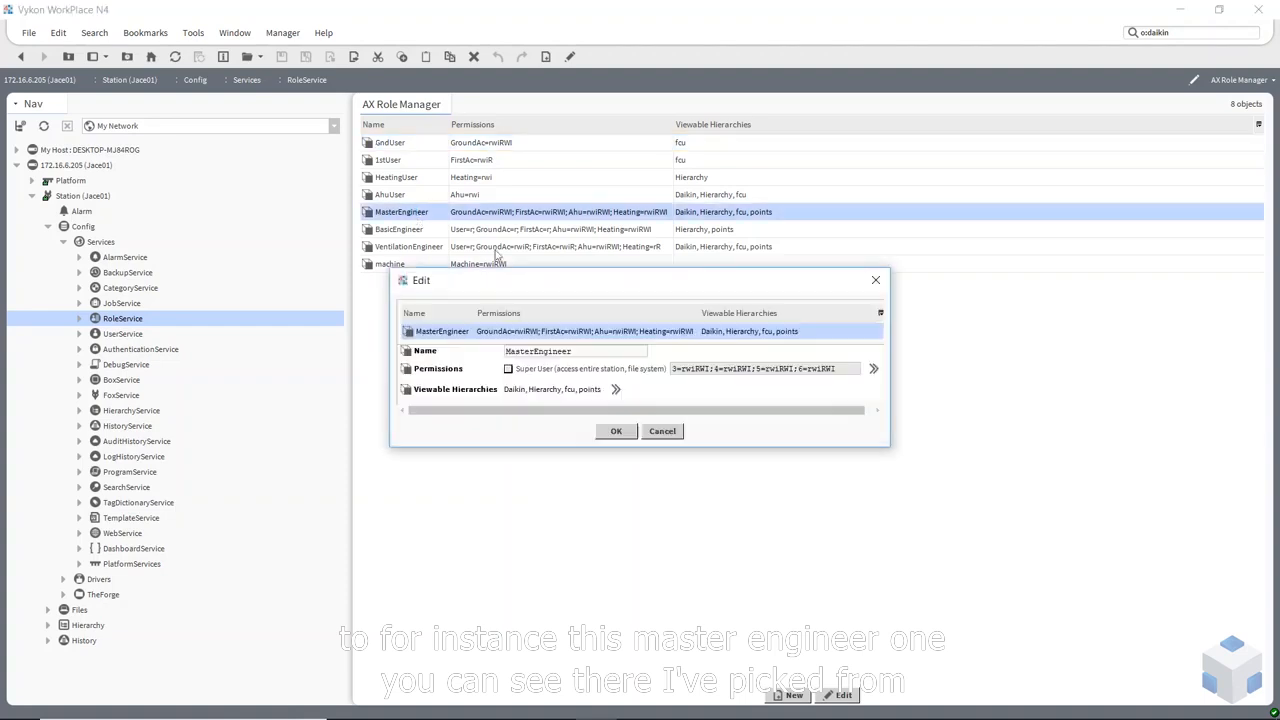
left_click(875, 370)
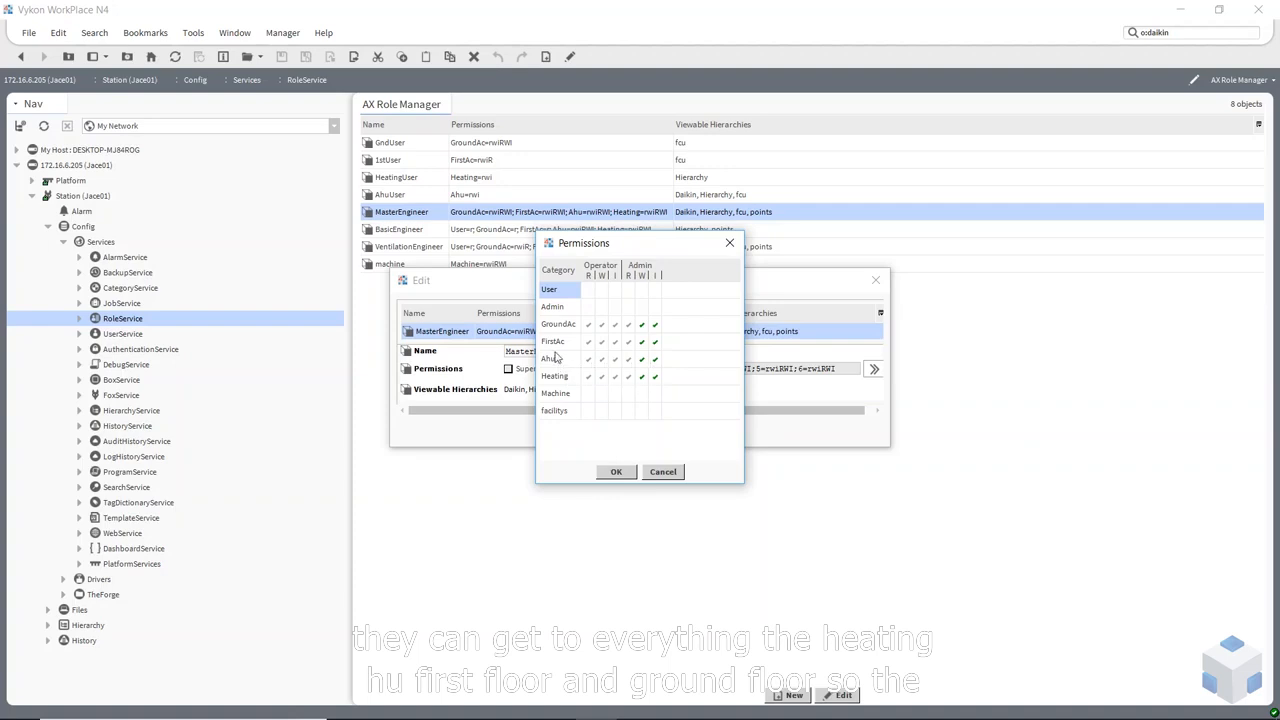
left_click(666, 473)
left_click(652, 432)
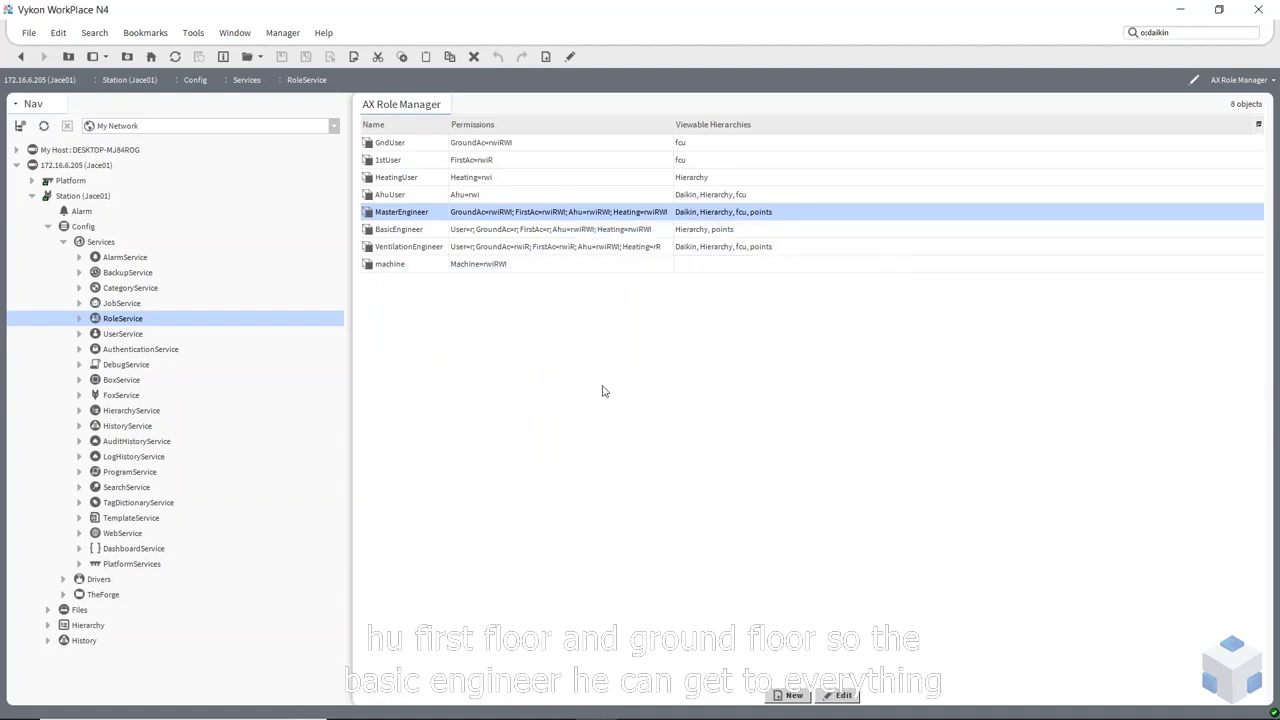
Review the category permissions of the BasicEngineer role and close its edit dialog
double_click(407, 232)
left_click(873, 369)
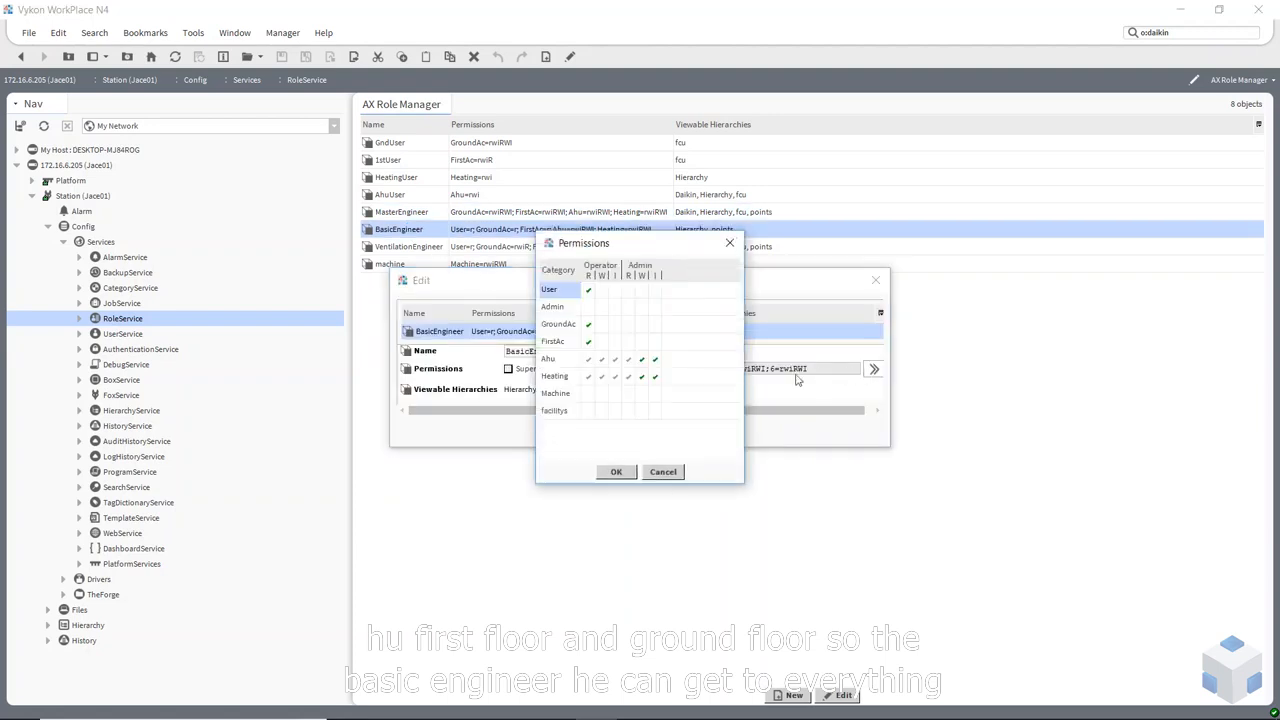
left_click(588, 341)
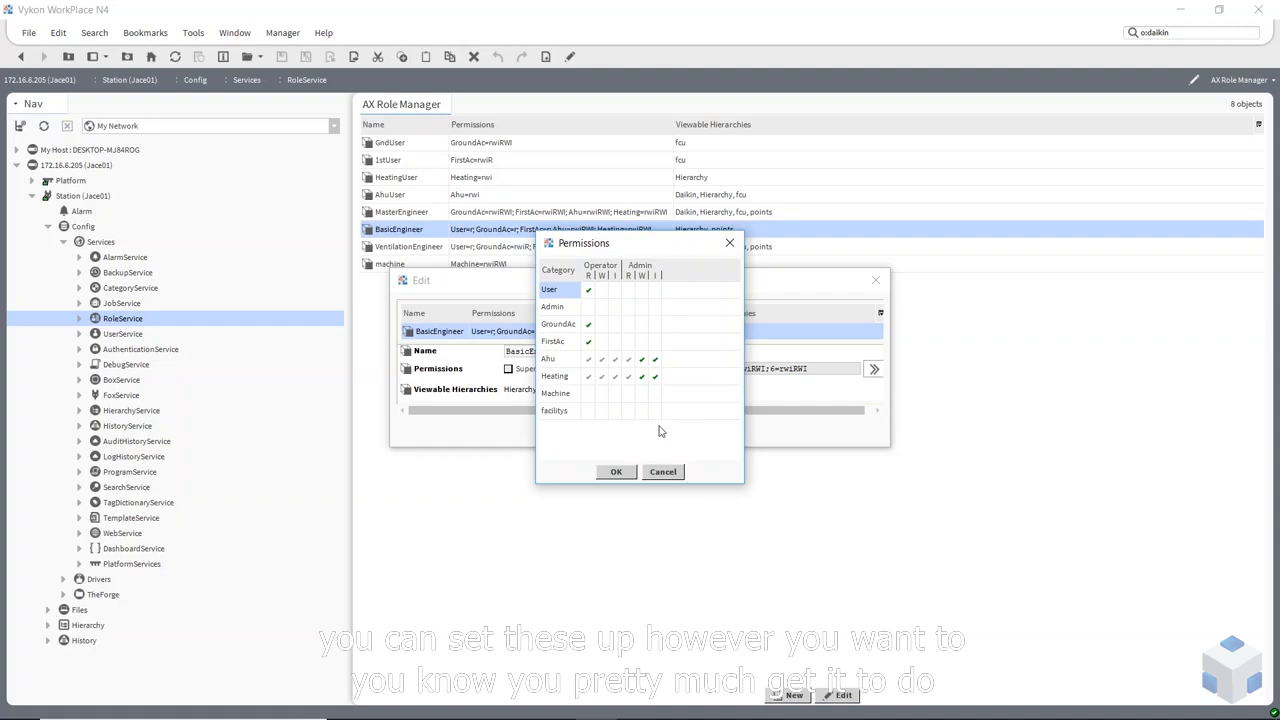
left_click(665, 472)
left_click(616, 431)
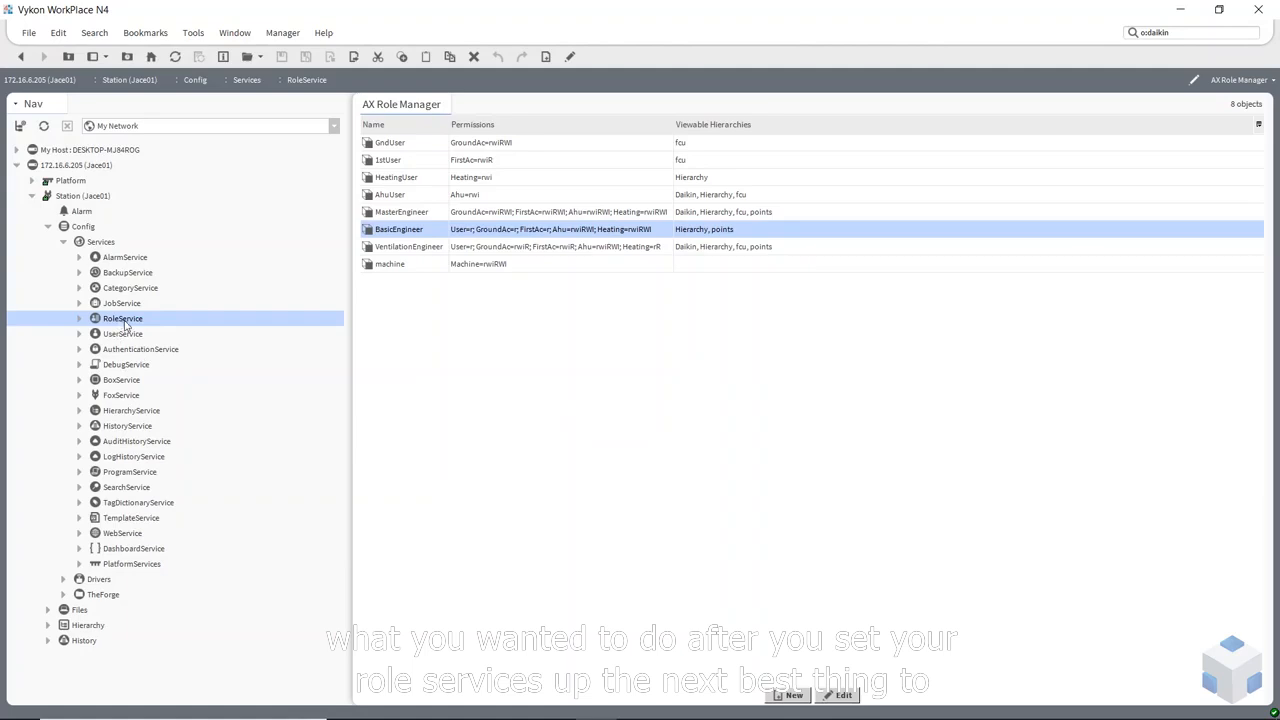
Open the navs folder under the station's Files to view its nav files
left_click(48, 610)
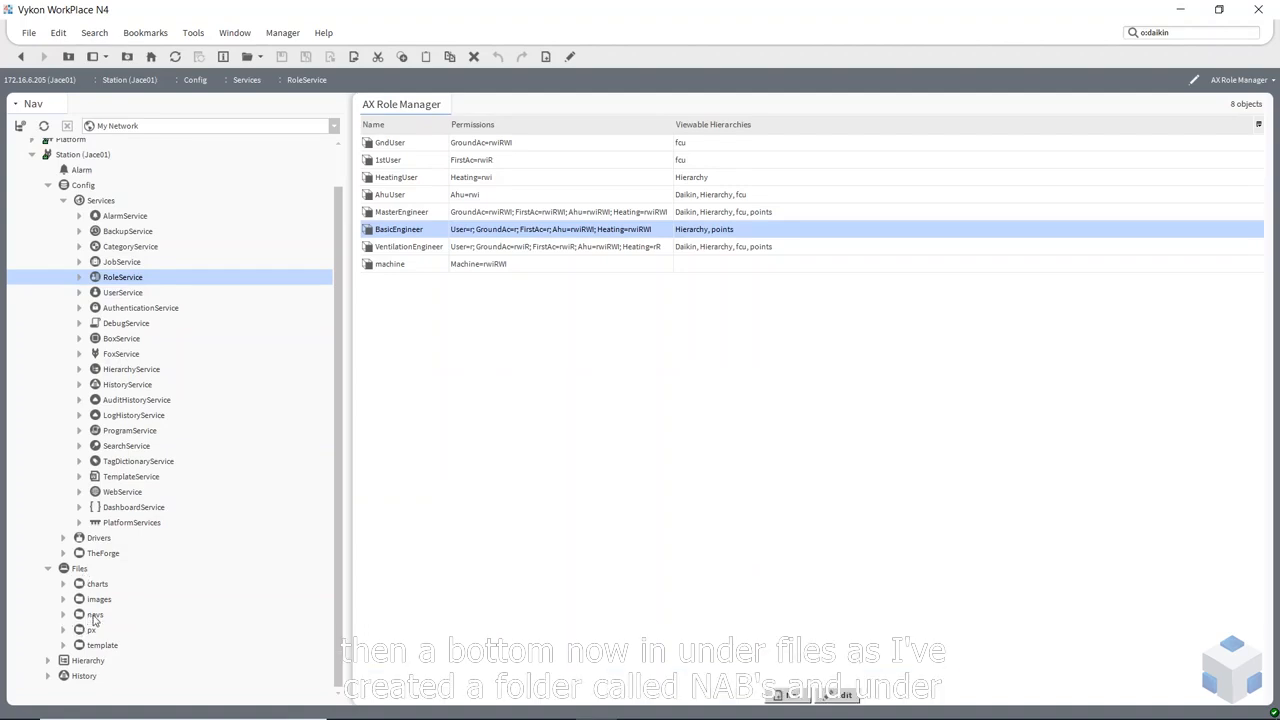
left_click(63, 615)
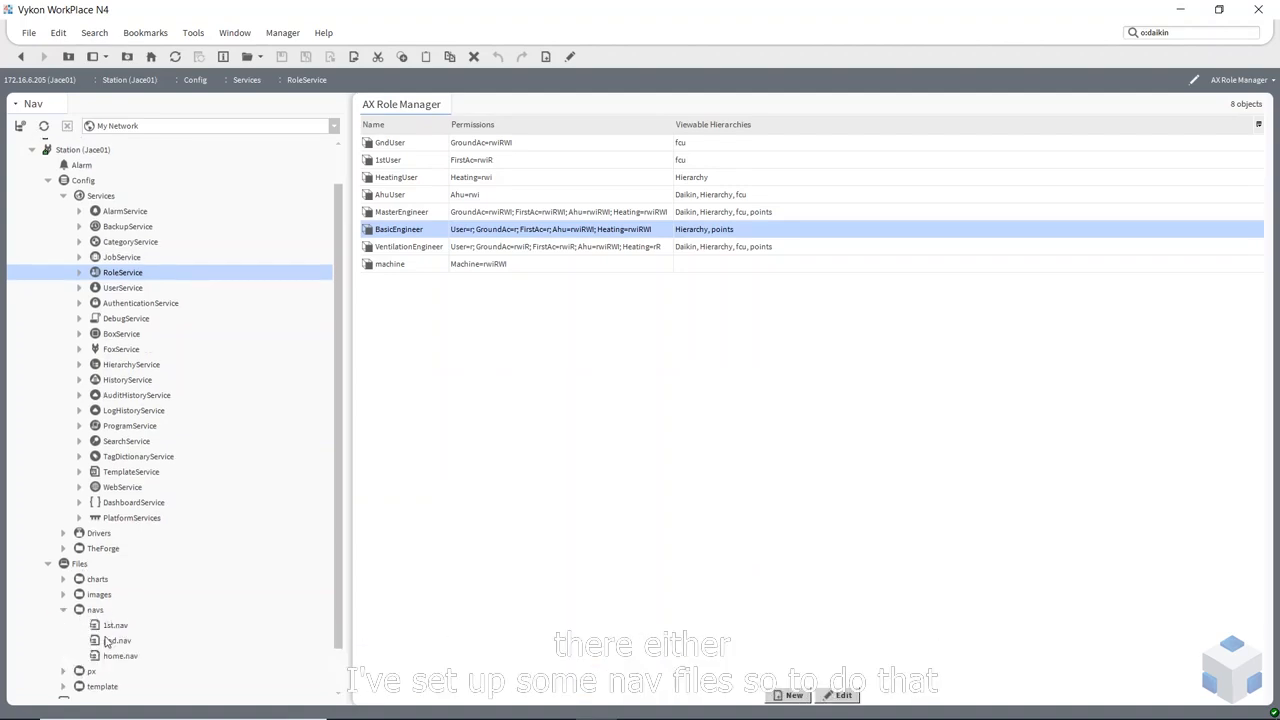
double_click(90, 612)
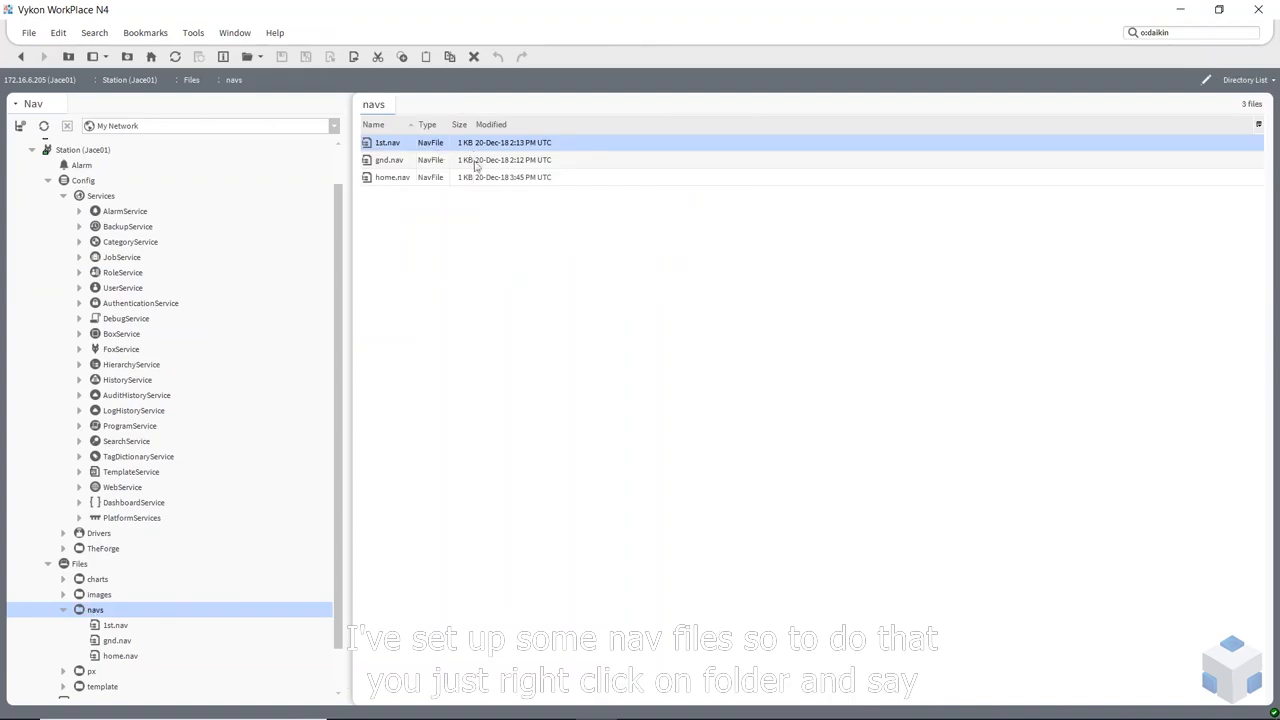
Look up the NavFile option among the new file types for the navs folder, without creating a file
right_click(95, 612)
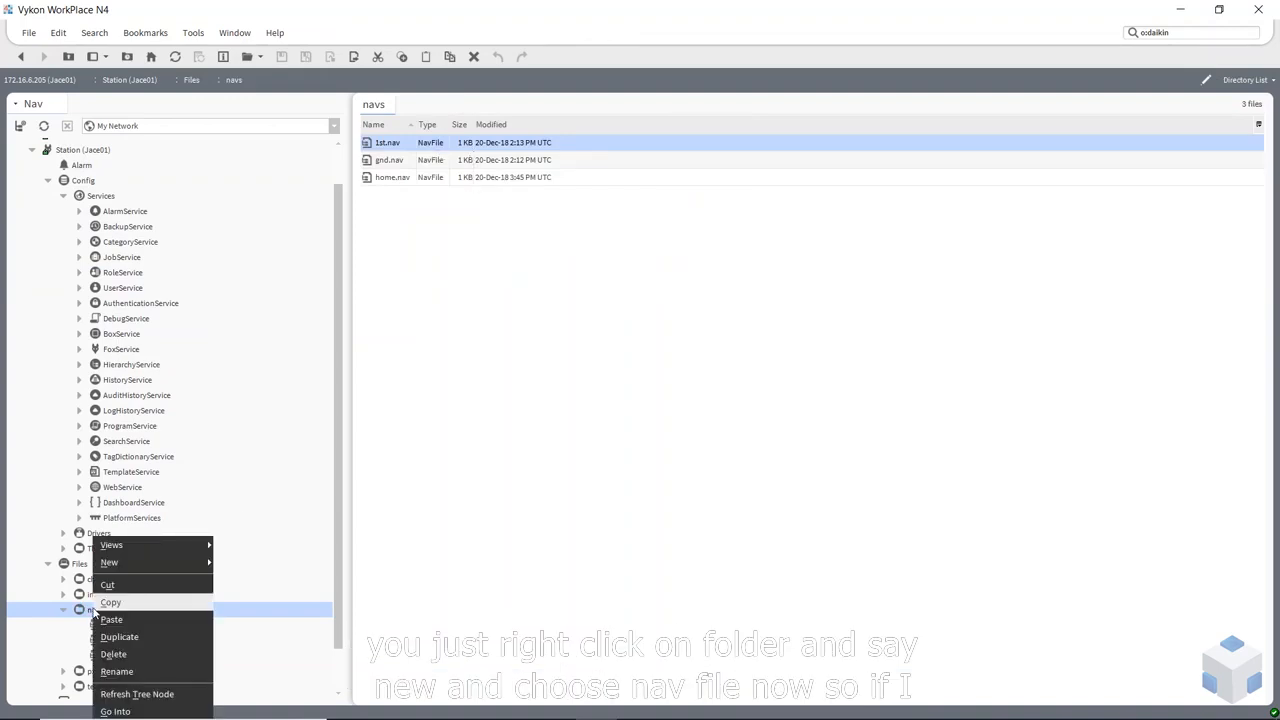
mouse_move(153, 563)
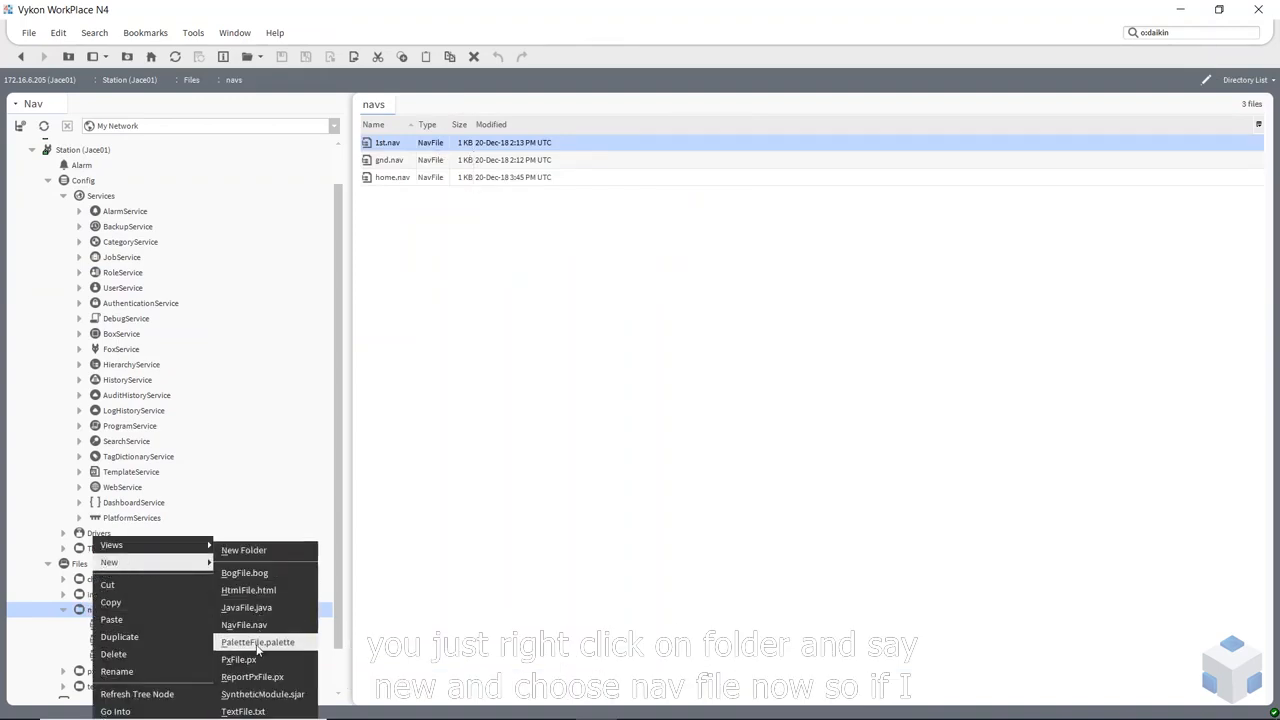
left_click(302, 614)
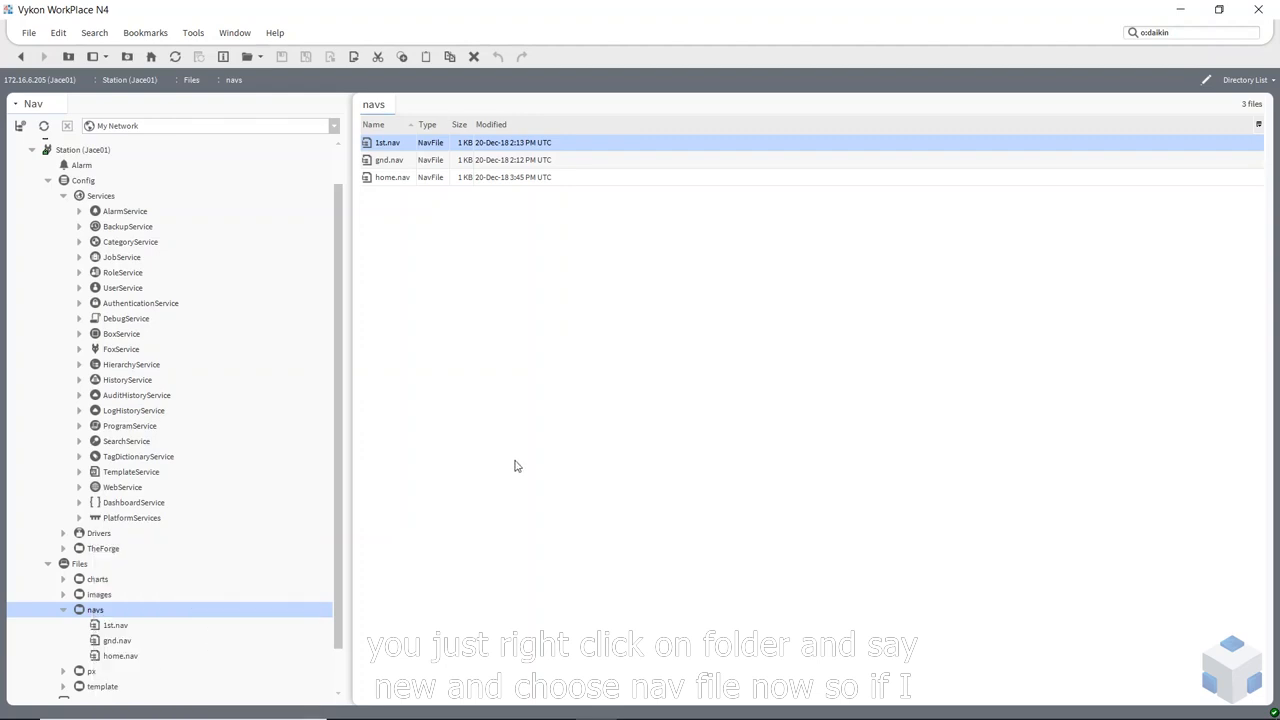
Inspect the target ord of the Home entry in 1st.nav through the Component Chooser, and cancel without changes
double_click(388, 145)
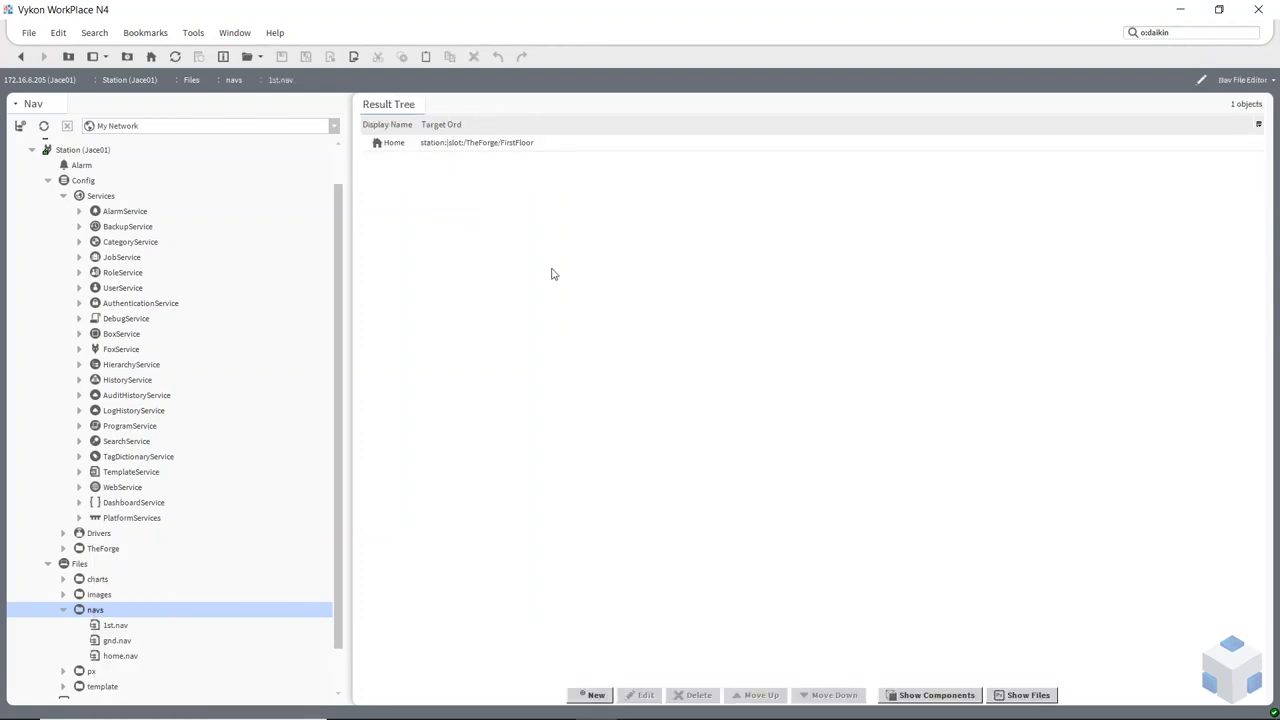
double_click(442, 148)
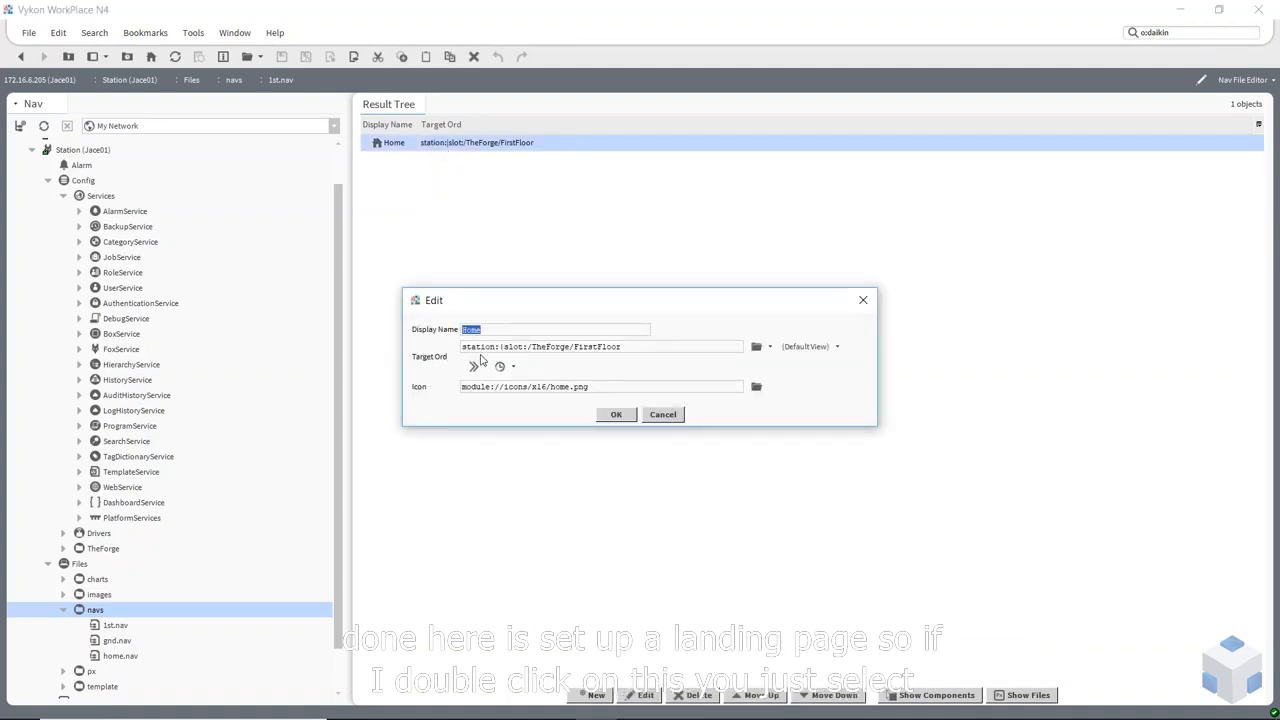
left_click(770, 347)
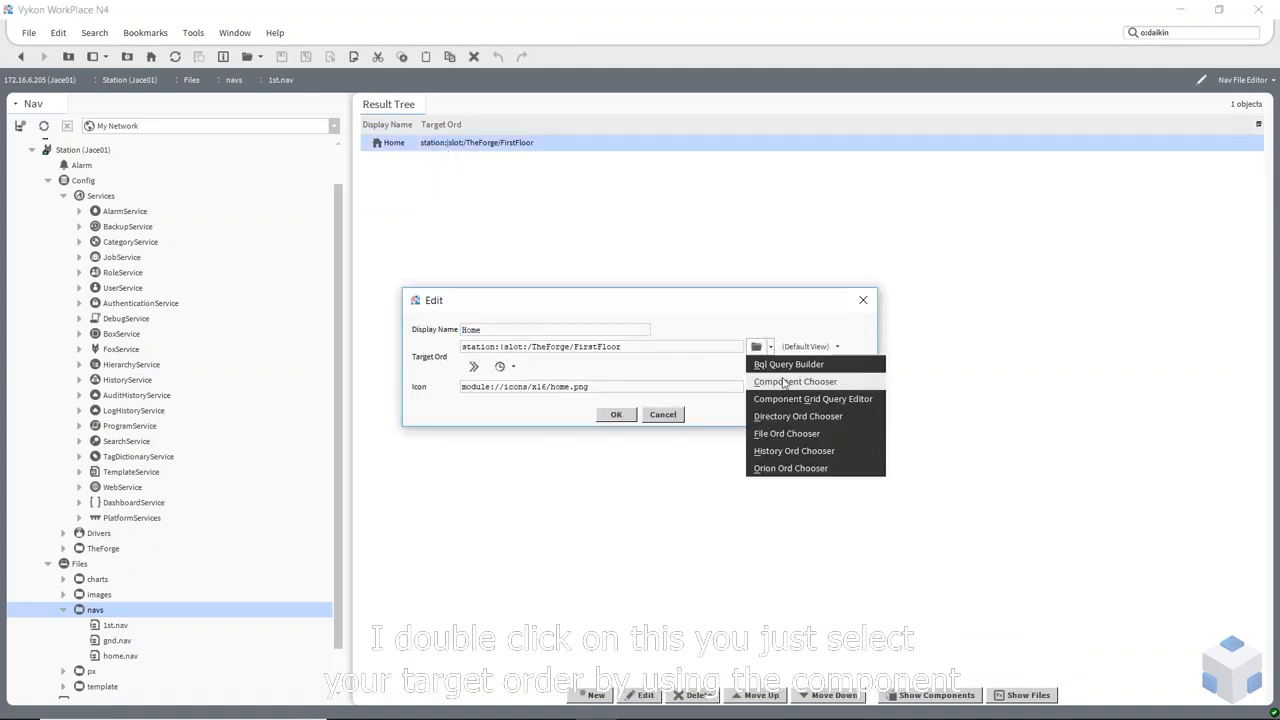
left_click(785, 380)
scroll(625, 371, "down", 2)
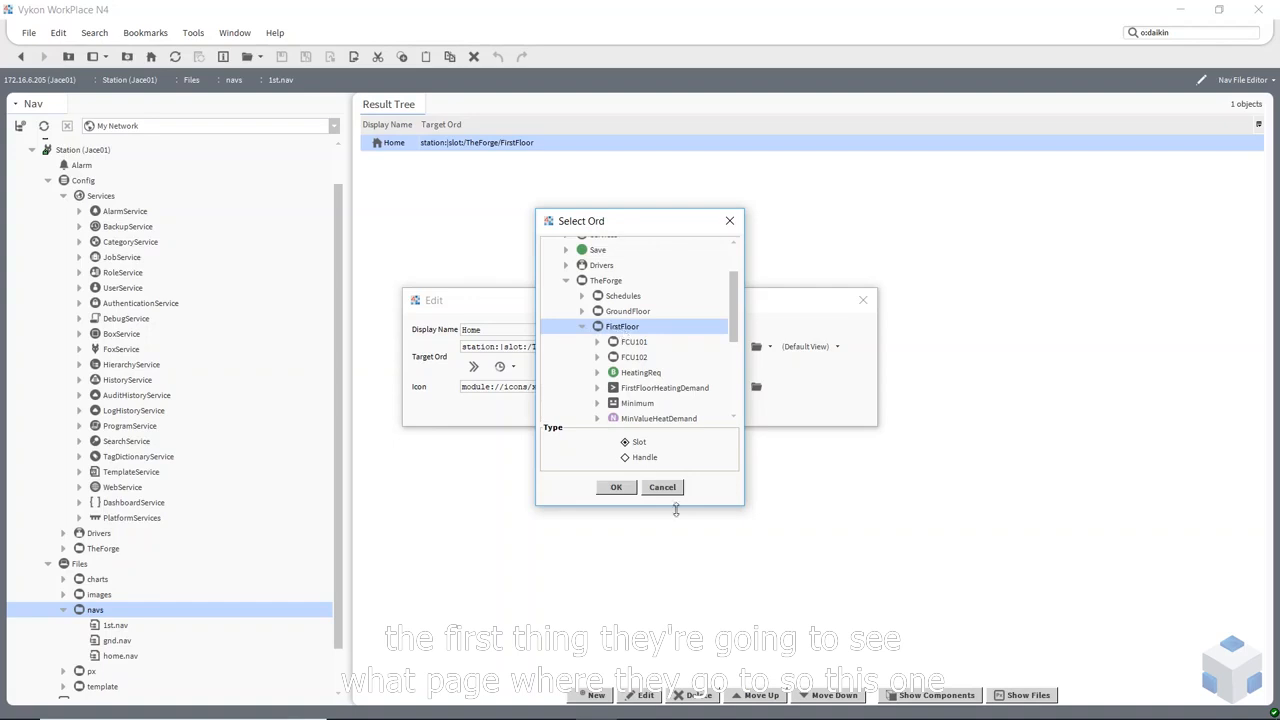
left_click(656, 486)
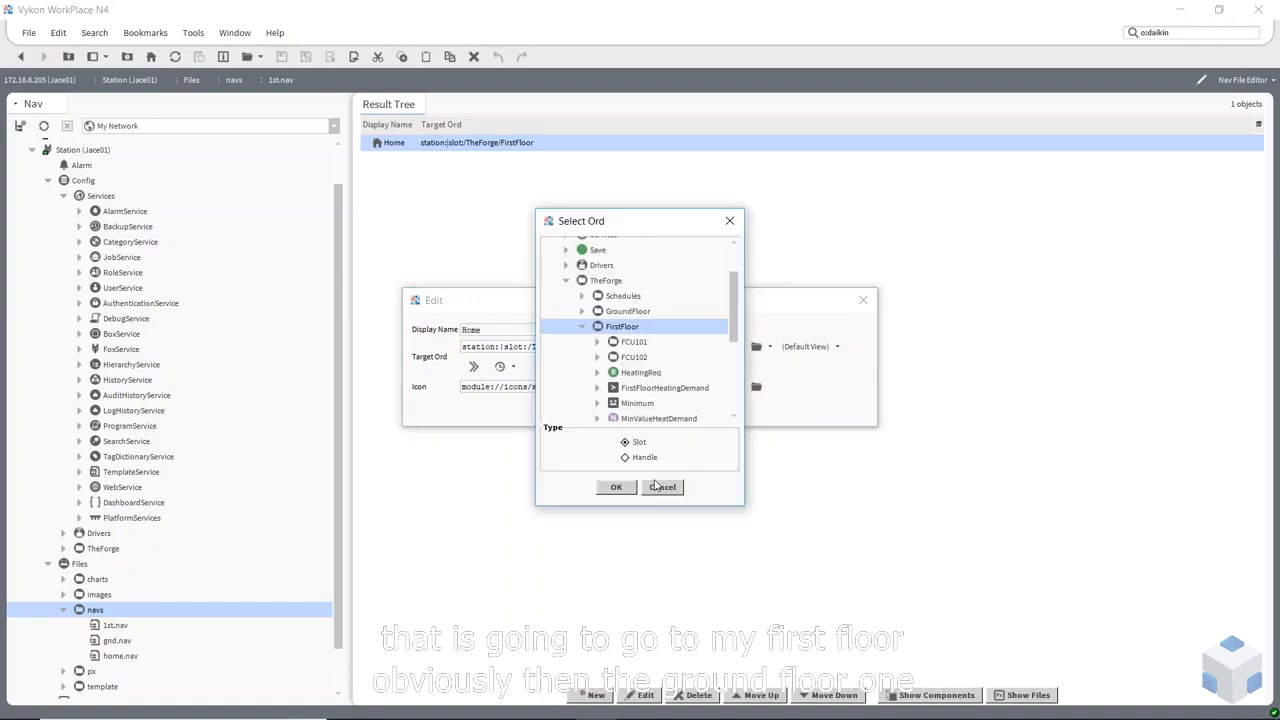
left_click(655, 416)
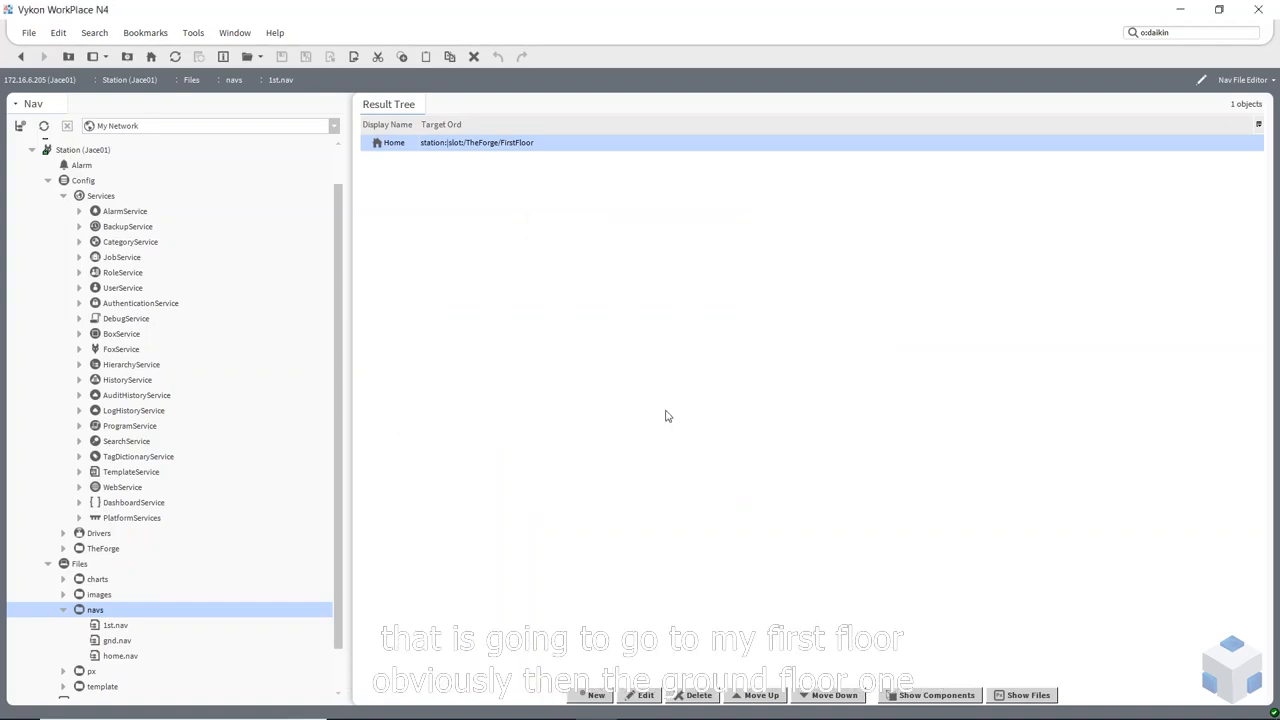
Check the target ords in gnd.nav and home.nav, and collapse the navs folder
double_click(114, 643)
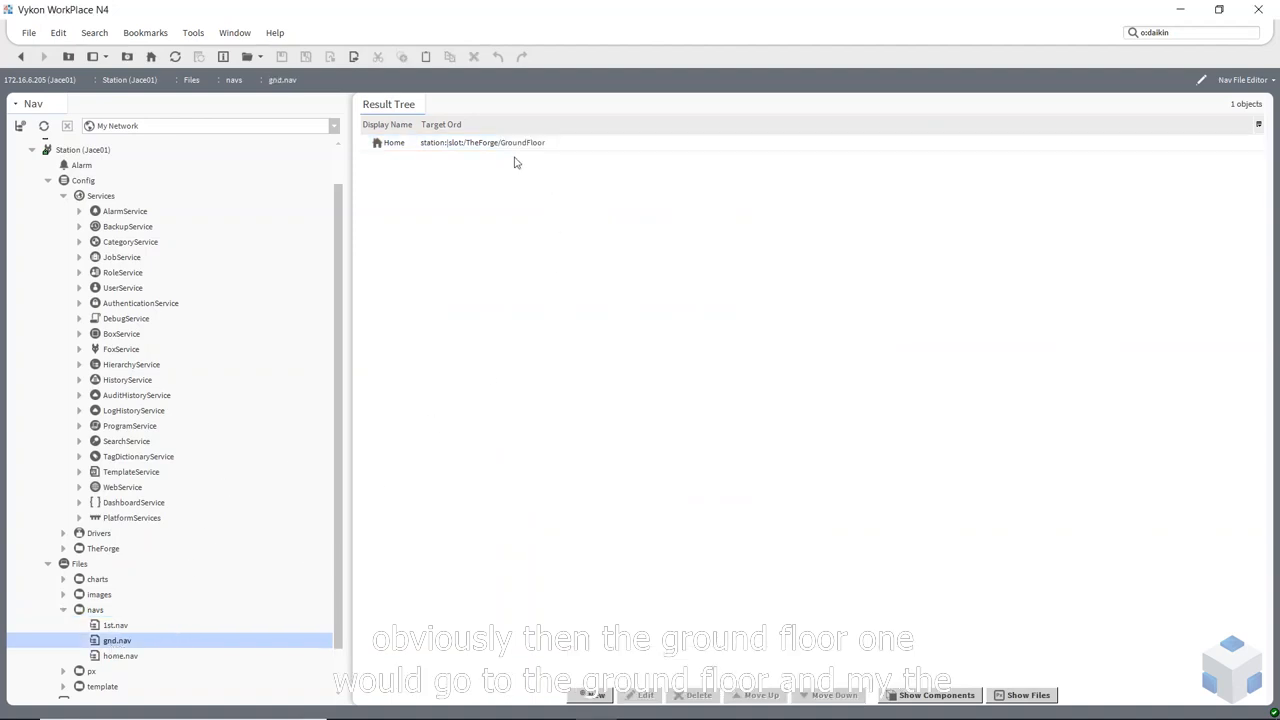
left_click(124, 657)
double_click(118, 657)
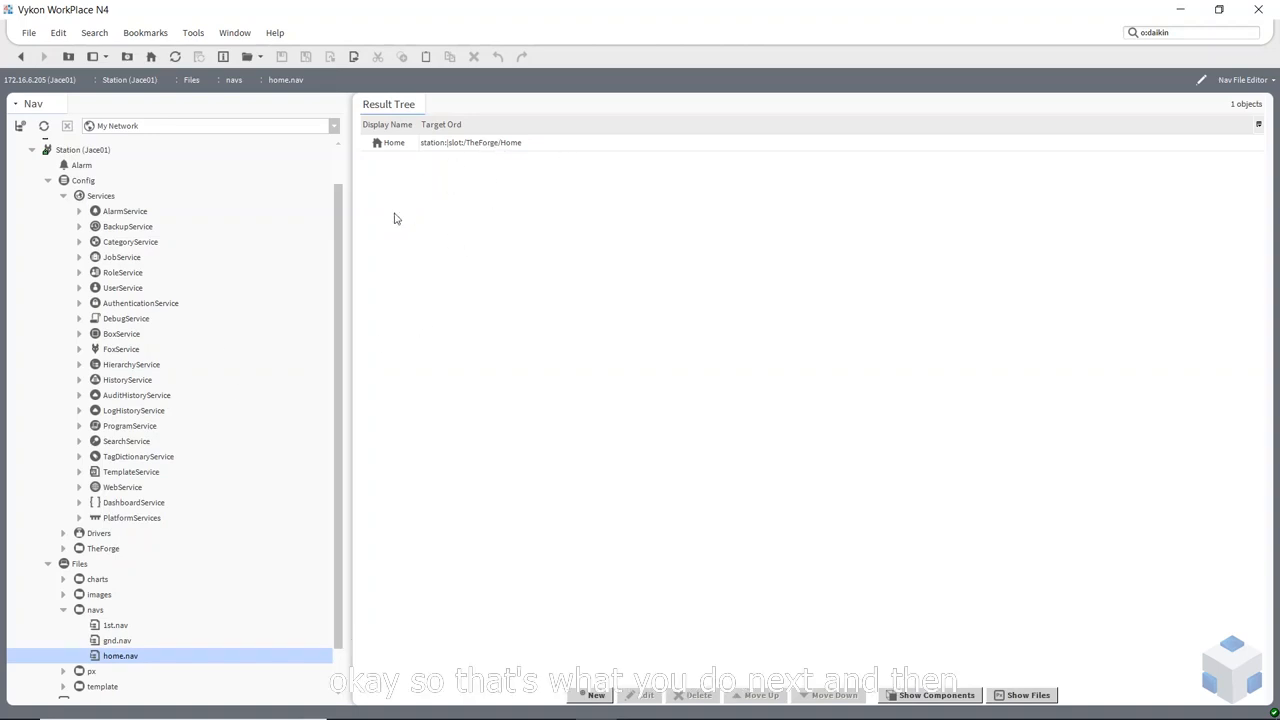
left_click(63, 613)
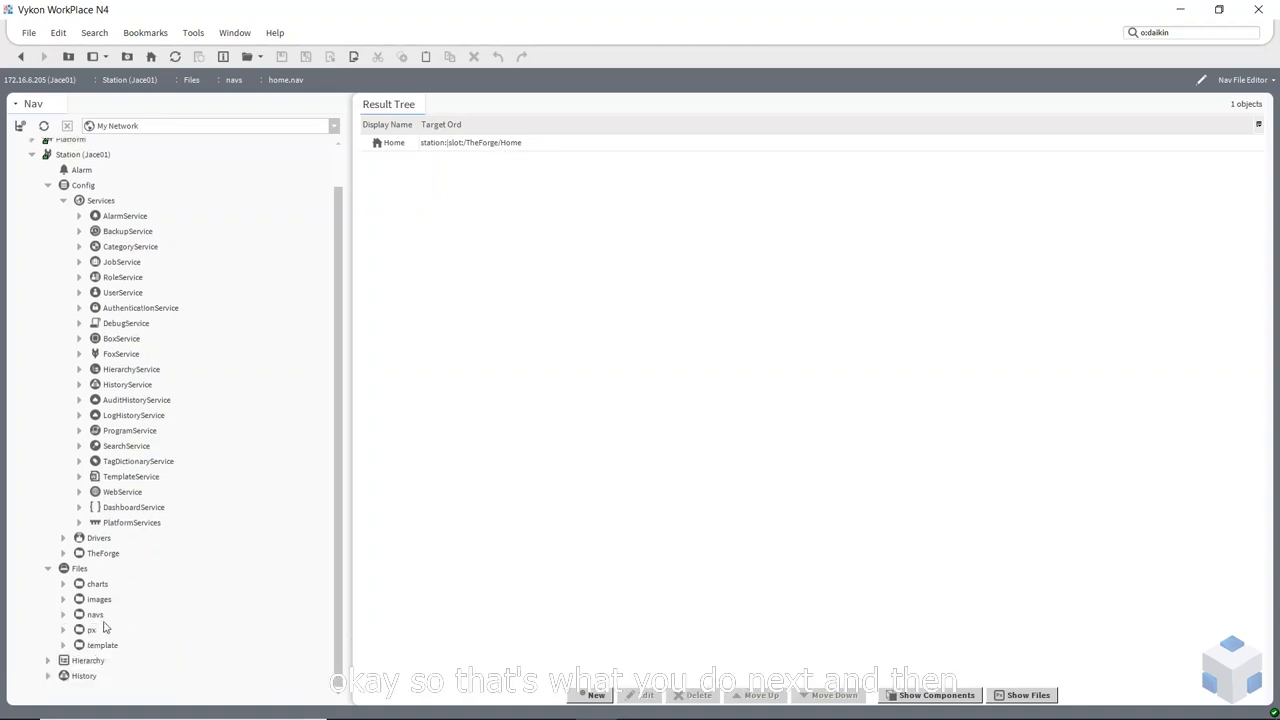
Open the station's UserService and switch it to the AX User Manager view
scroll(150, 316, "up", 1)
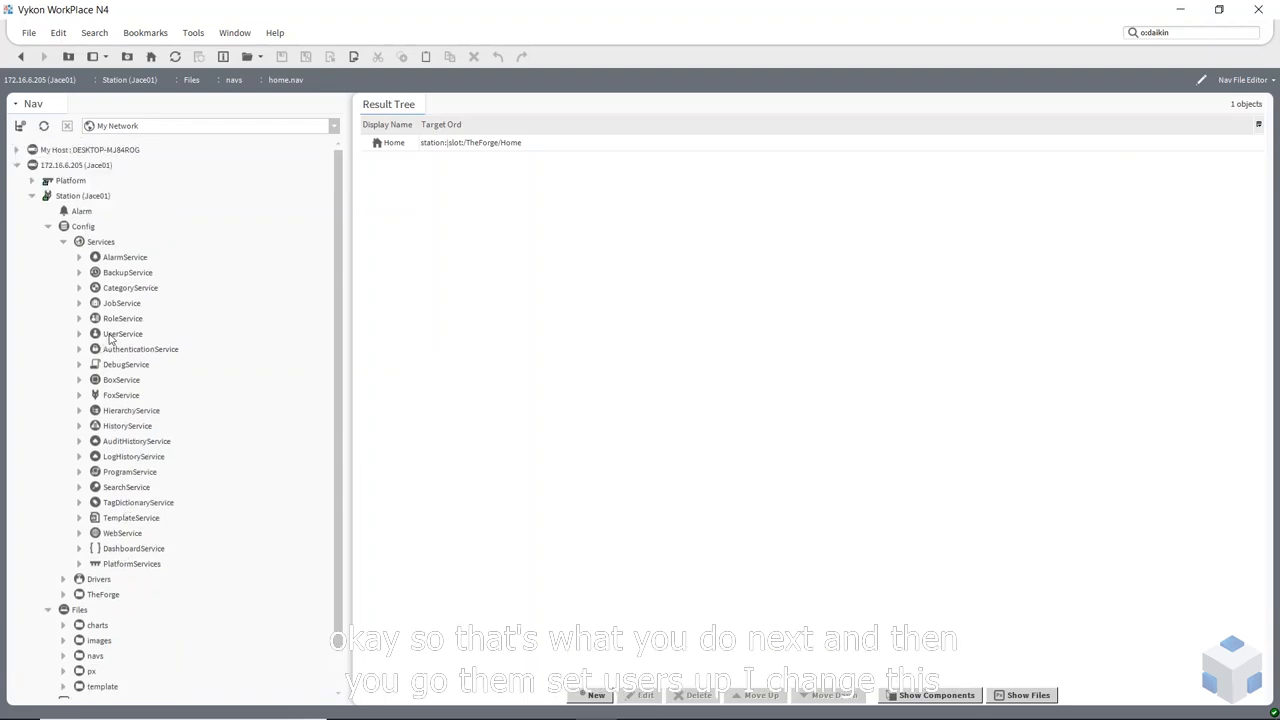
double_click(112, 334)
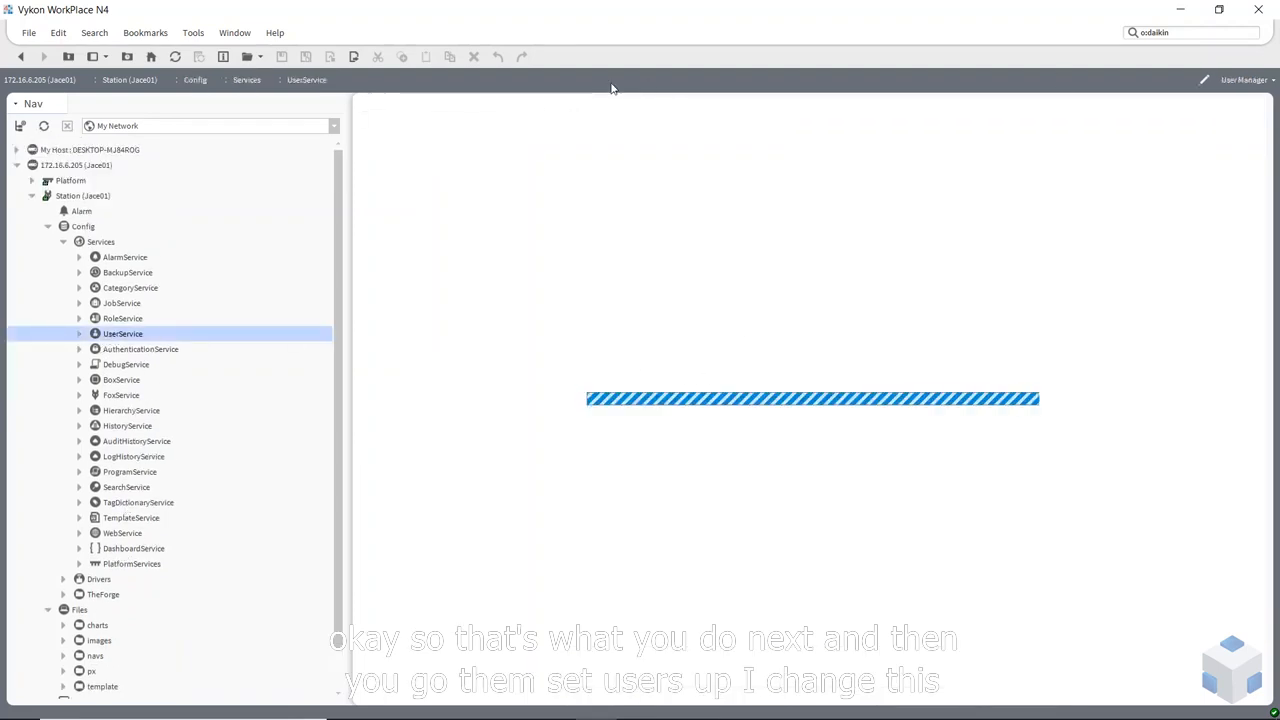
left_click(1270, 80)
left_click(1230, 114)
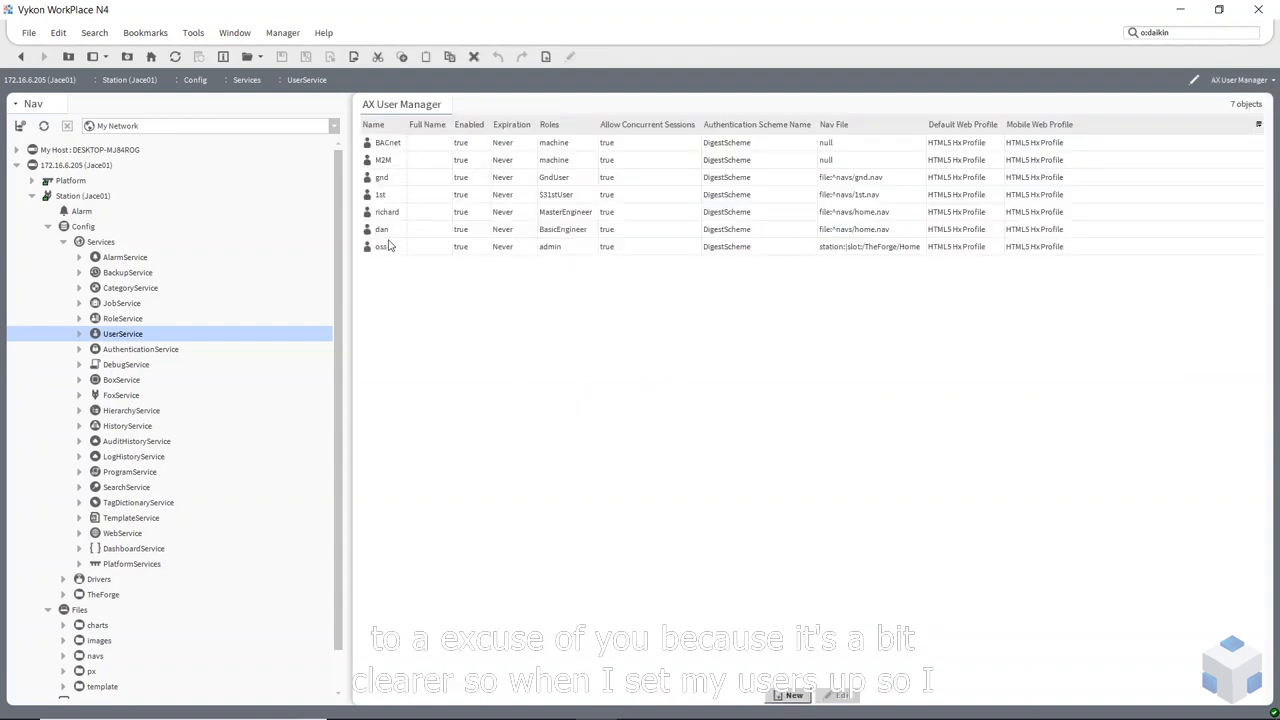
Open the gnd user for editing and try assigning the additional 1stUser role, and deselect that role again
double_click(385, 179)
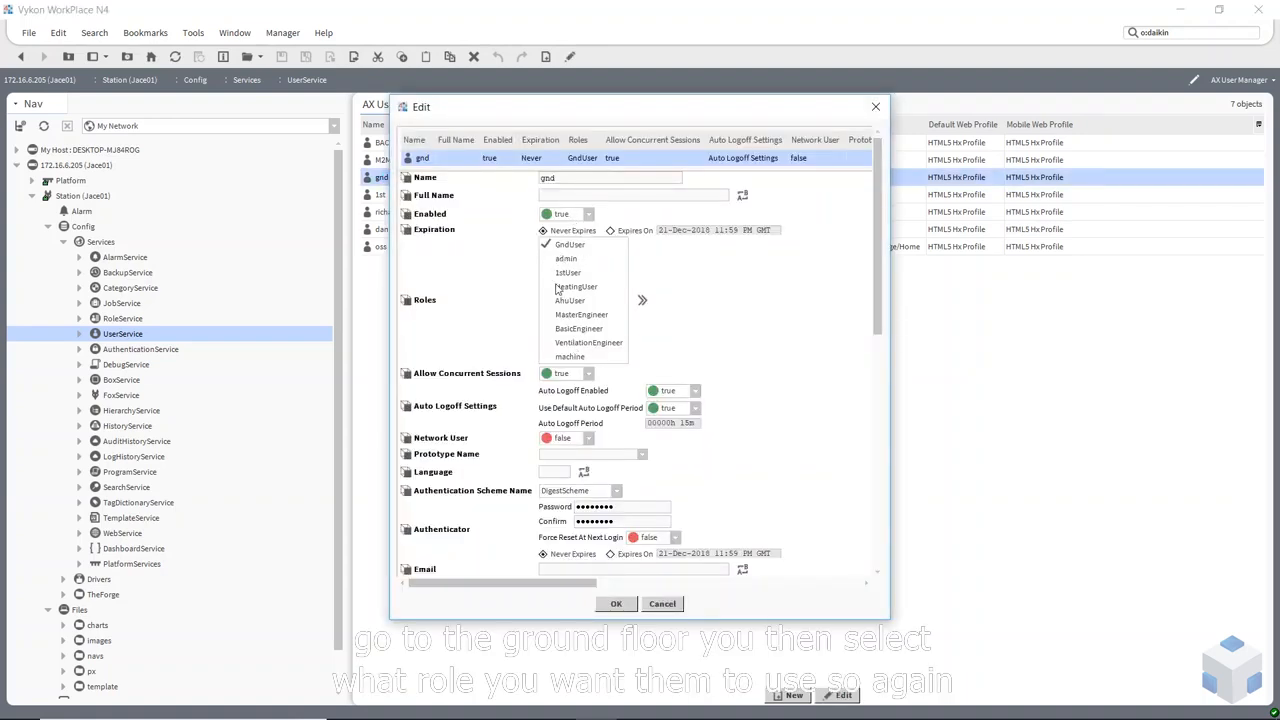
left_click(557, 272)
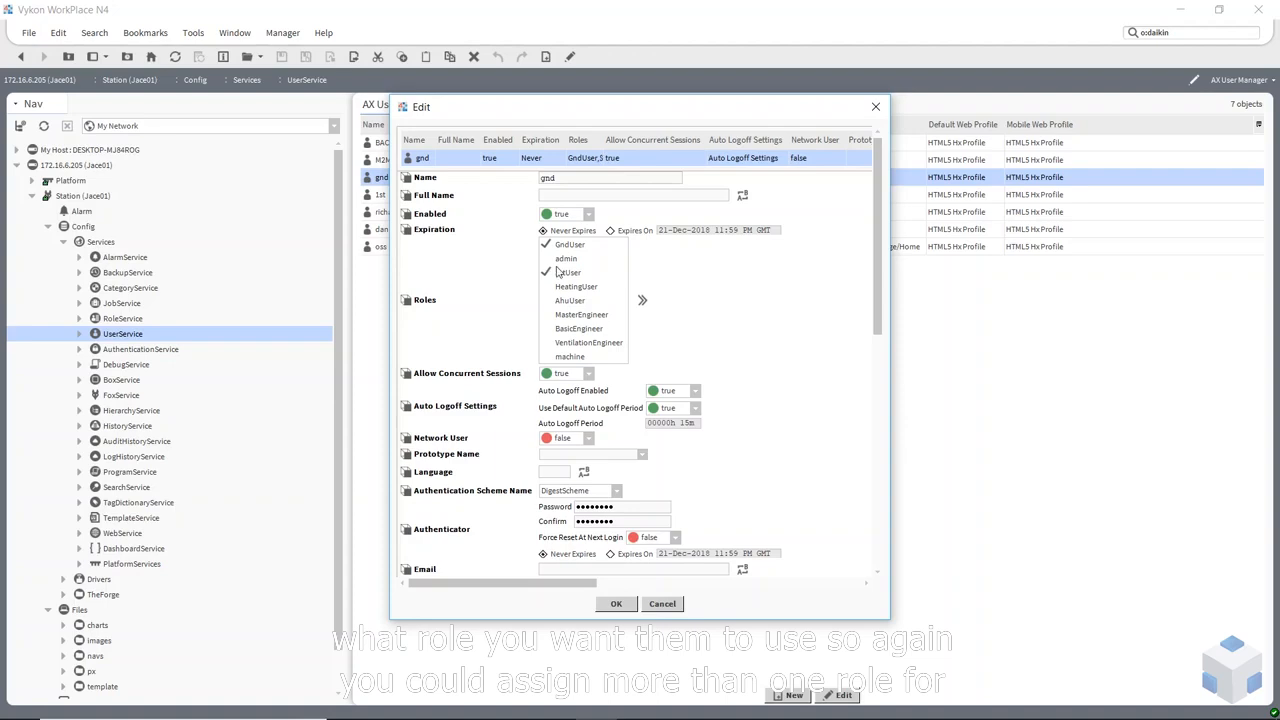
left_click(550, 274)
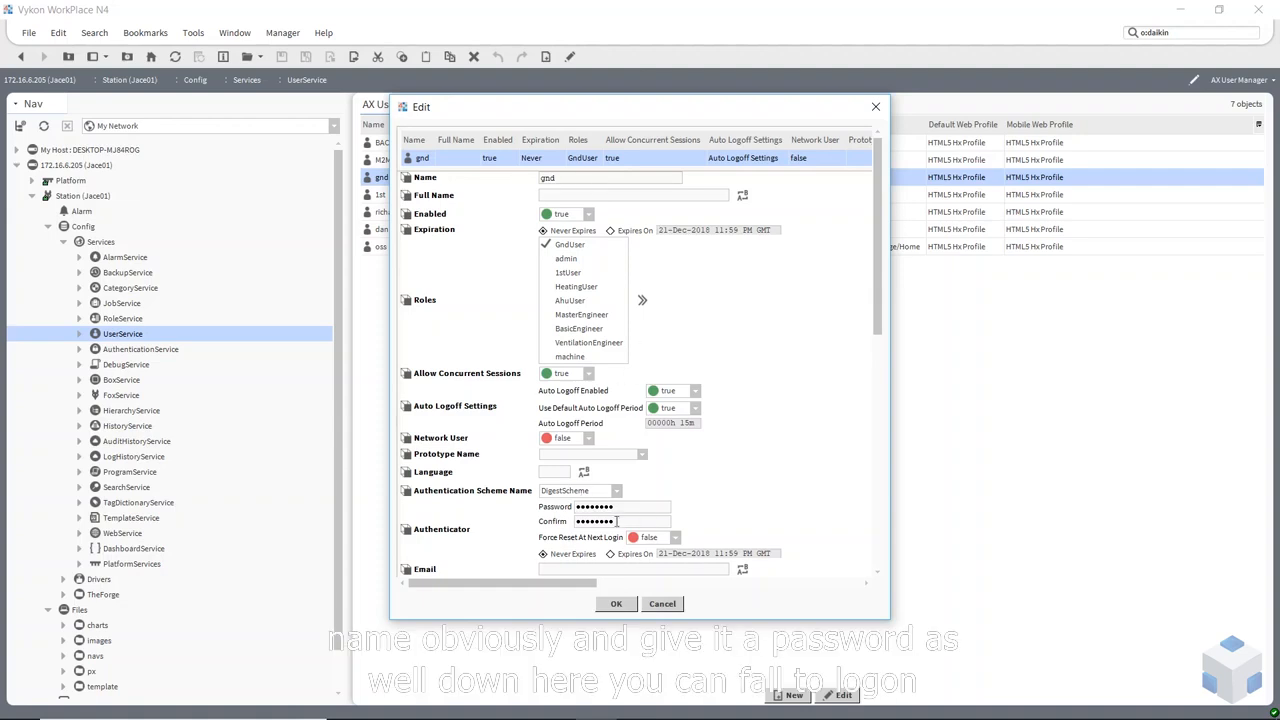
Review the gnd user's forced password reset, nav file and default web profile options, and confirm the edit dialog
scroll(605, 500, "down", 3)
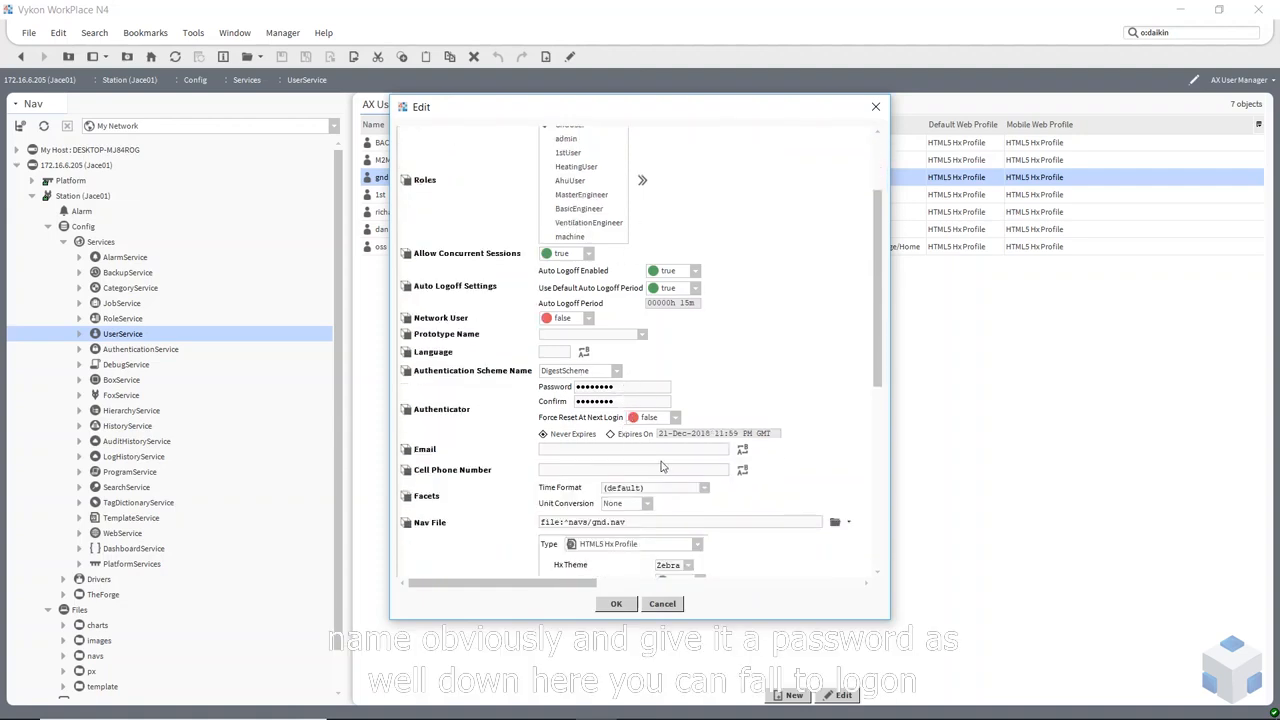
scroll(476, 428, "down", 2)
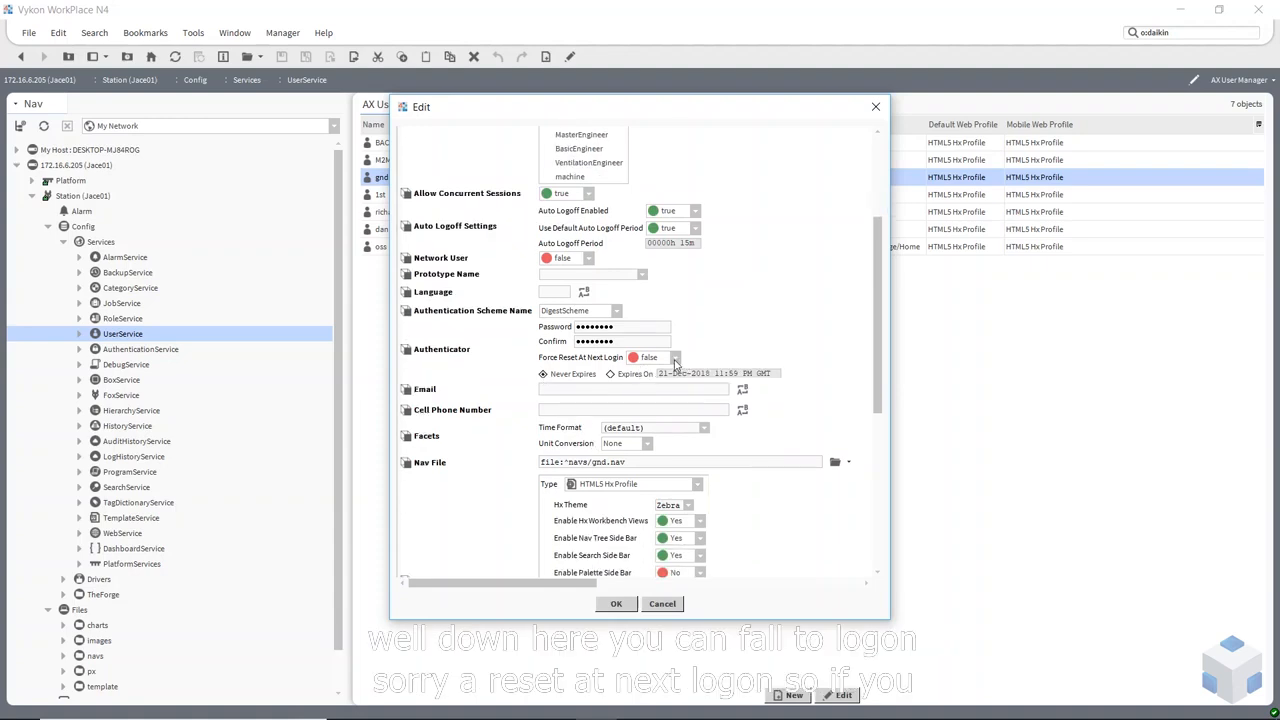
left_click(675, 362)
left_click(675, 362)
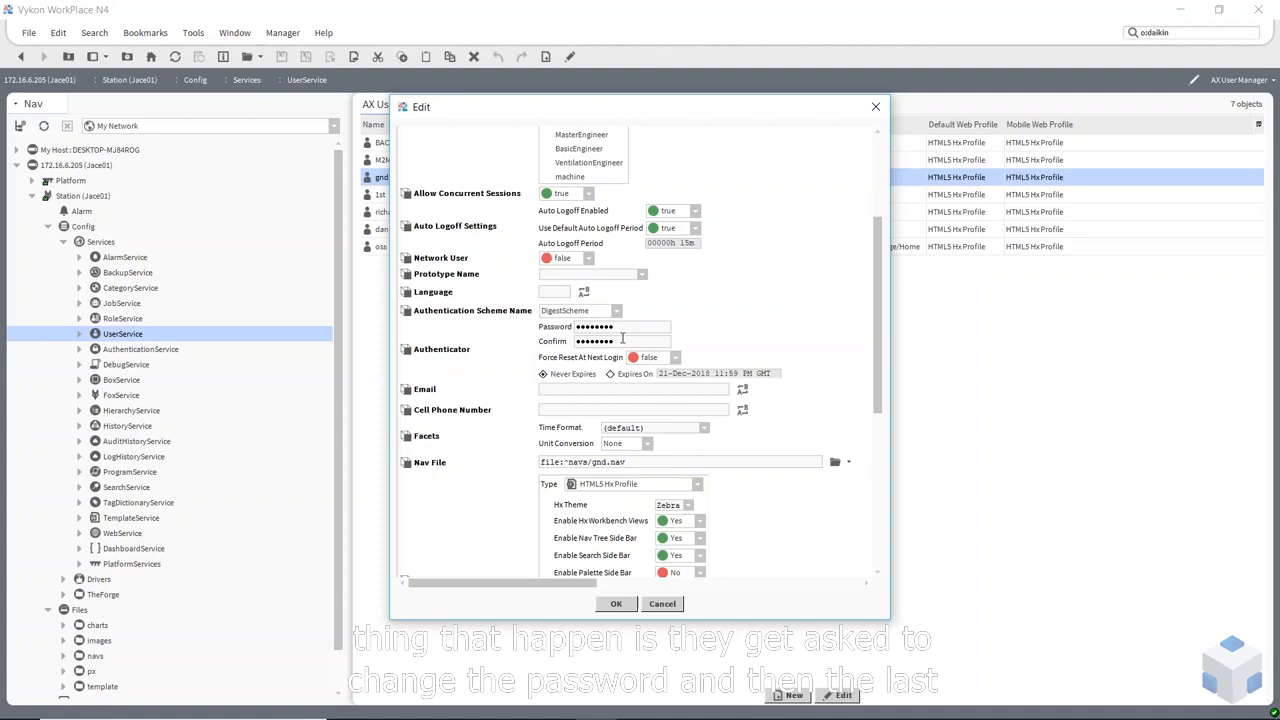
scroll(760, 355, "down", 2)
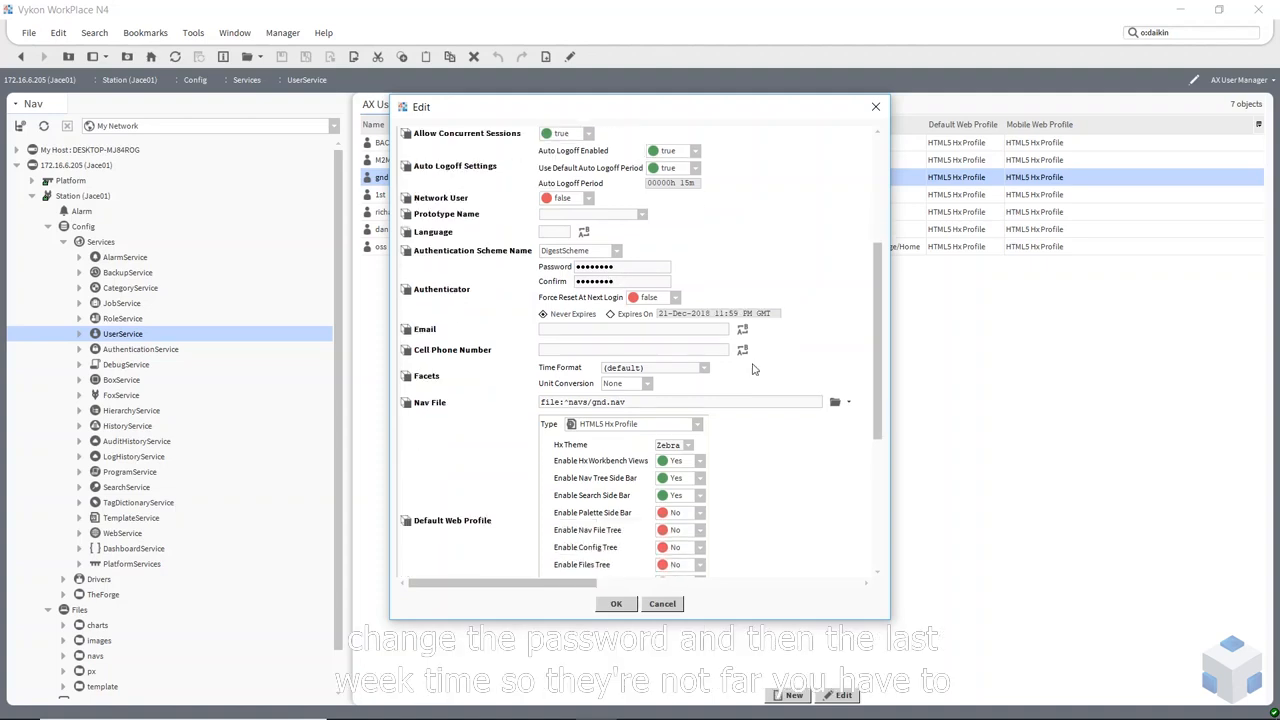
scroll(780, 394, "down", 2)
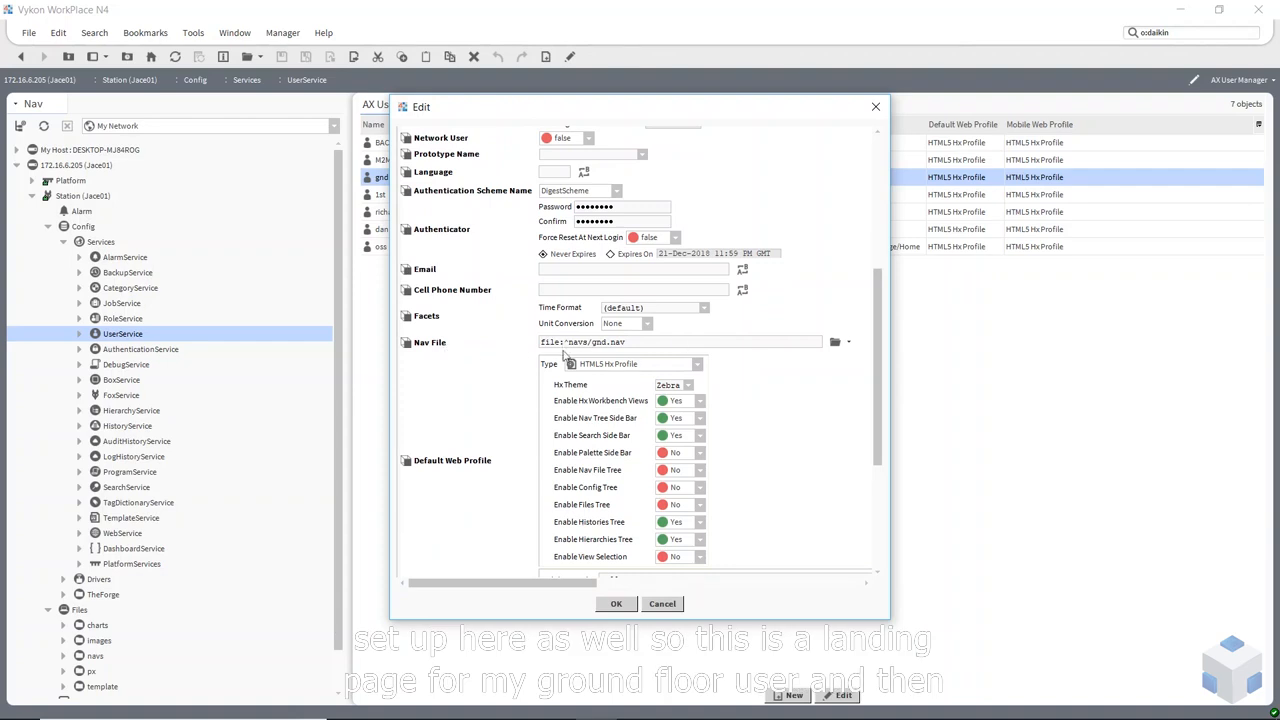
scroll(706, 428, "down", 3)
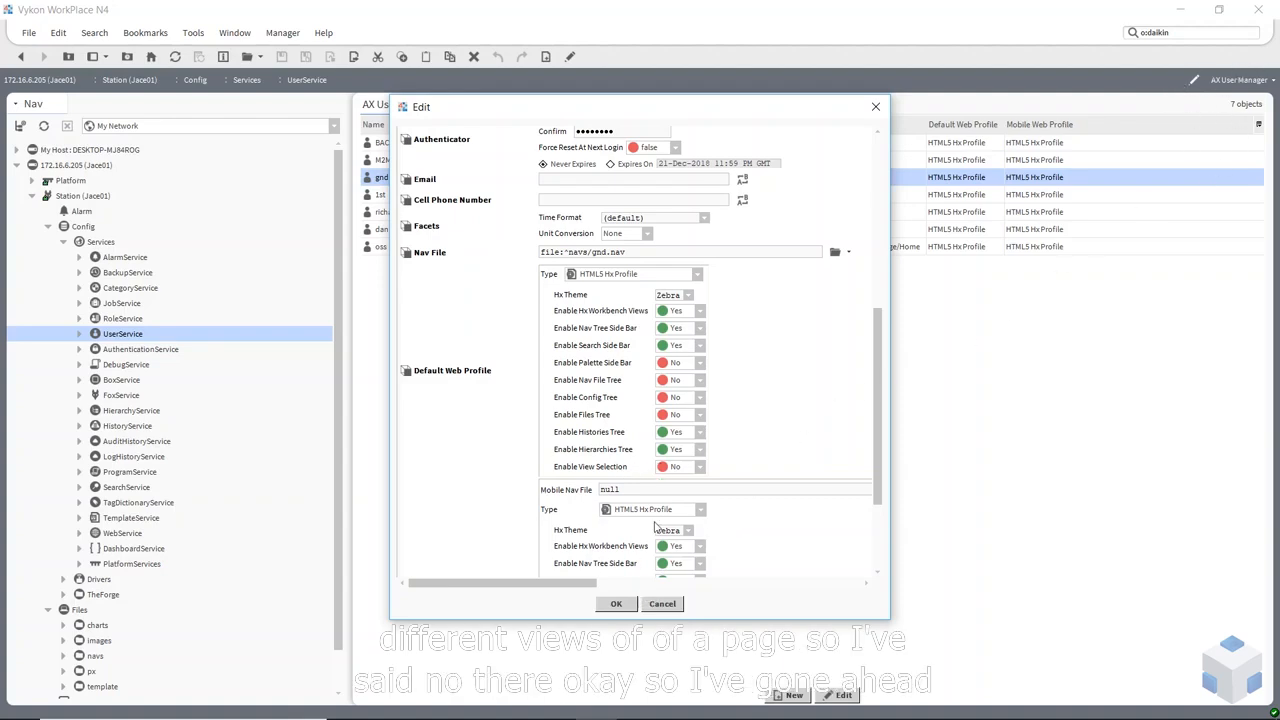
left_click(617, 605)
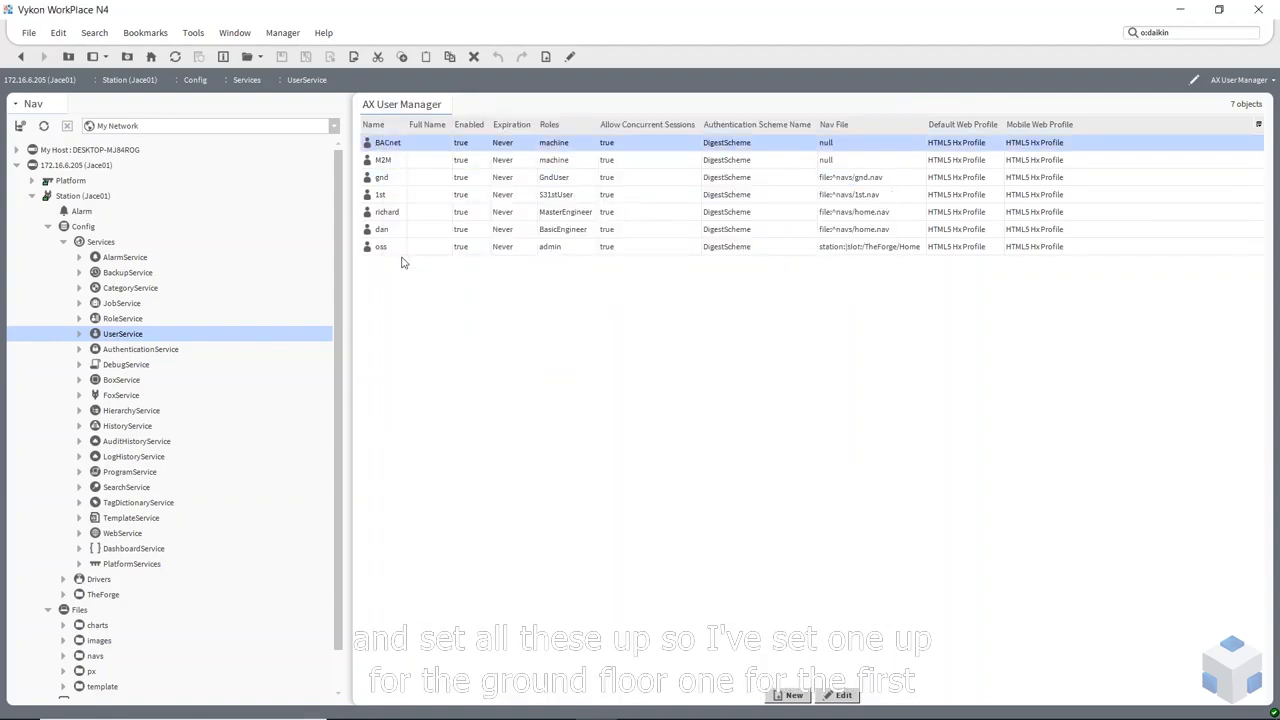
Compare the roles and nav files of the ground floor, first floor, MasterEngineer and BasicEngineer users in the list
left_click(393, 178)
left_click(385, 197)
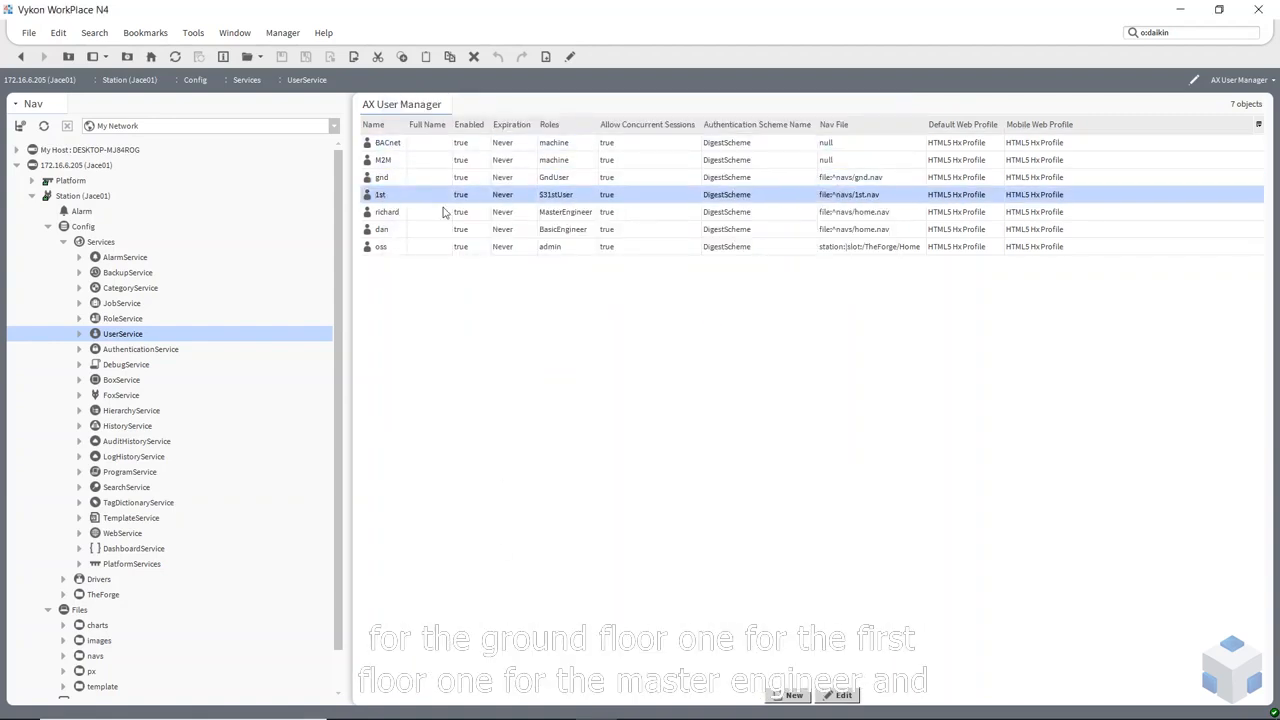
left_click(570, 214)
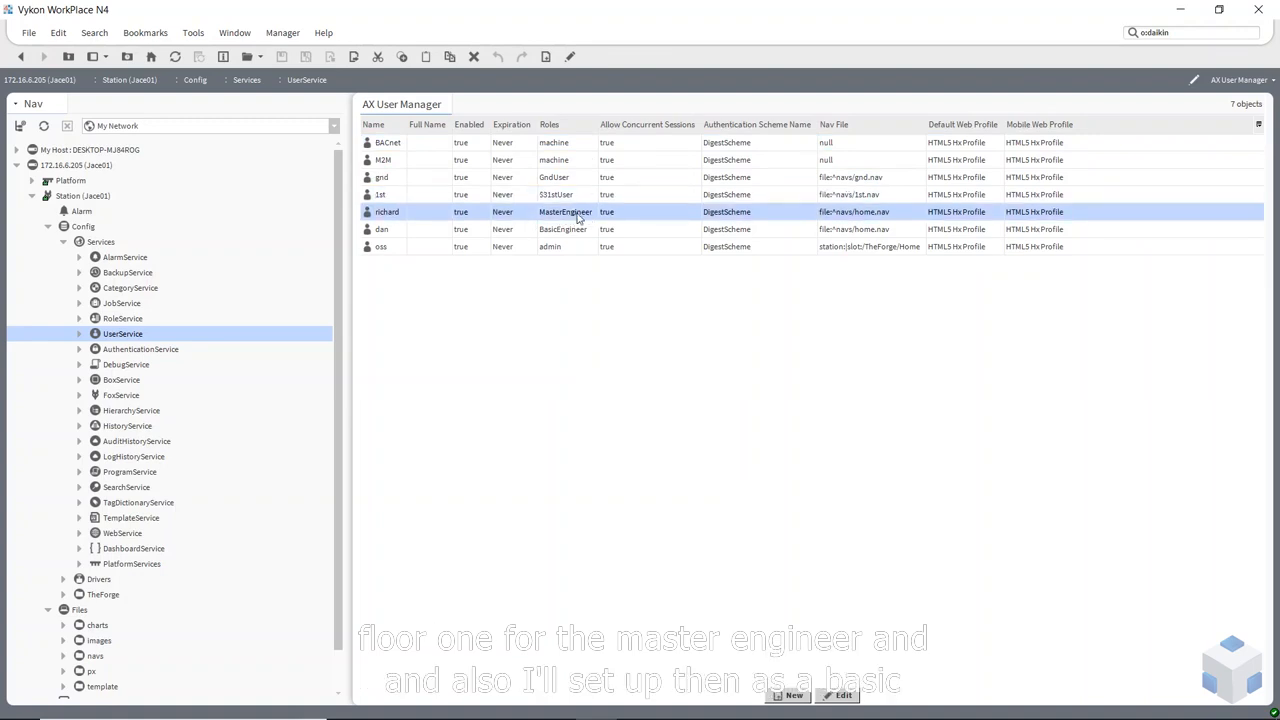
left_click(567, 229)
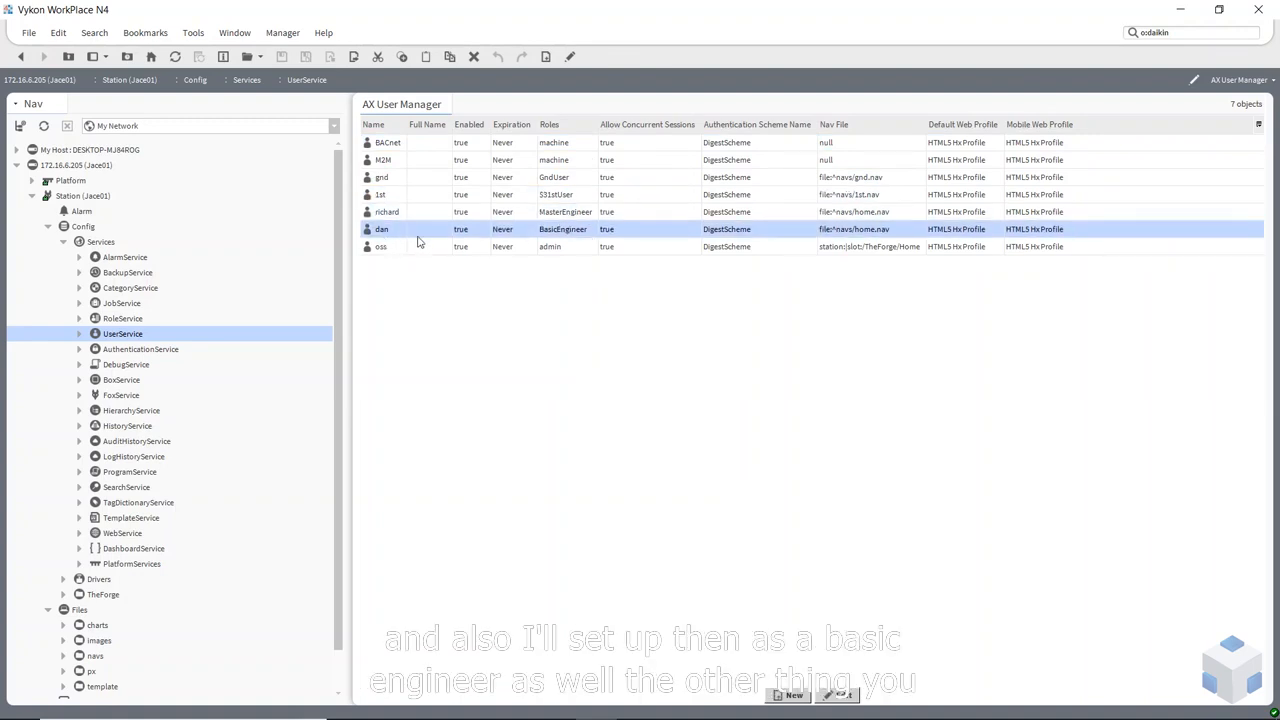
left_click(587, 359)
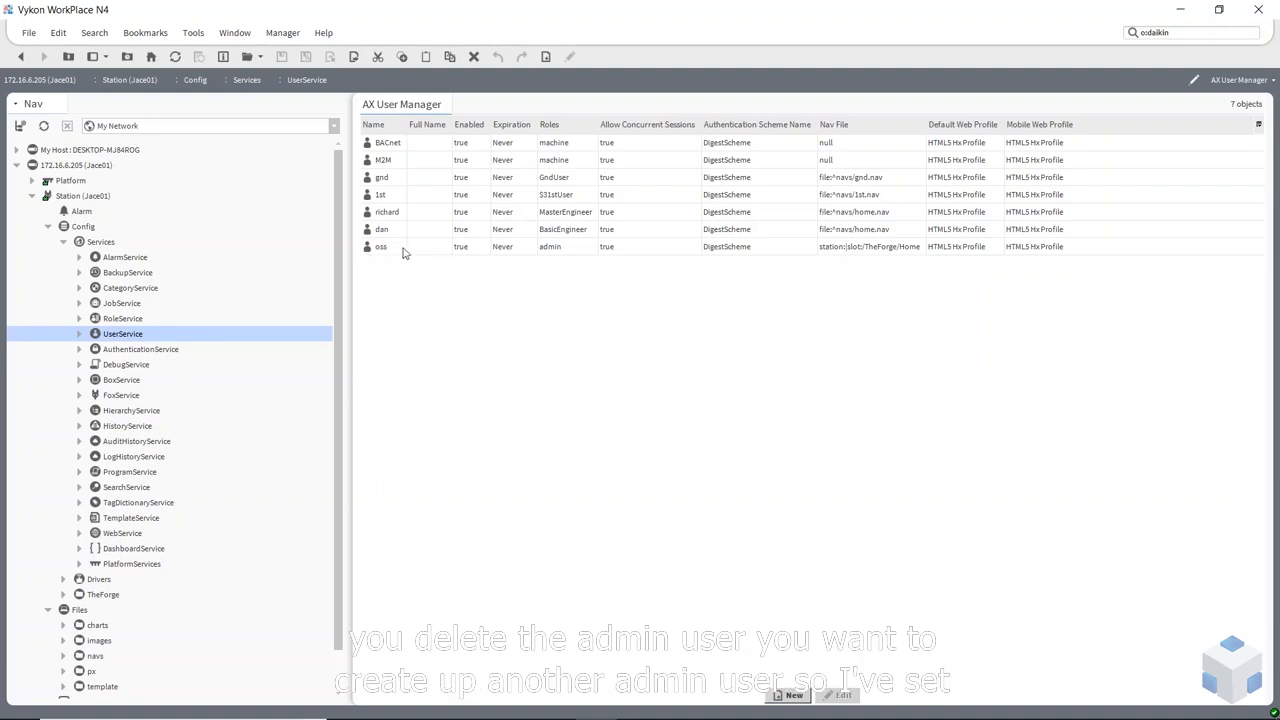
Review the settings of the oss admin user, cancel without changes, and collapse the station's Files folder
double_click(539, 247)
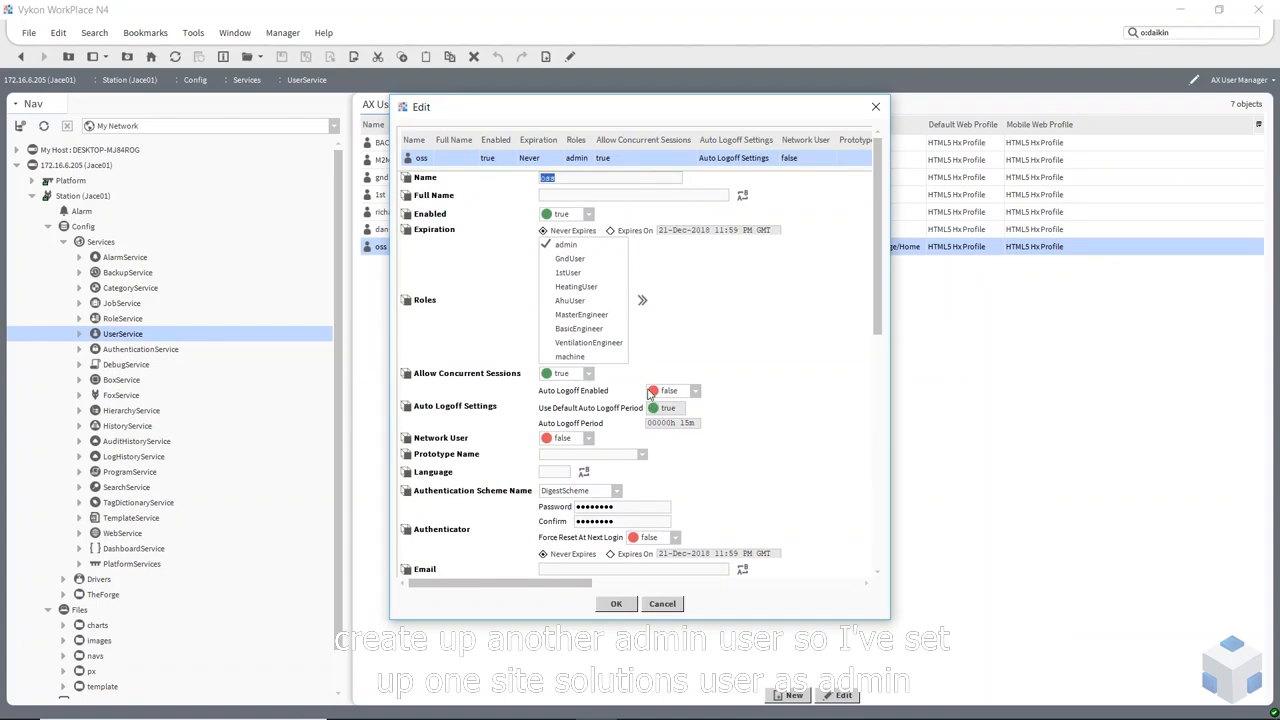
scroll(620, 403, "down", 3)
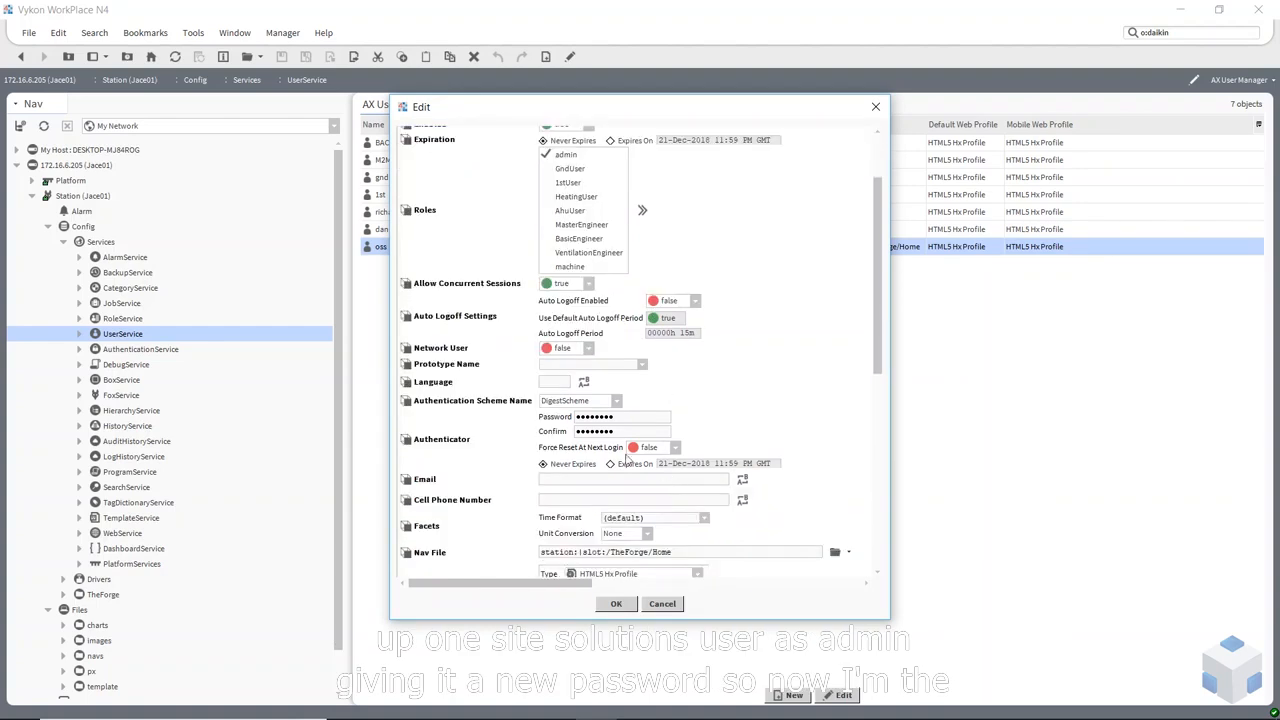
left_click(662, 603)
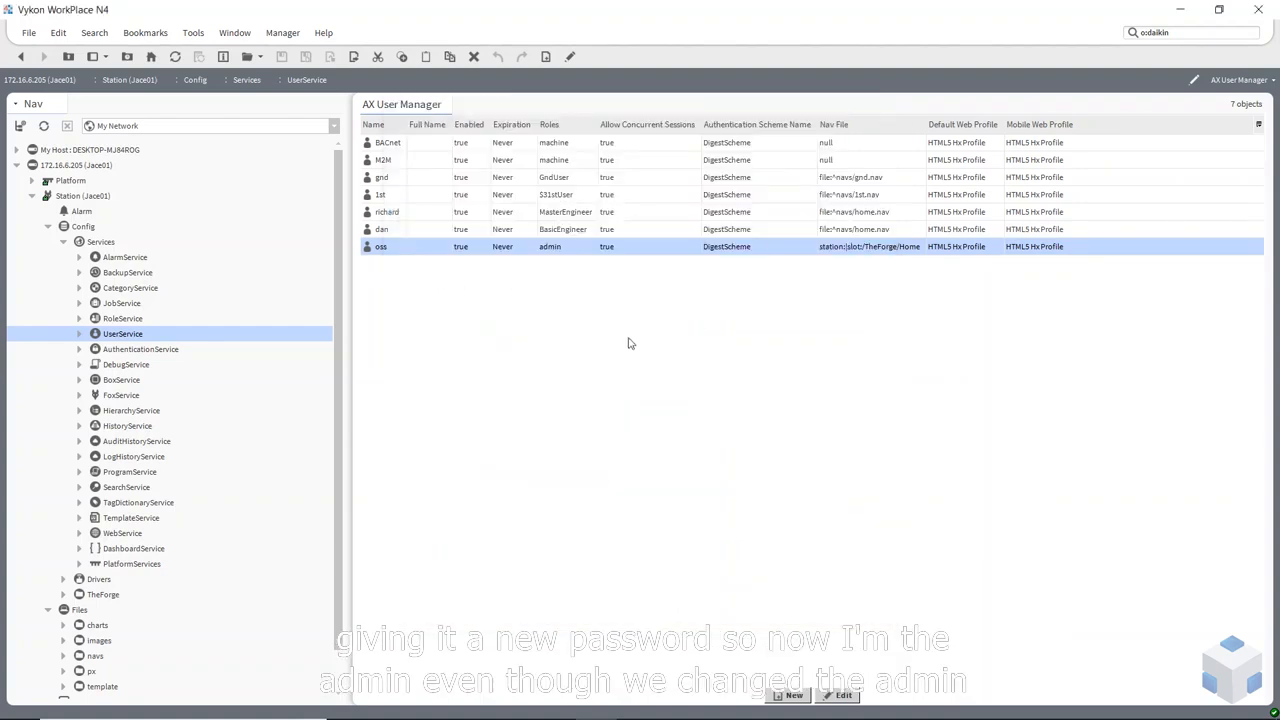
left_click(541, 353)
left_click(48, 609)
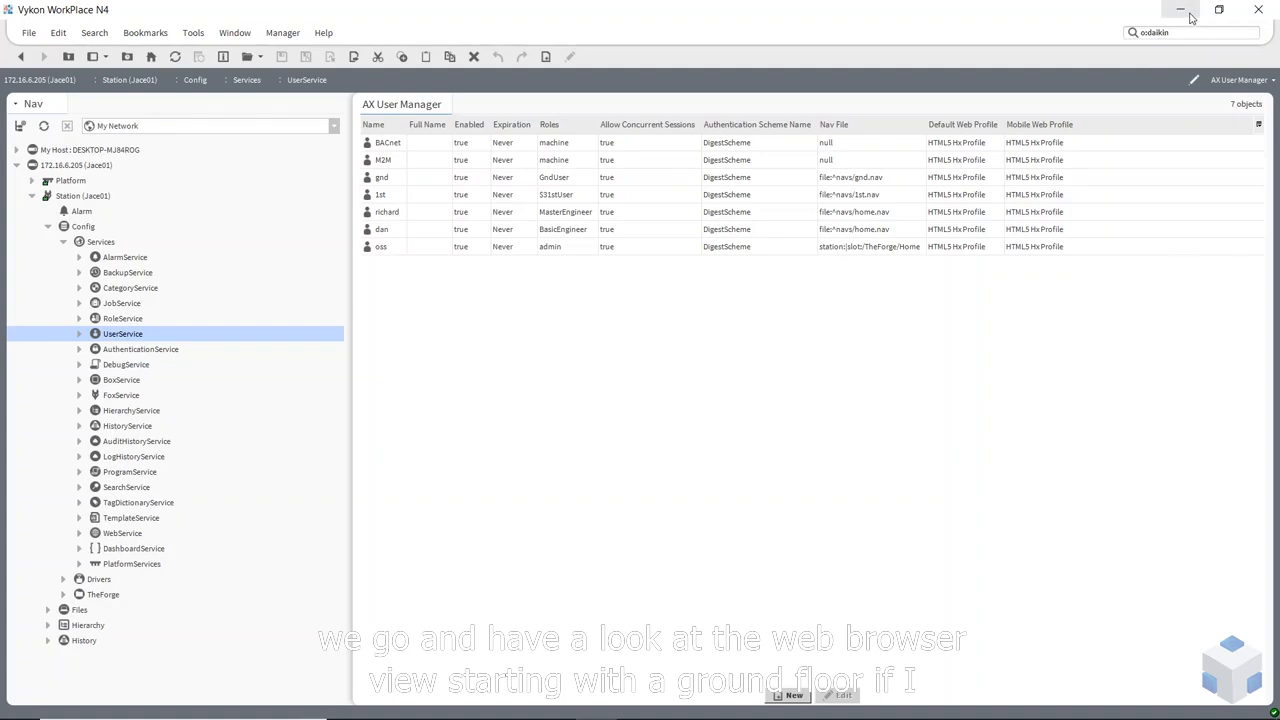
Switch to the web browser and log in to the Jace01 station as the gnd user with the account password
key("alt+Tab")
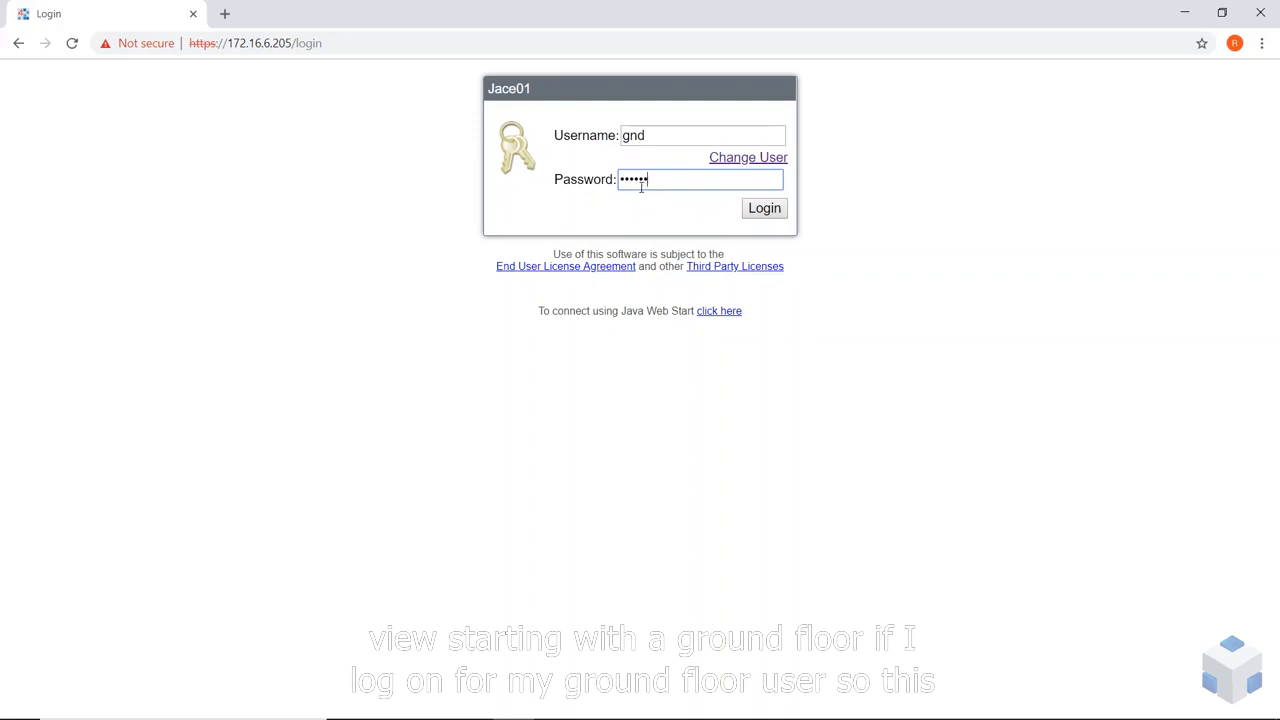
key("Return")
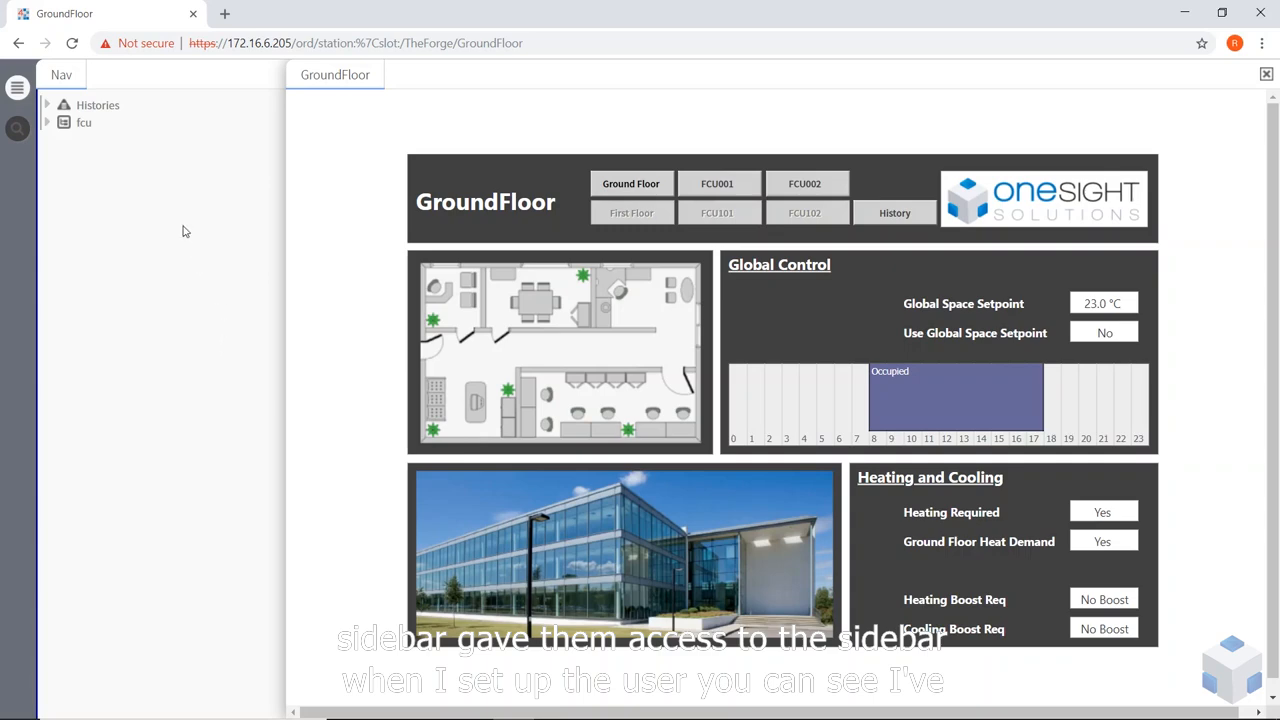
Examine which Jace01 histories the ground floor user can access, and collapse the Jace01 list
left_click(48, 105)
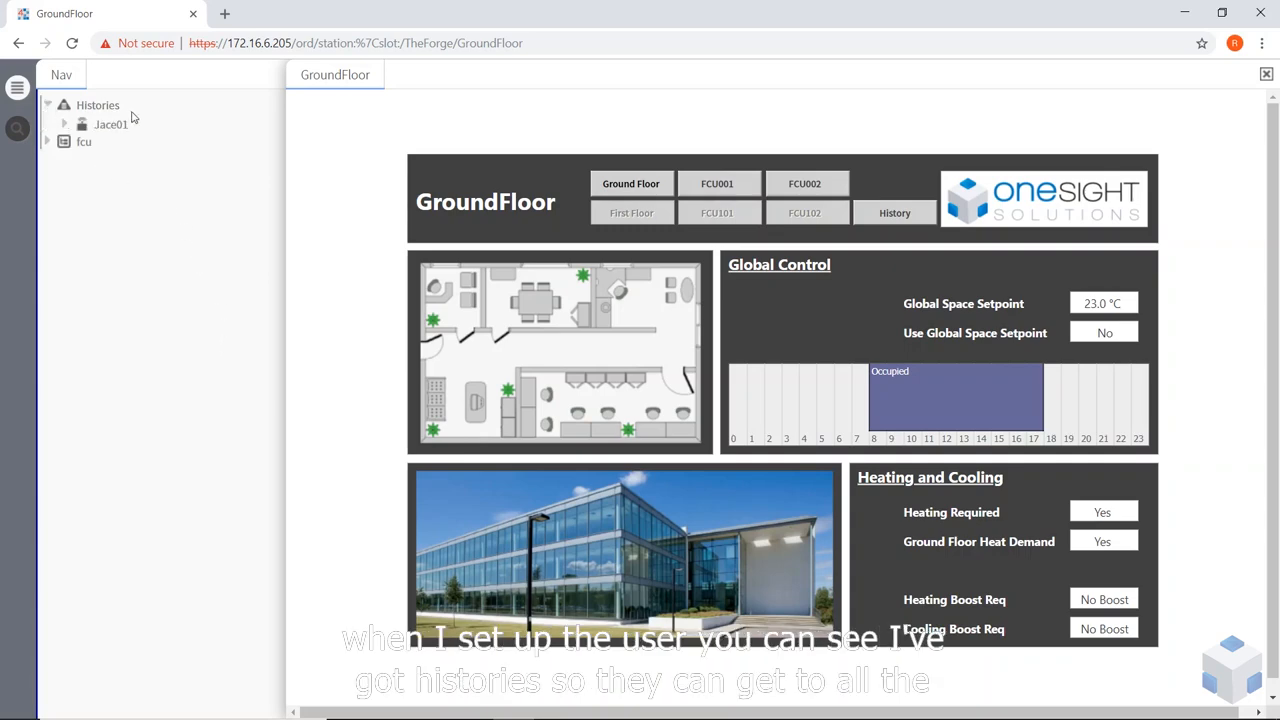
left_click(64, 124)
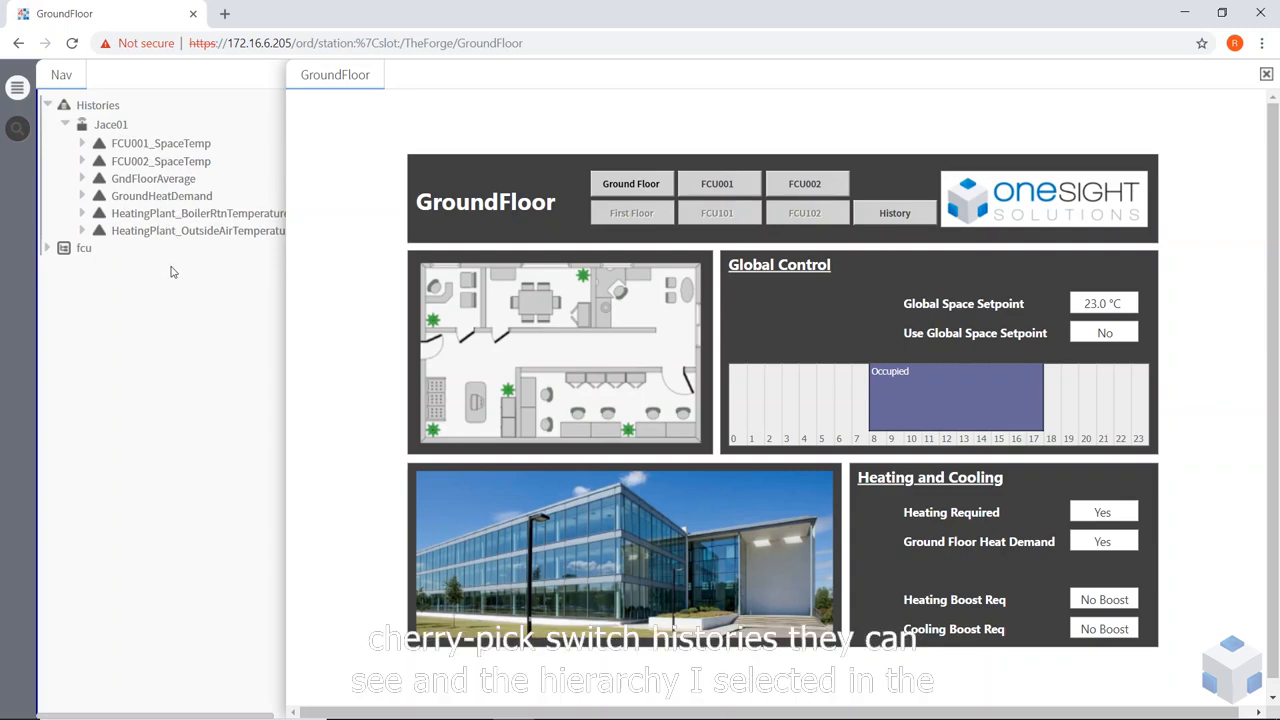
left_click(65, 124)
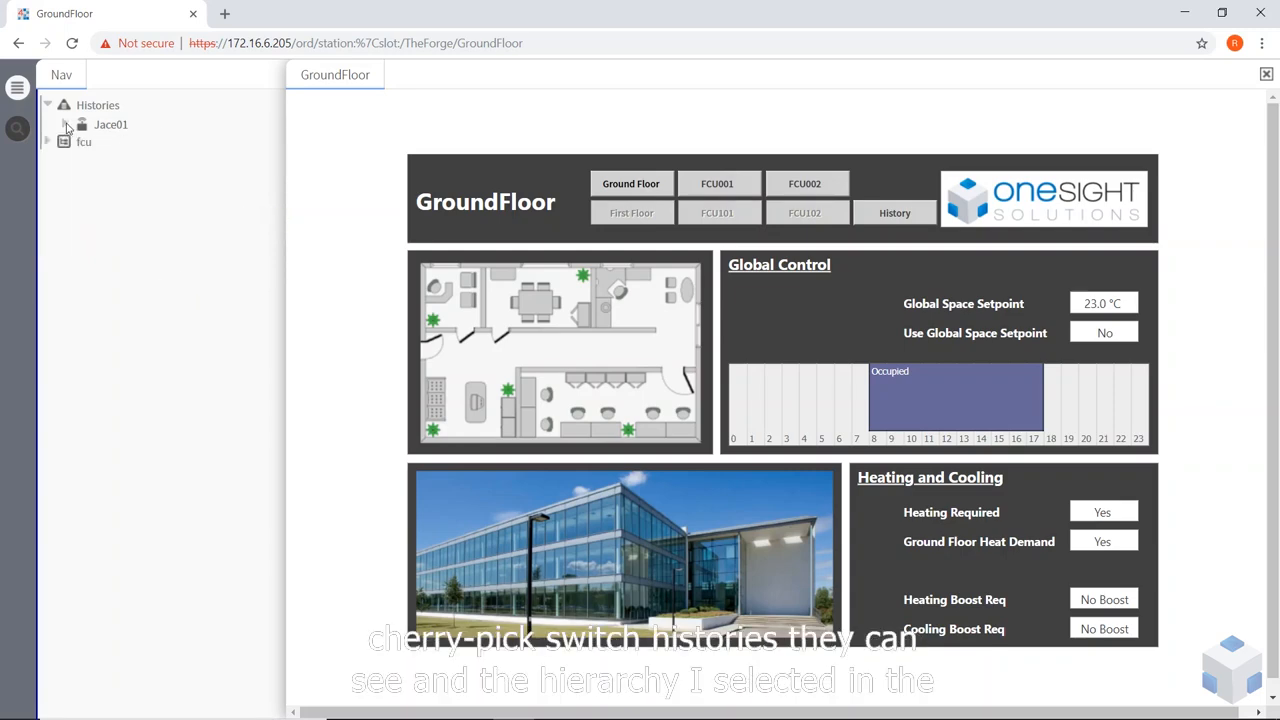
Expand the fcu hierarchy through The Forge to Ground to view the fan coil units available to the ground floor user
left_click(46, 143)
left_click(66, 162)
left_click(82, 180)
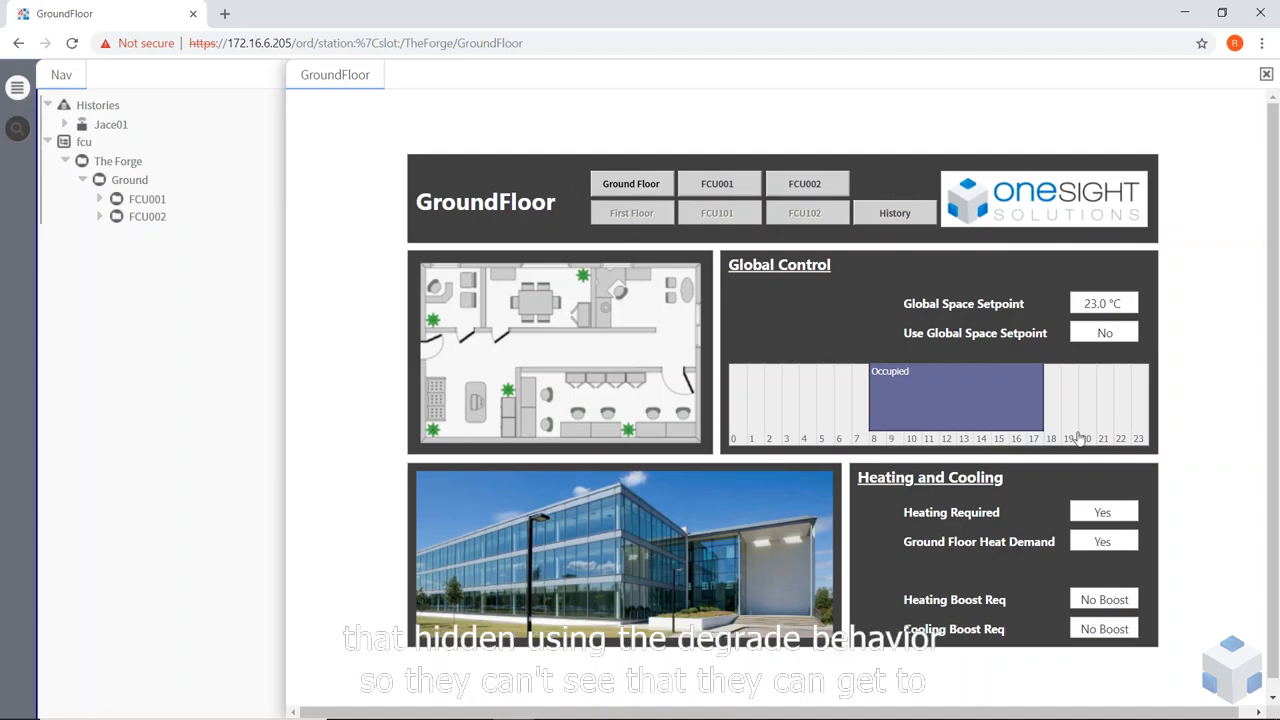
Check which override and set commands are offered on the GroundFloor page's Global Space Setpoint, dismissing them without running any
right_click(1103, 305)
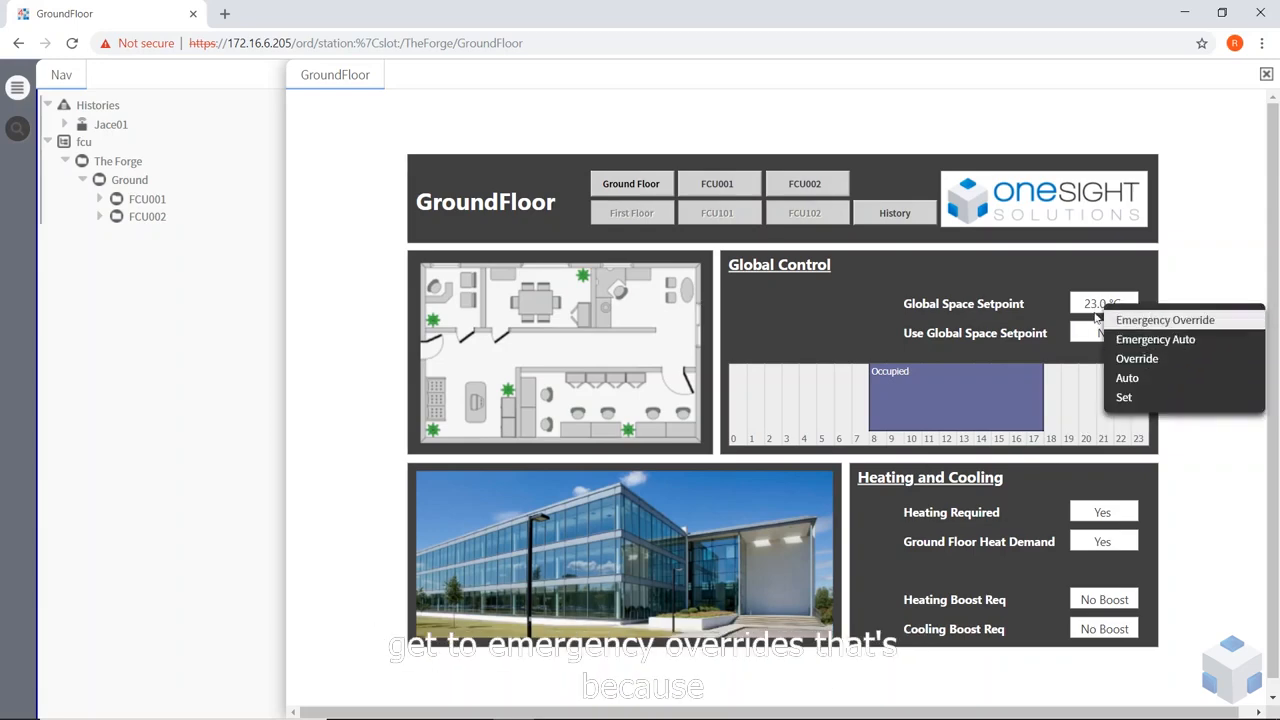
left_click(988, 282)
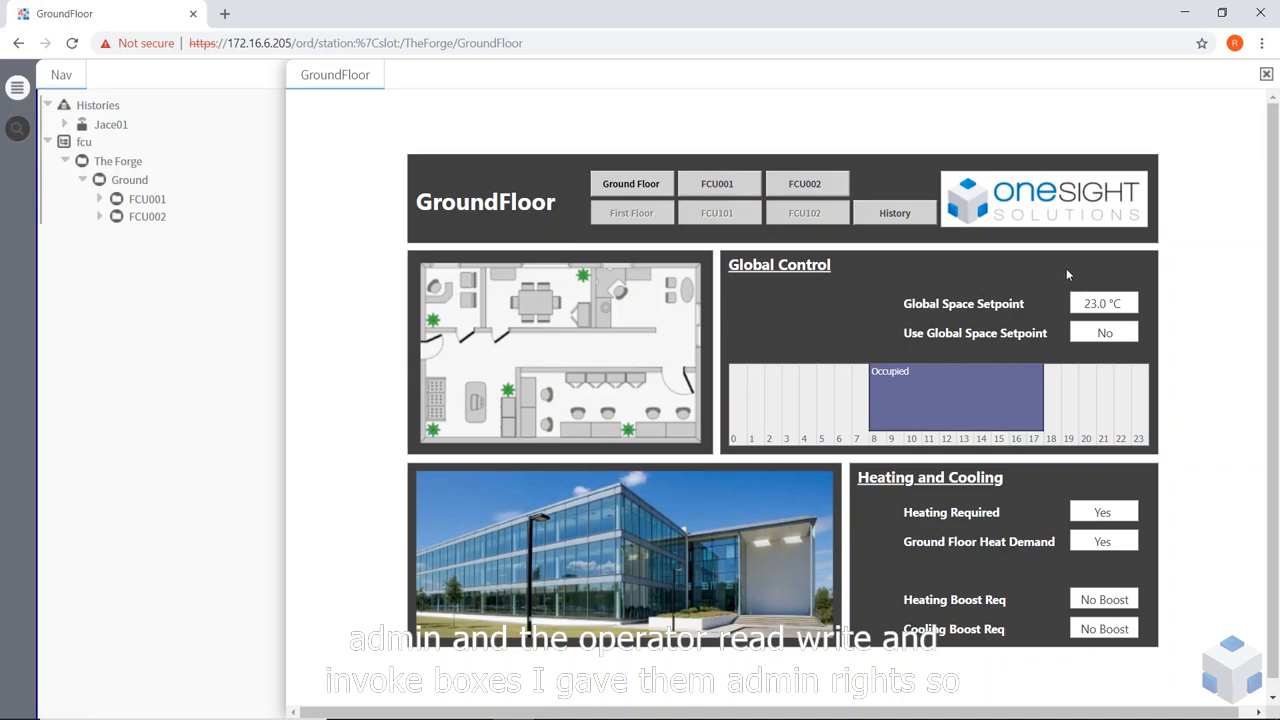
right_click(1105, 333)
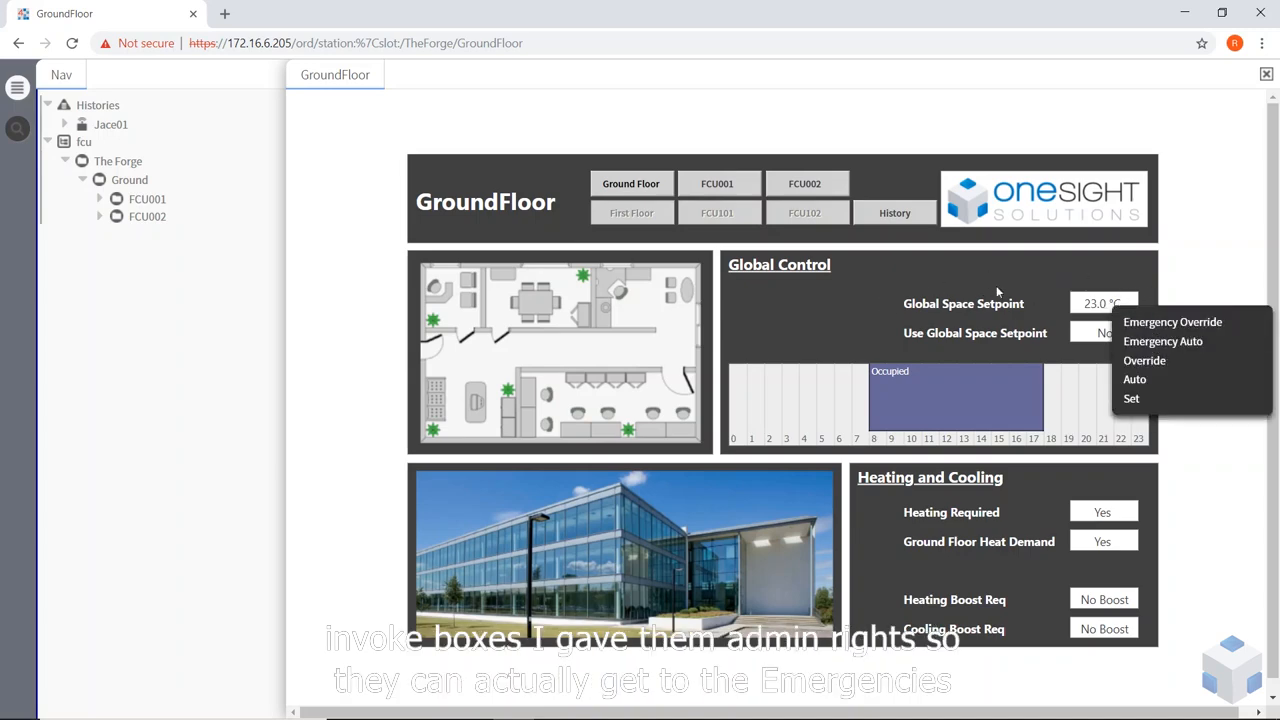
left_click(867, 310)
right_click(1120, 316)
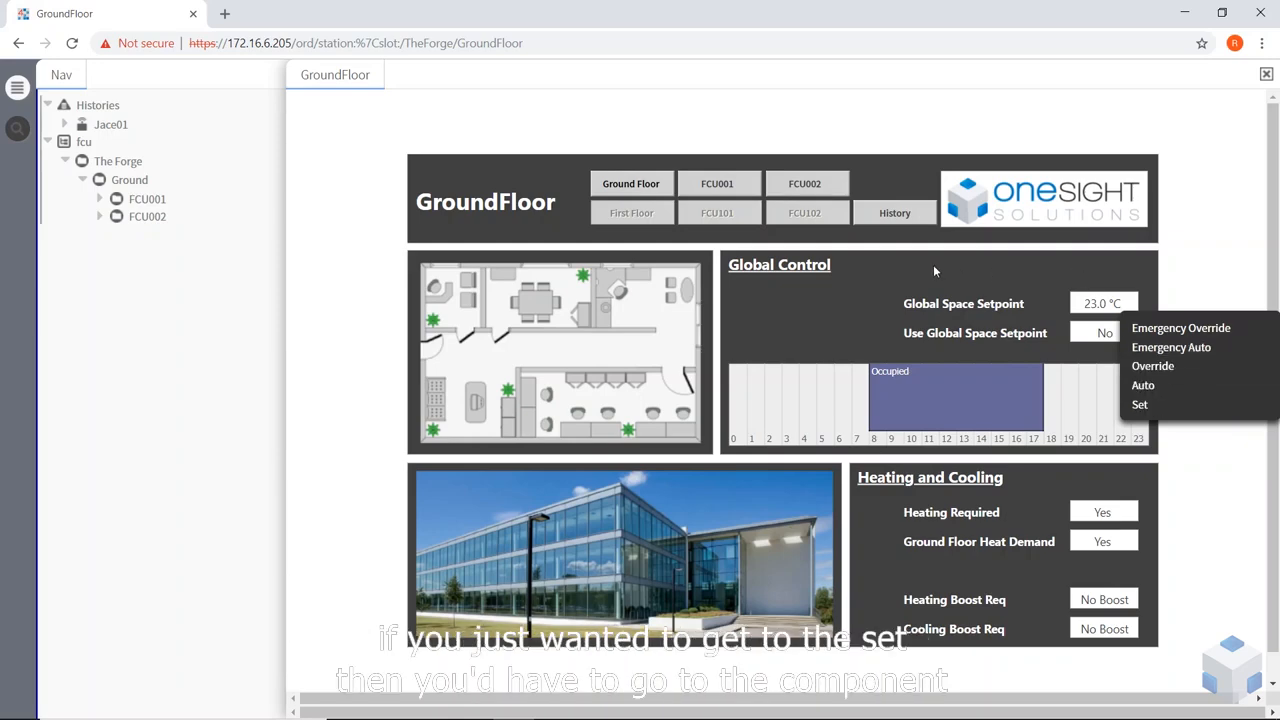
left_click(889, 284)
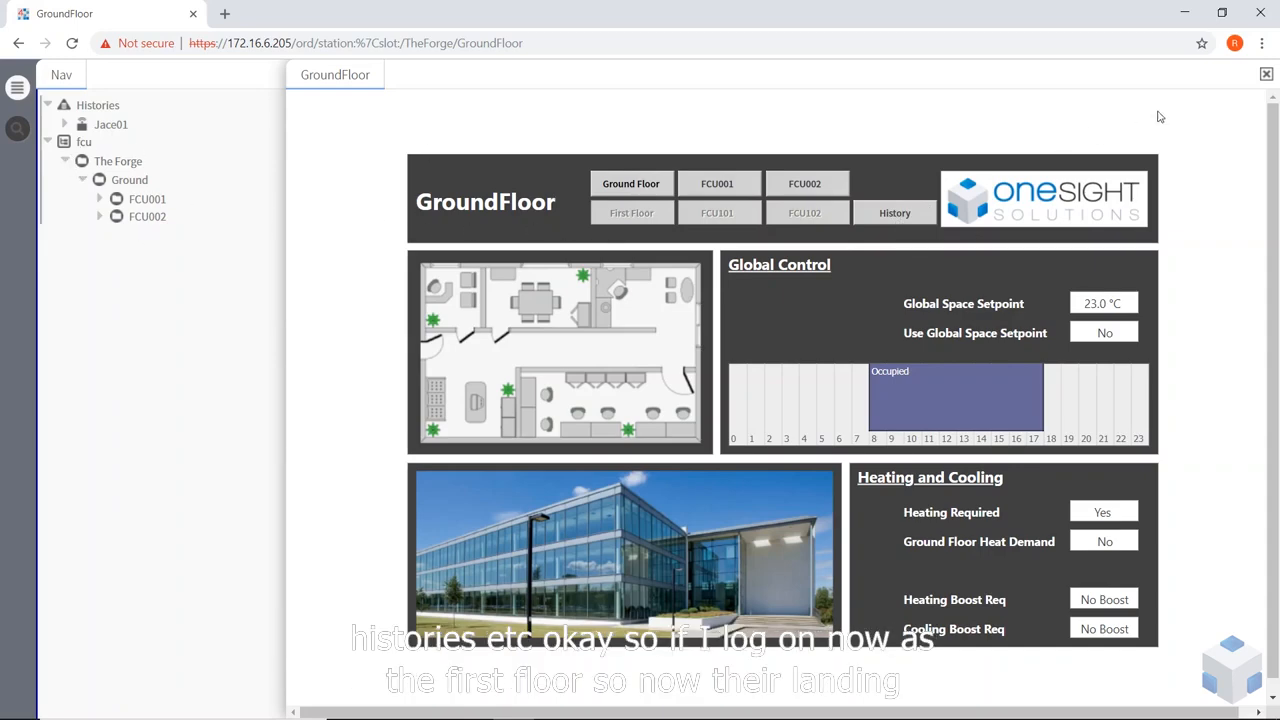
Log off the ground floor user and log in to Jace01 as the 1st user with the account password
left_click(1266, 74)
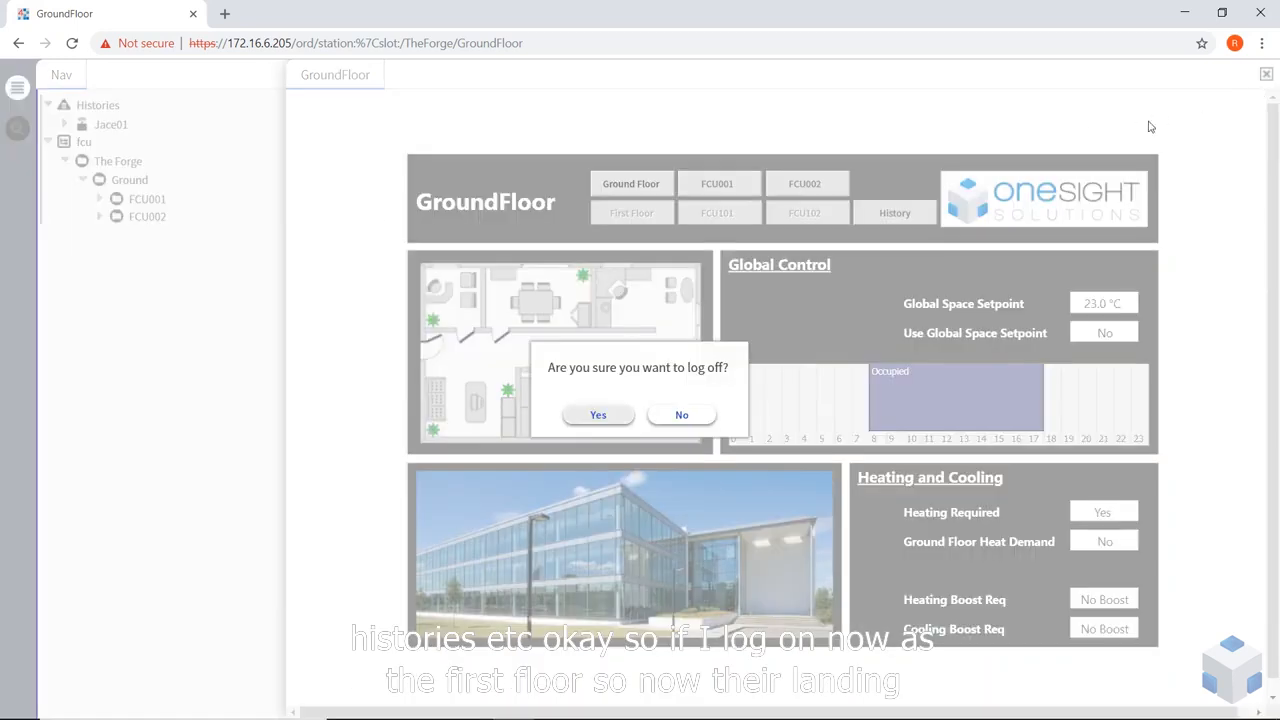
left_click(598, 415)
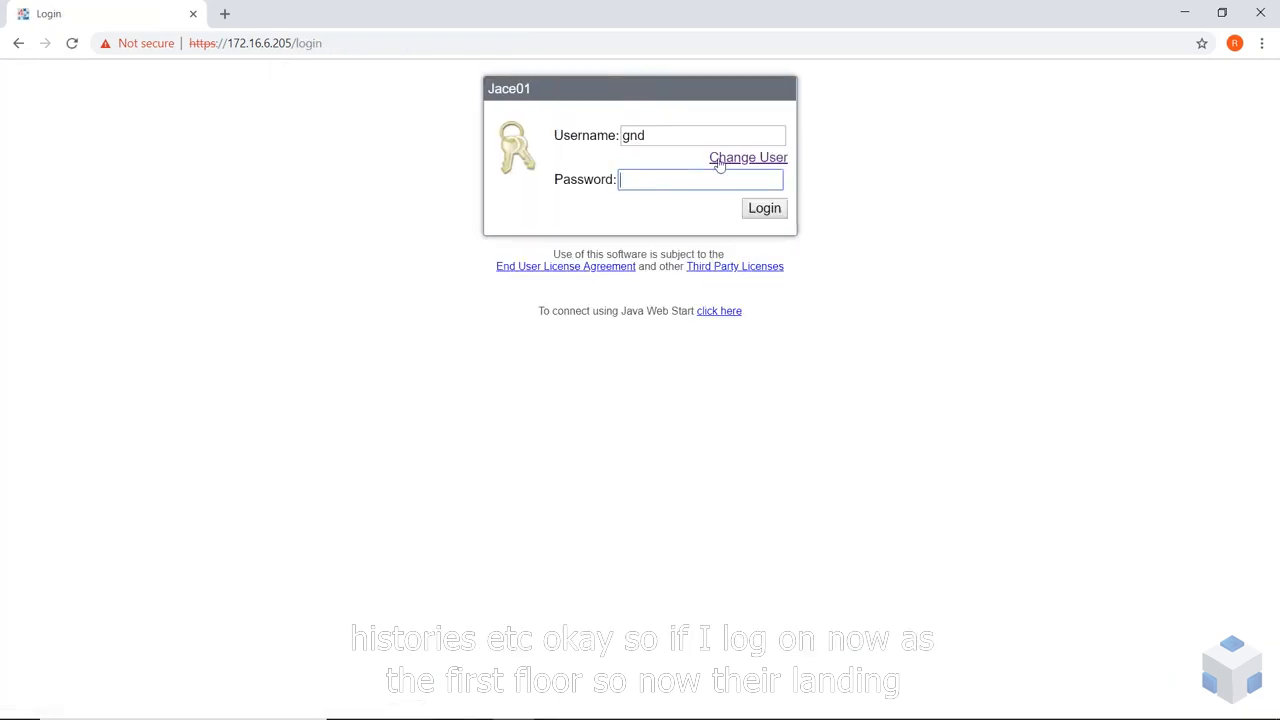
left_click(719, 158)
left_click(672, 137)
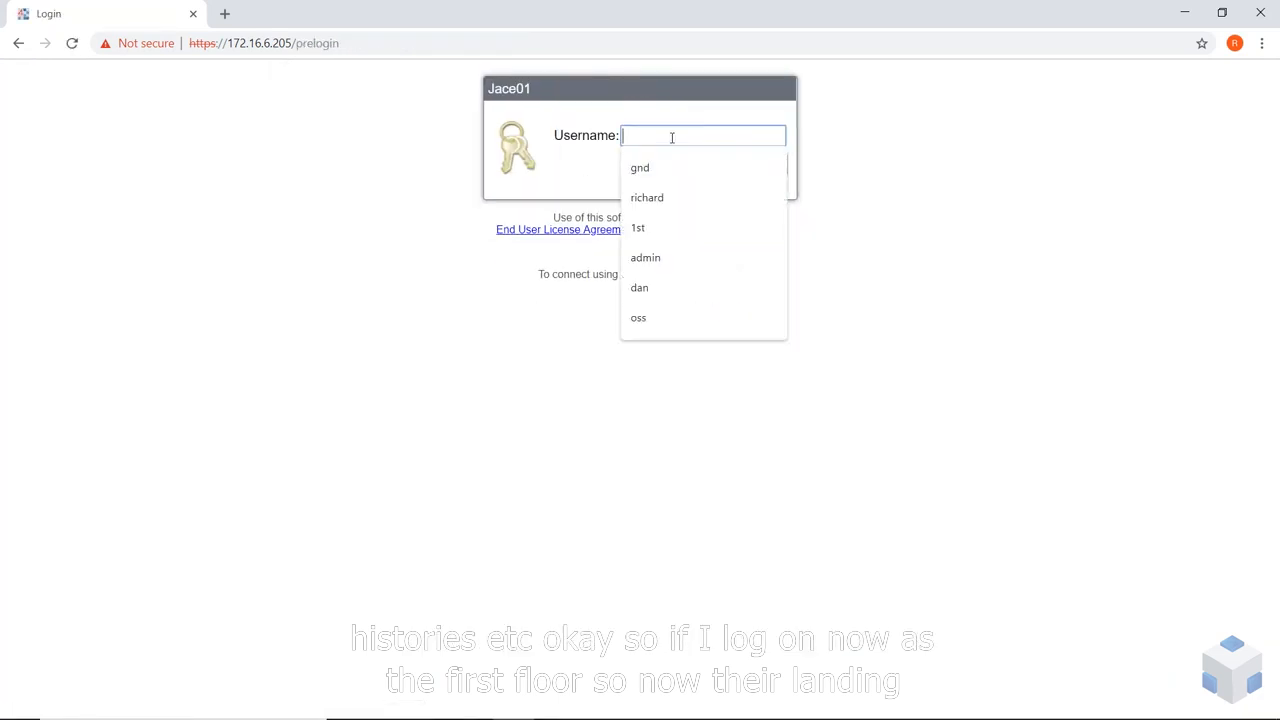
type("1st")
left_click(764, 165)
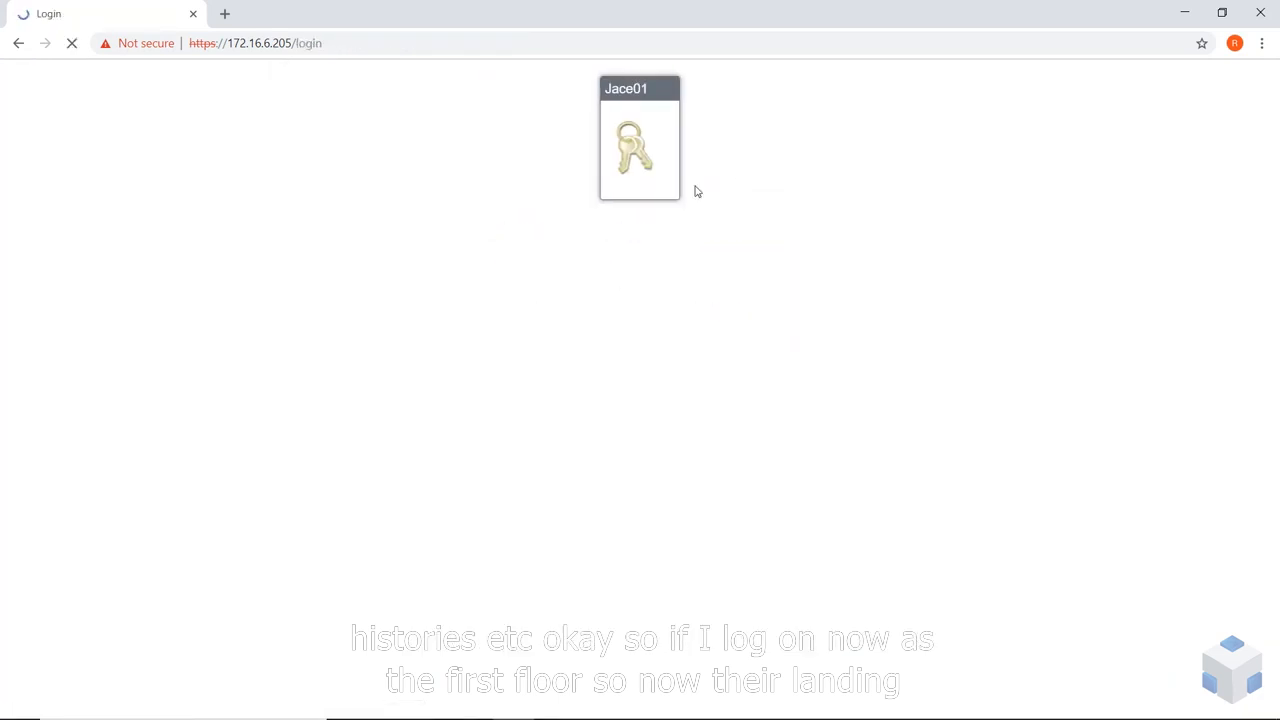
type("*****")
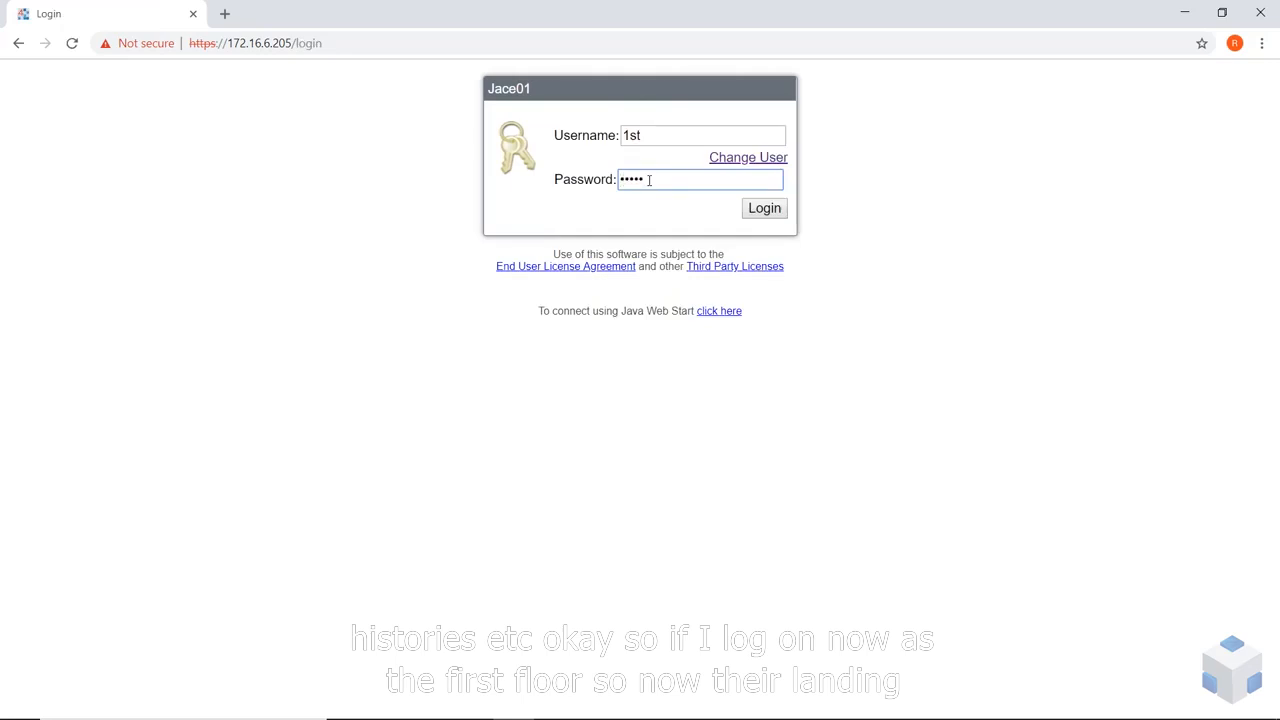
key("Return")
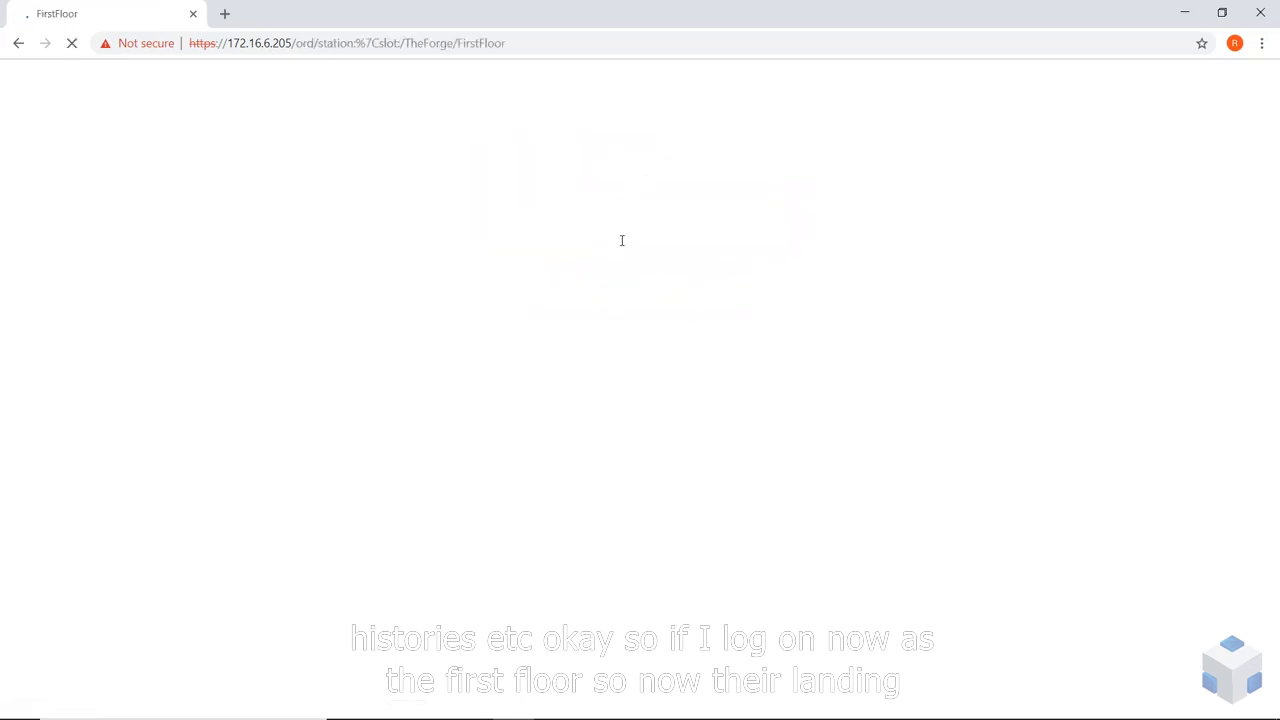
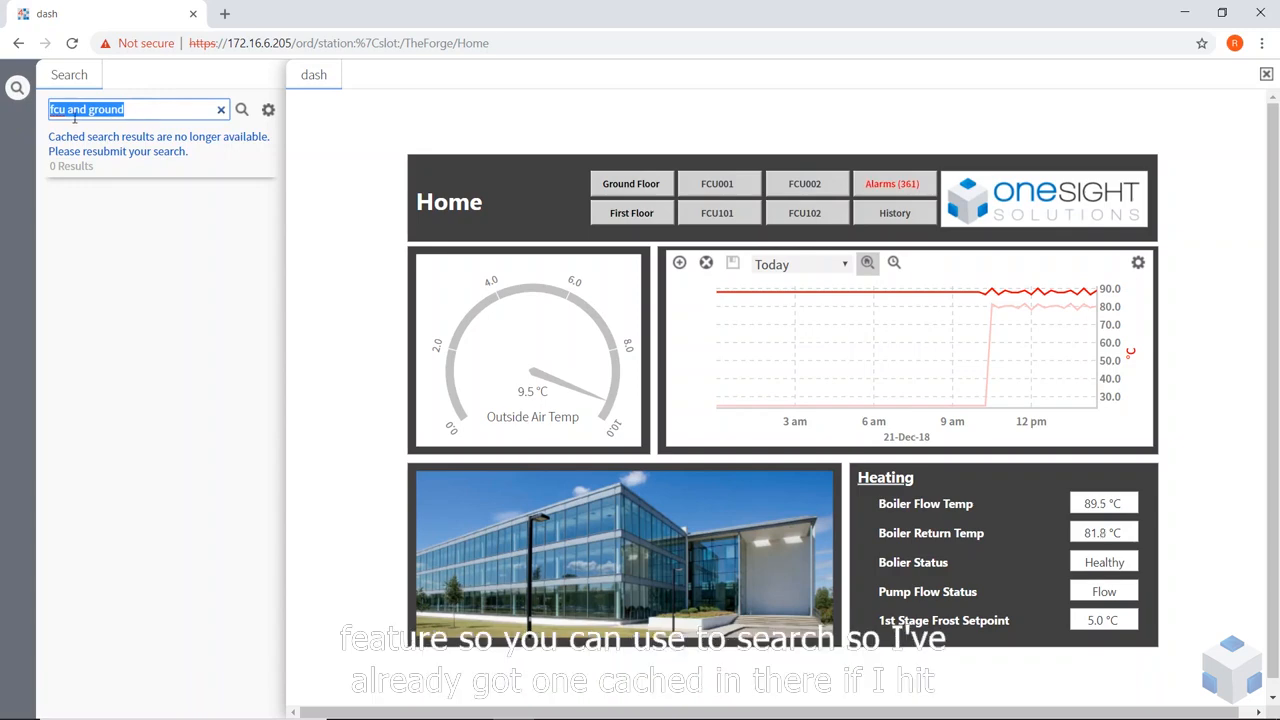
Search the station for "fcu and ground", and repeat the search with "fcu" alone
left_click(137, 110)
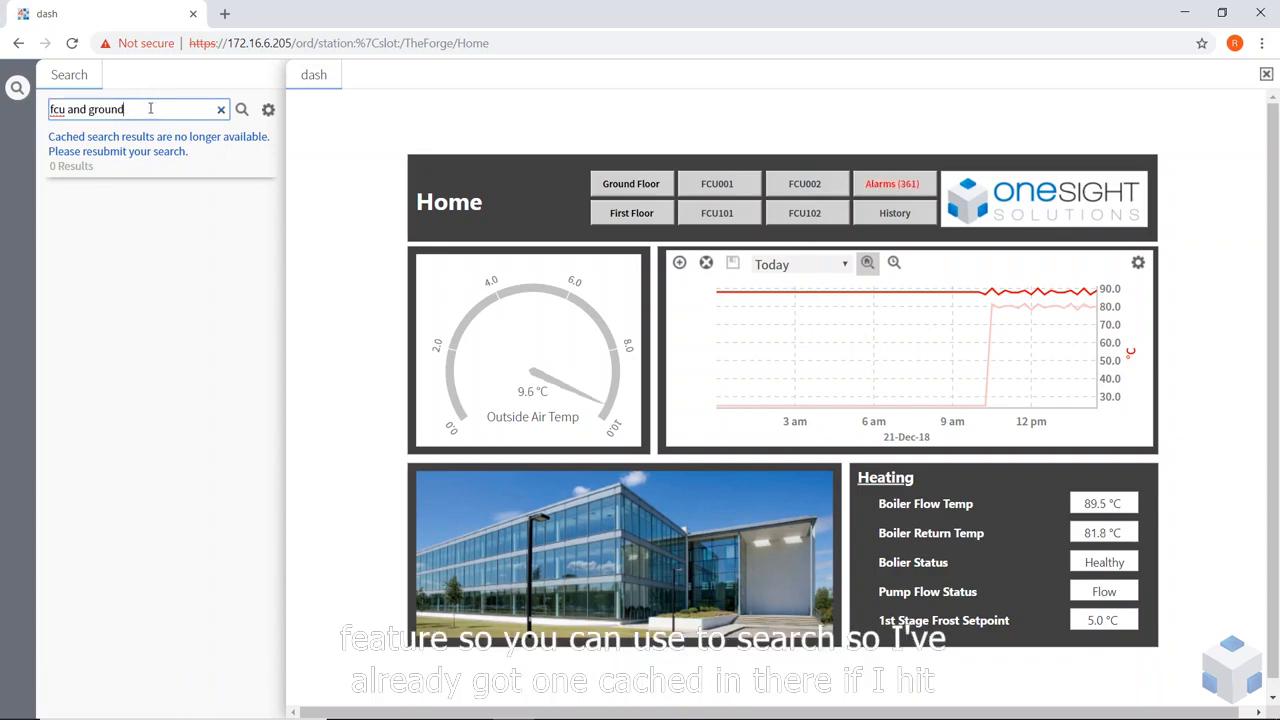
key("Return")
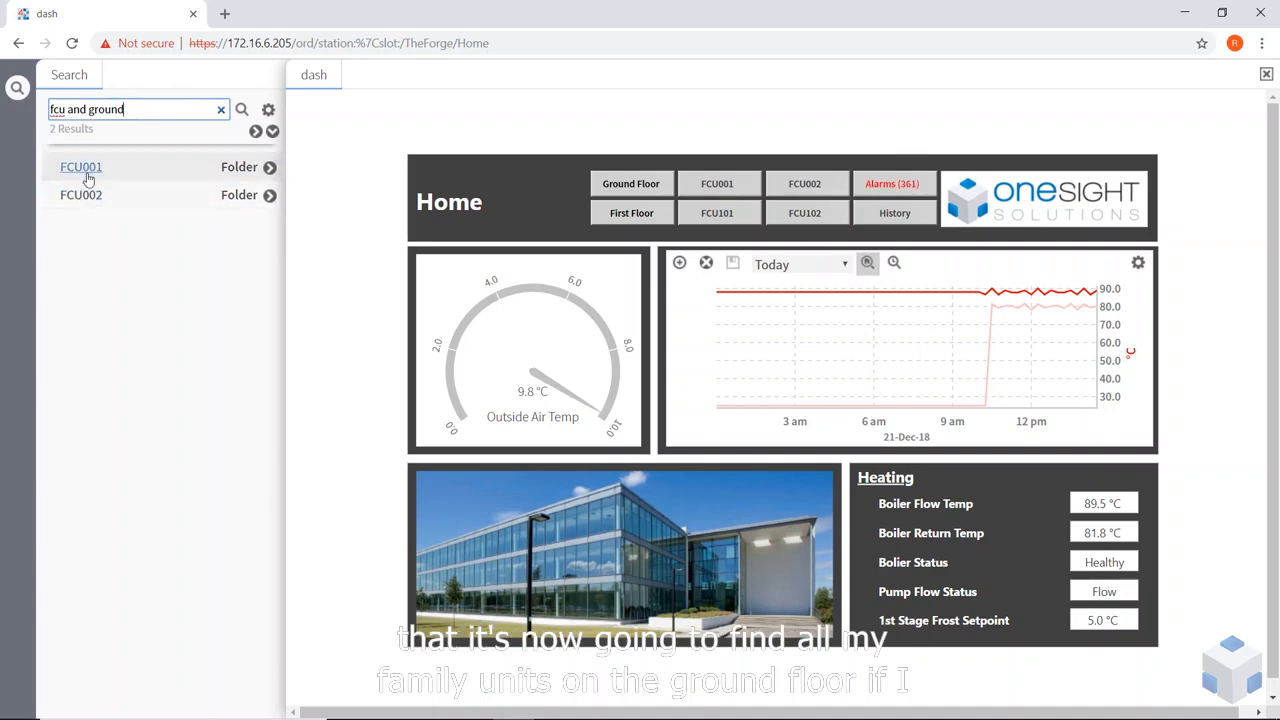
left_click_drag(125, 109, 70, 126)
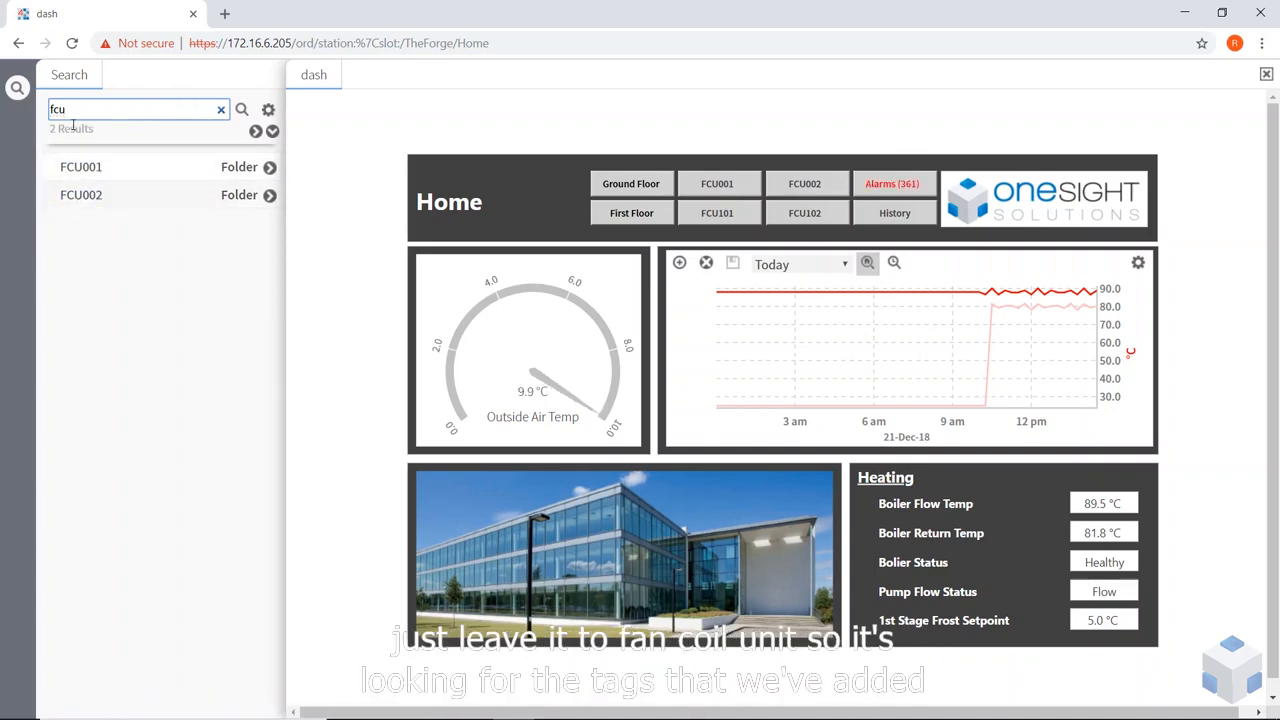
key("Return")
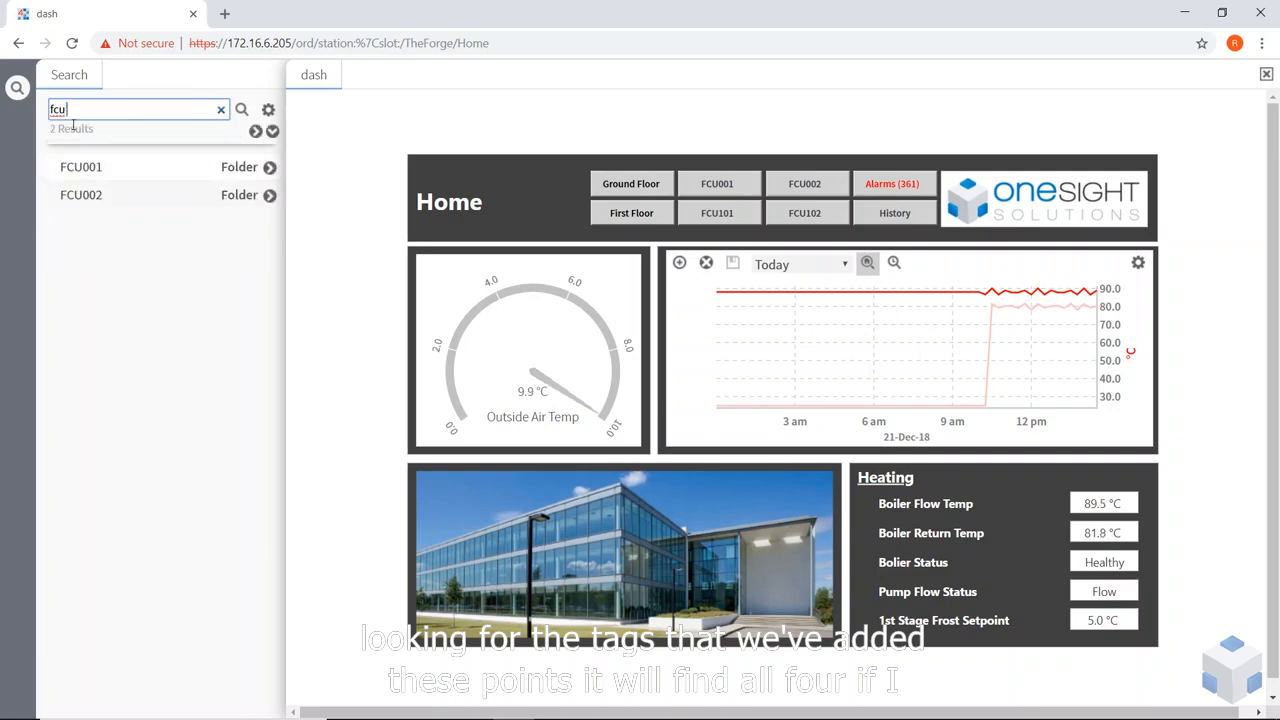
key("Return")
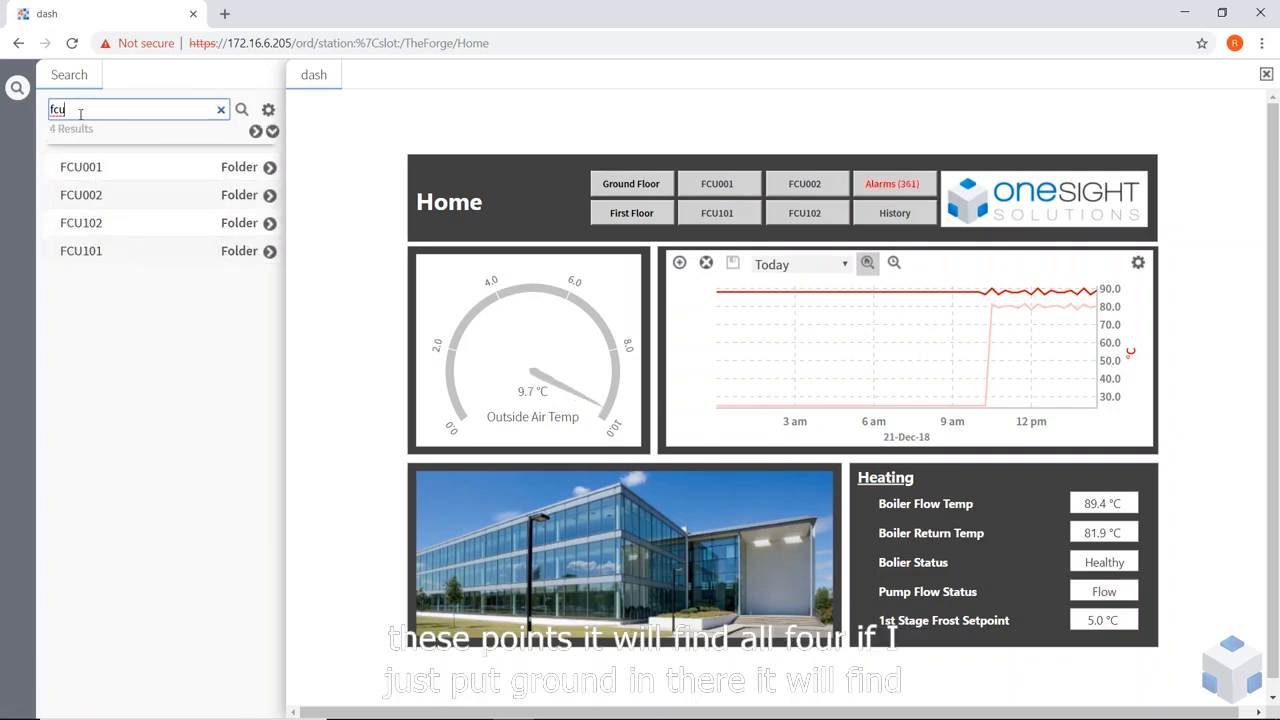
Search the station for "ground" and view the FCU001 and FCU002 pages from the results
left_click_drag(116, 112, 25, 113)
type("ground")
key("Return")
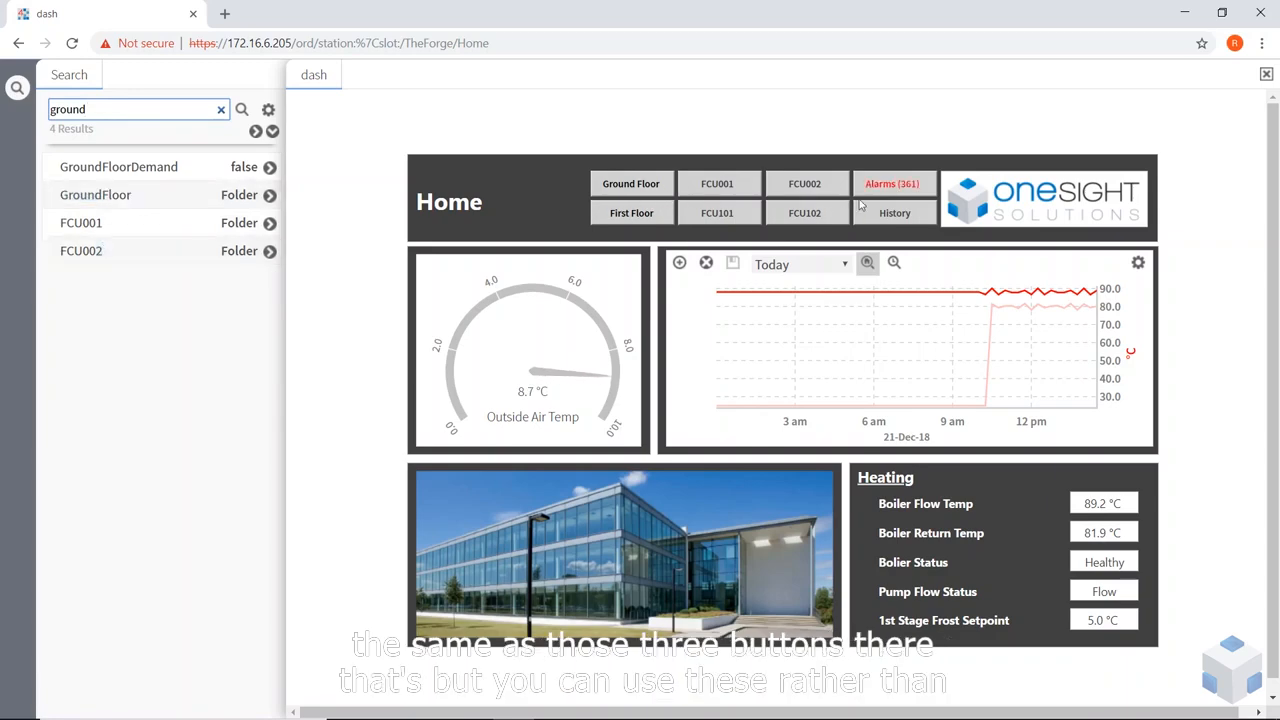
left_click(80, 223)
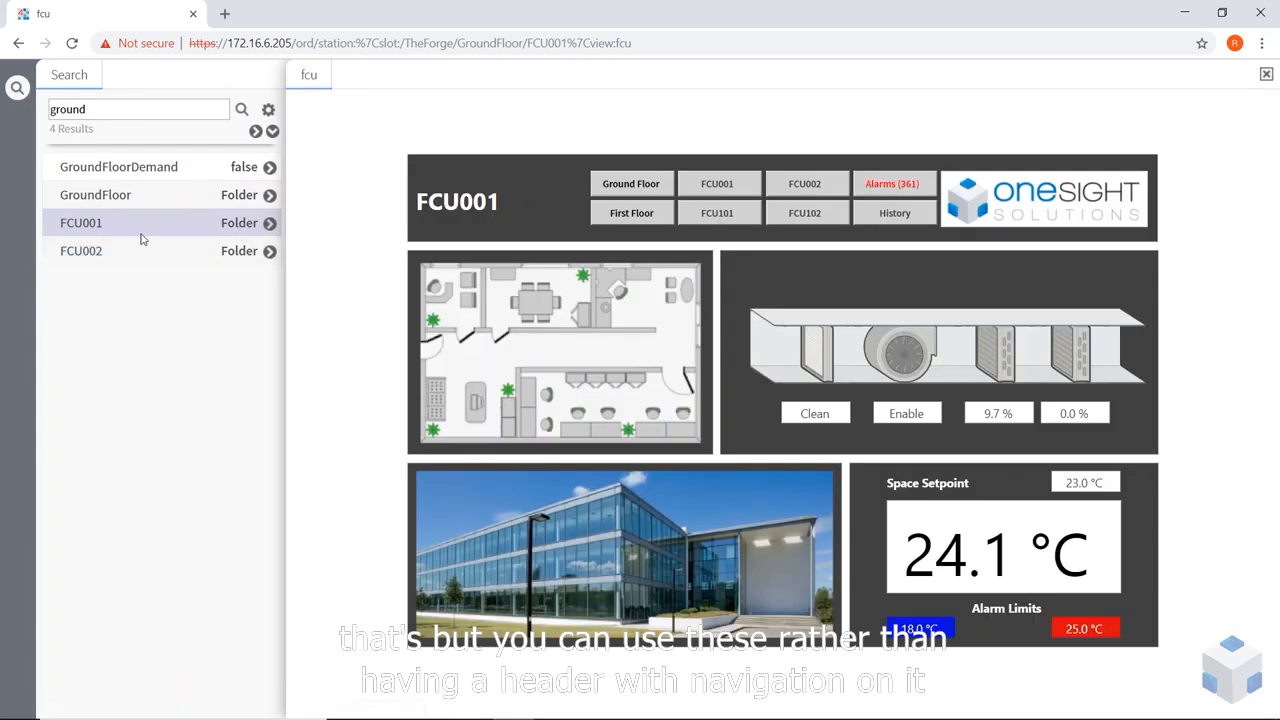
left_click(86, 251)
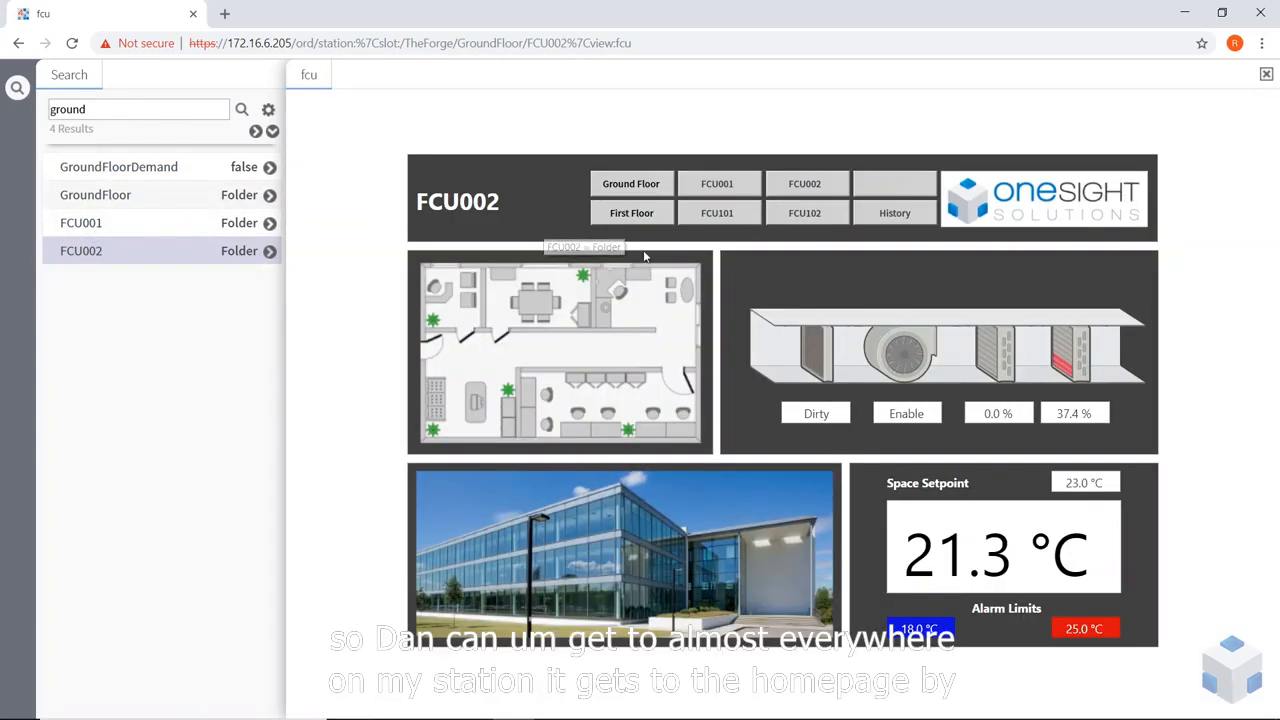
Return to the Home page and check the commands offered on the 1st Stage Frost Setpoint without running any
left_click(1040, 210)
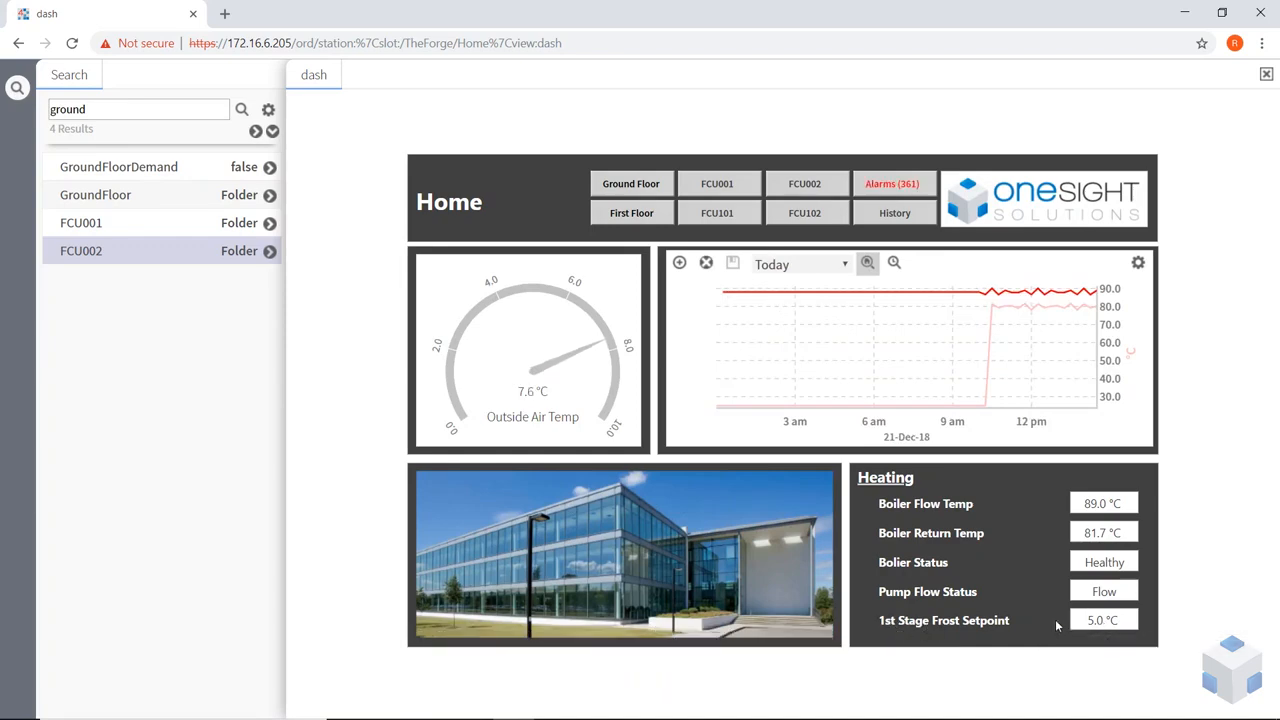
right_click(1091, 621)
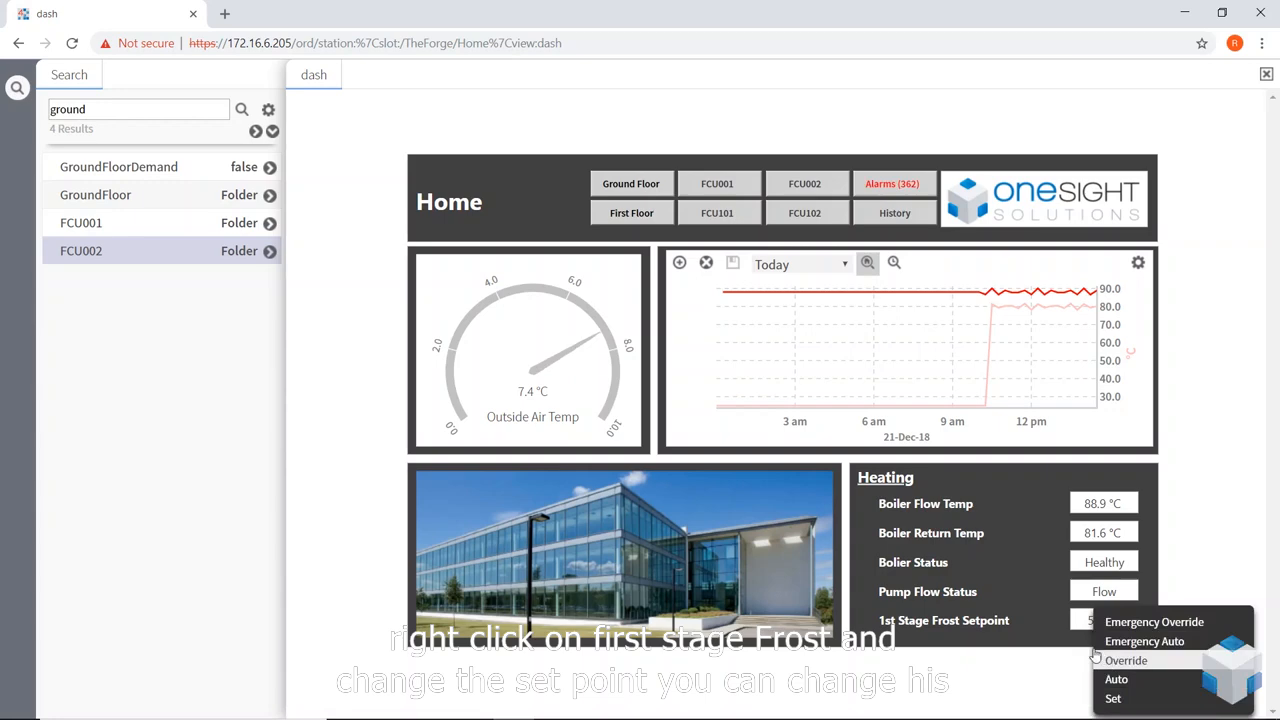
left_click(1040, 647)
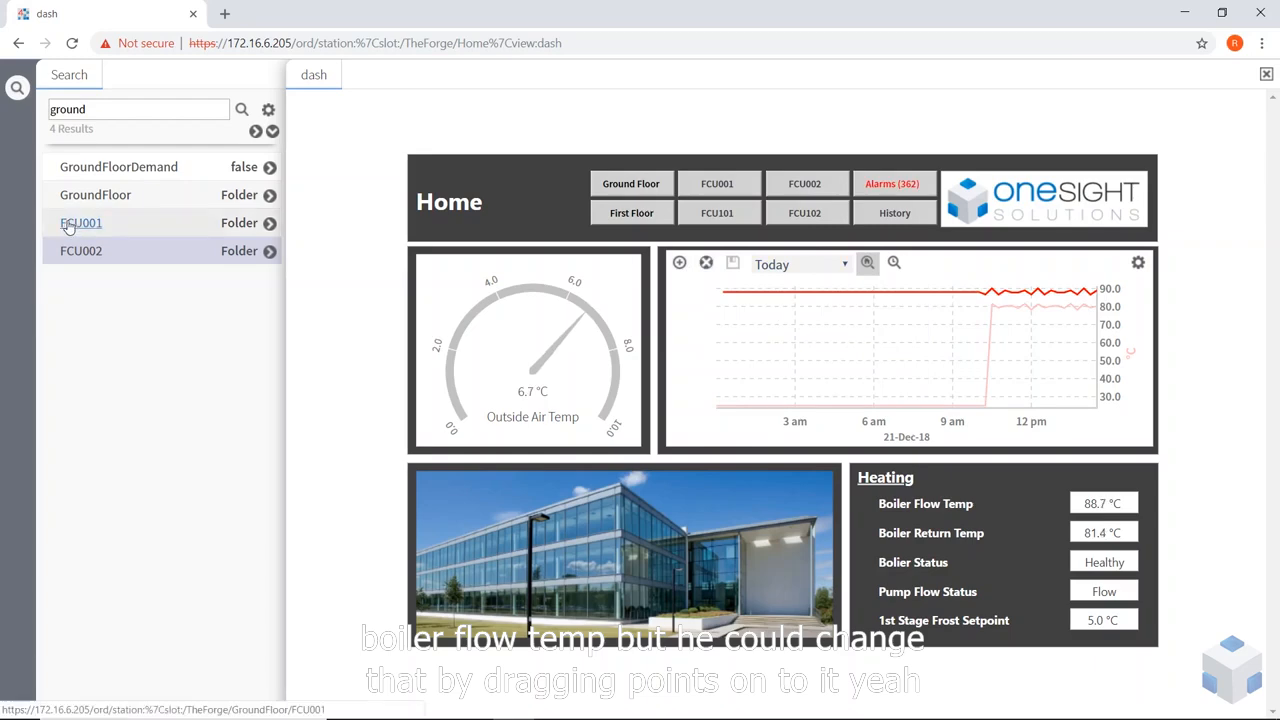
Expand the details of the FCU001 search result and hide the search pane
left_click(270, 224)
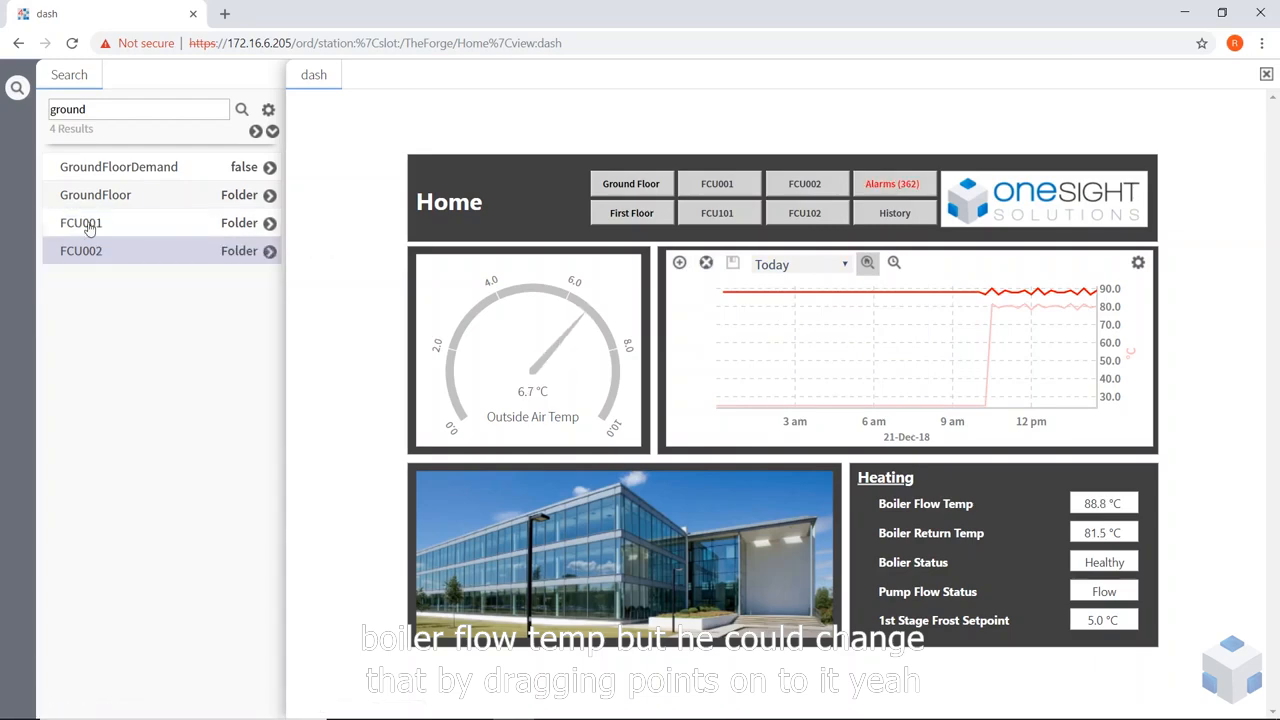
left_click(270, 224)
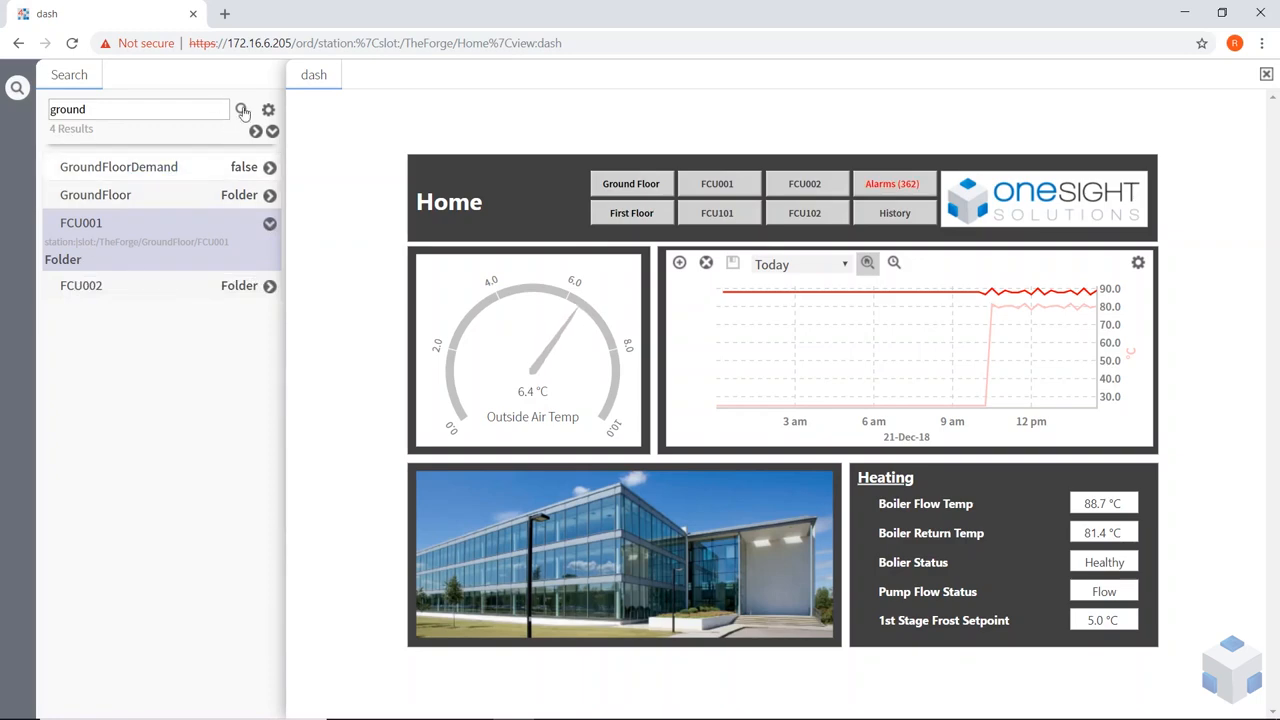
left_click(19, 92)
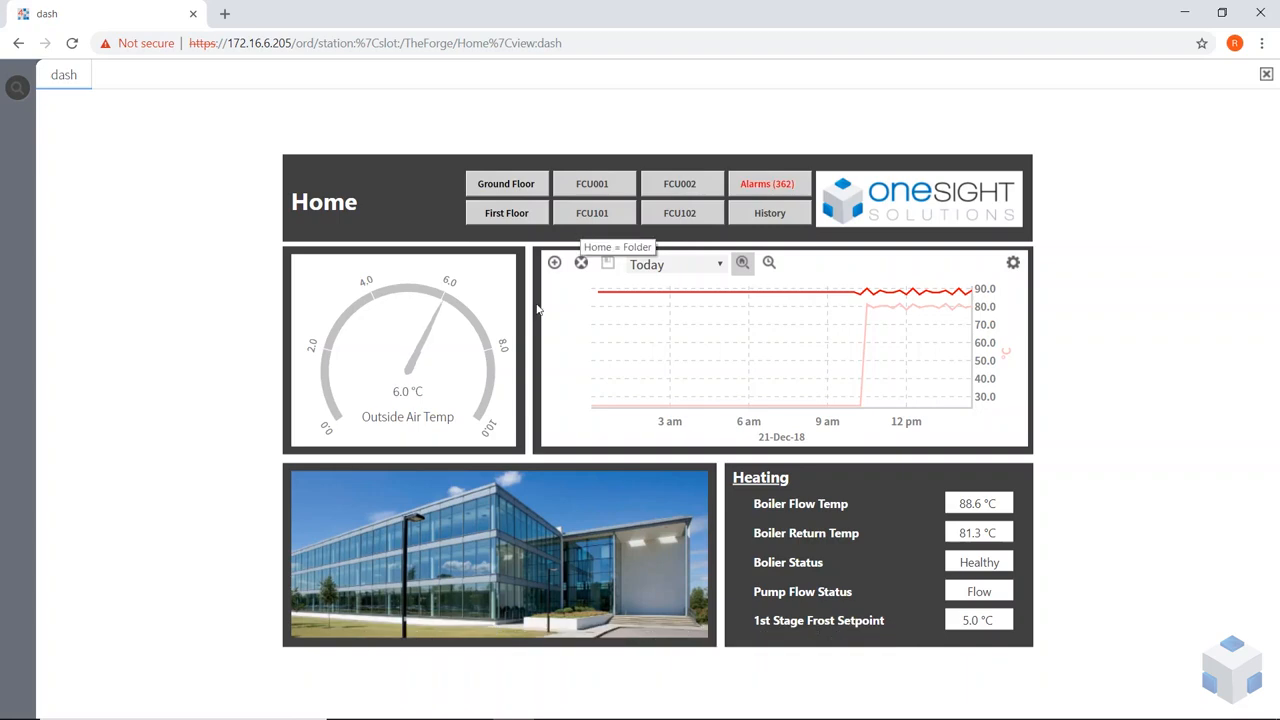
Open the alarm console from the FCU001 page and acknowledge the FCU002_SpaceTemp and FCU101_SpaceTemp alarms
left_click(595, 188)
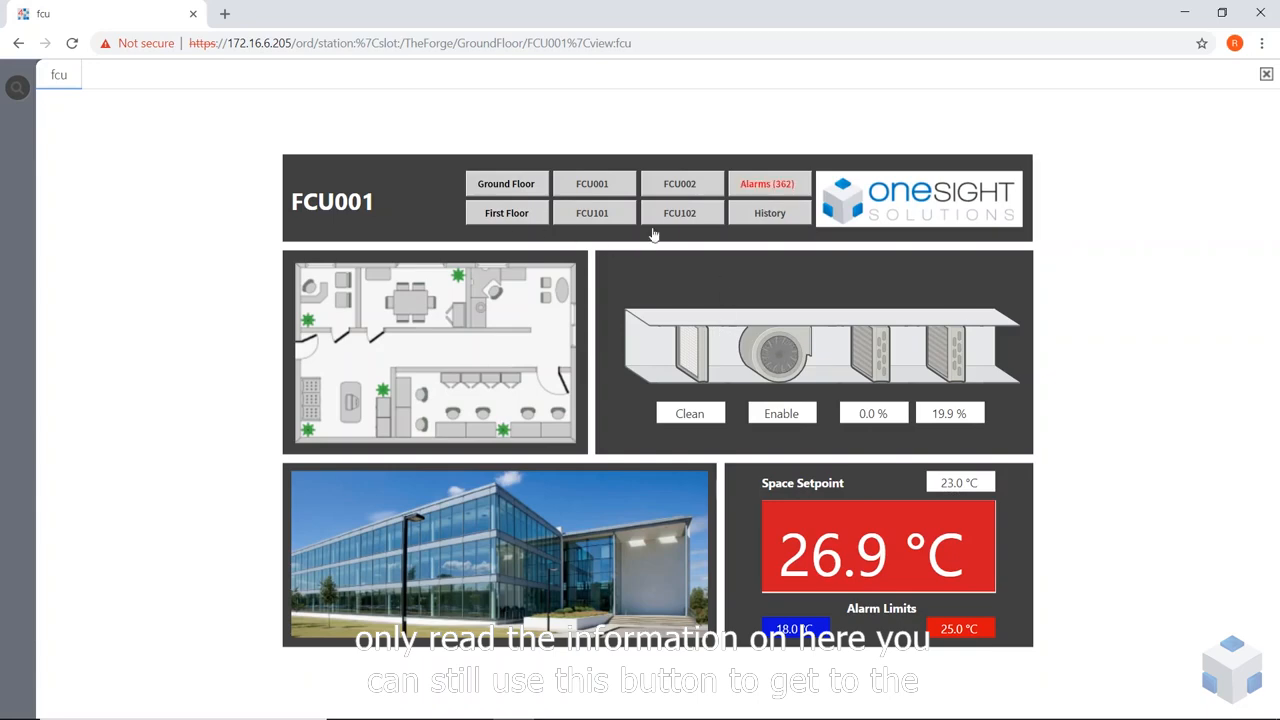
left_click(777, 189)
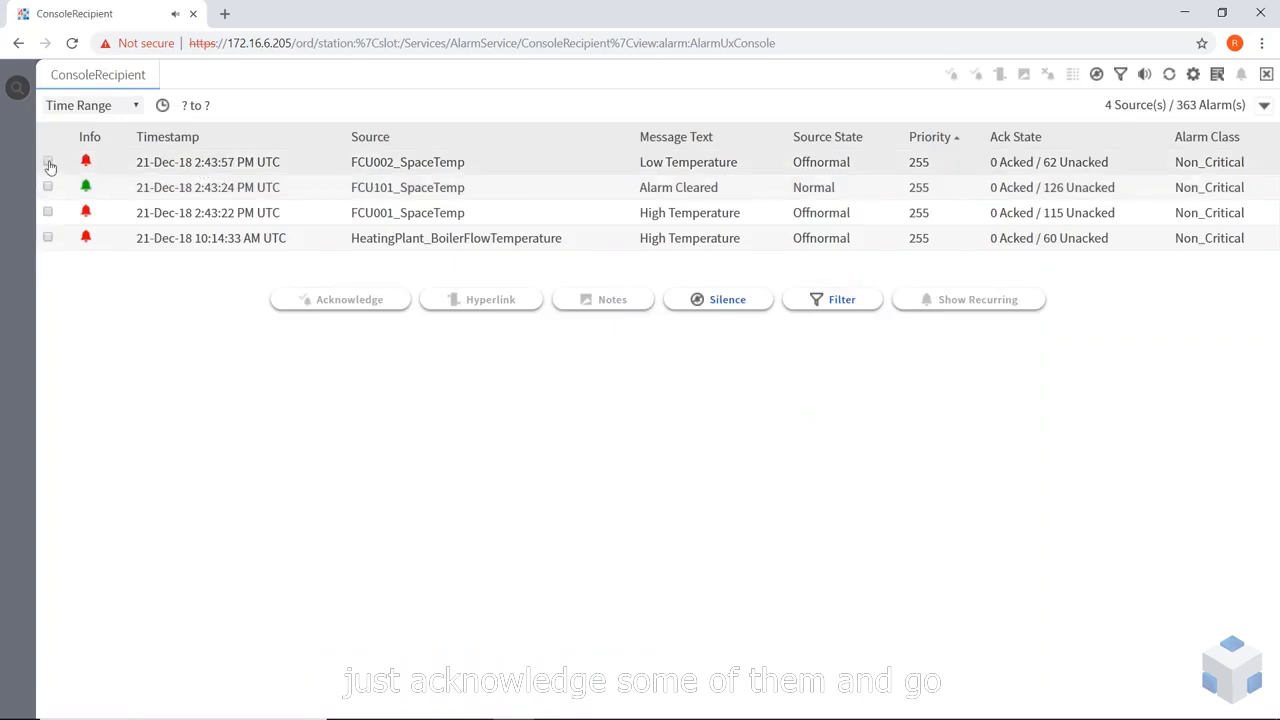
left_click(48, 164)
left_click(48, 187)
left_click(323, 304)
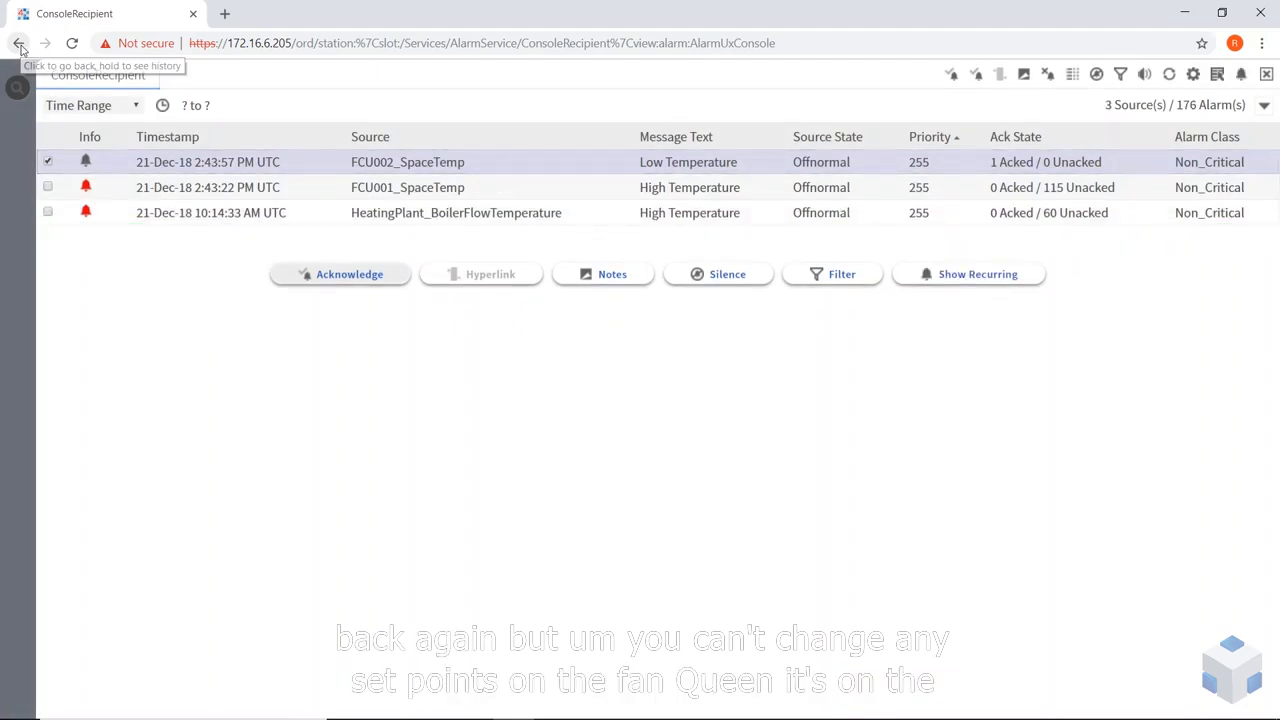
Go back from the alarm console and view the first floor's FCU101 page
left_click(19, 44)
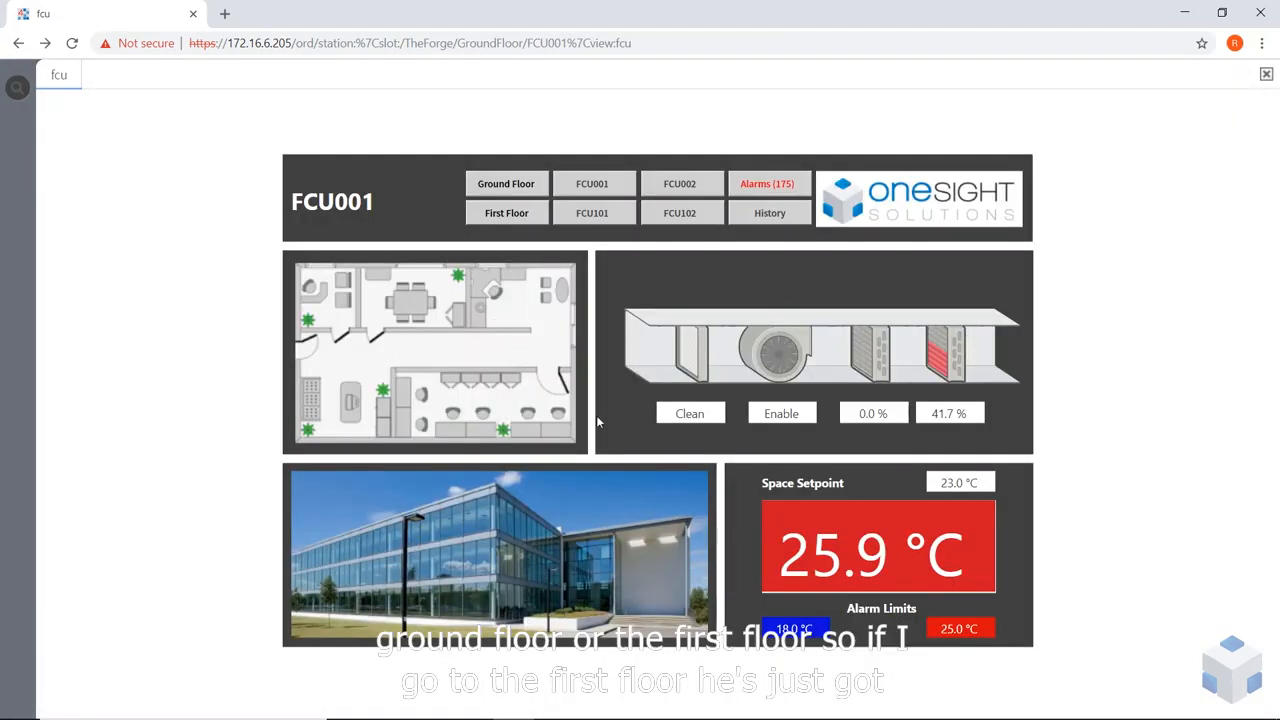
left_click(592, 215)
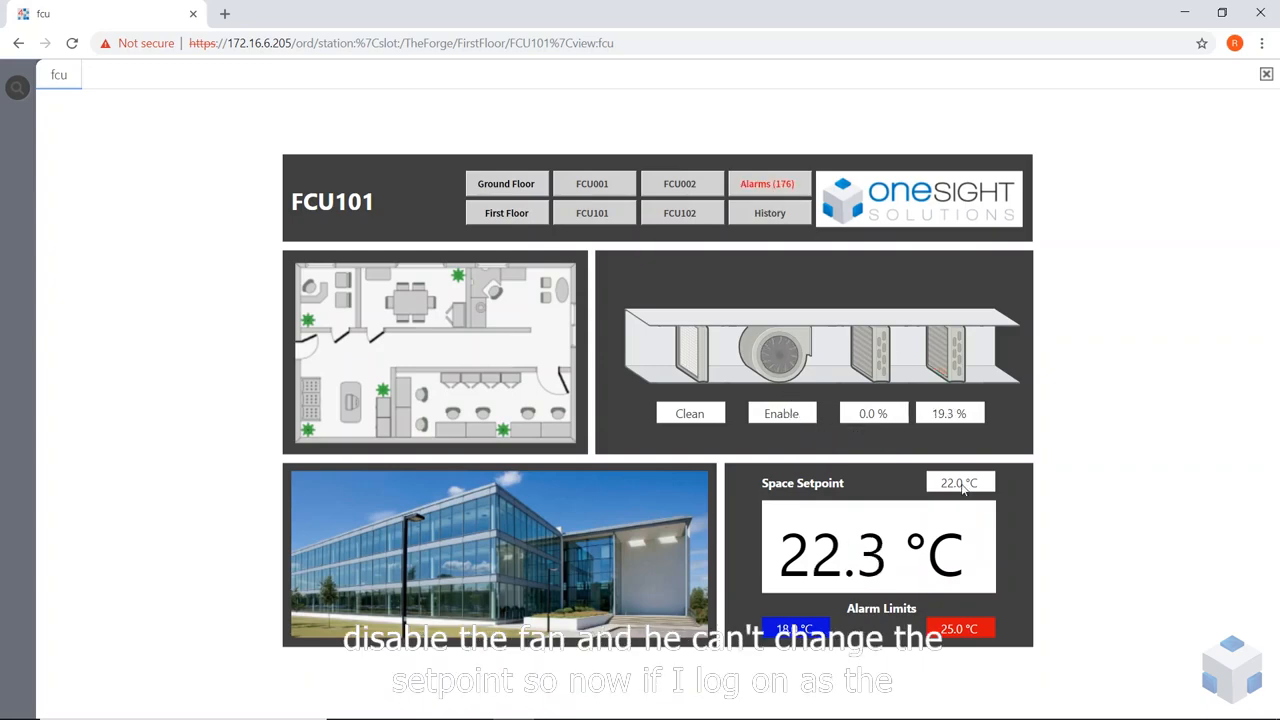
Log out of the current account and log in to Jace01 with the master engineer's username and account password
left_click(1267, 76)
left_click(606, 414)
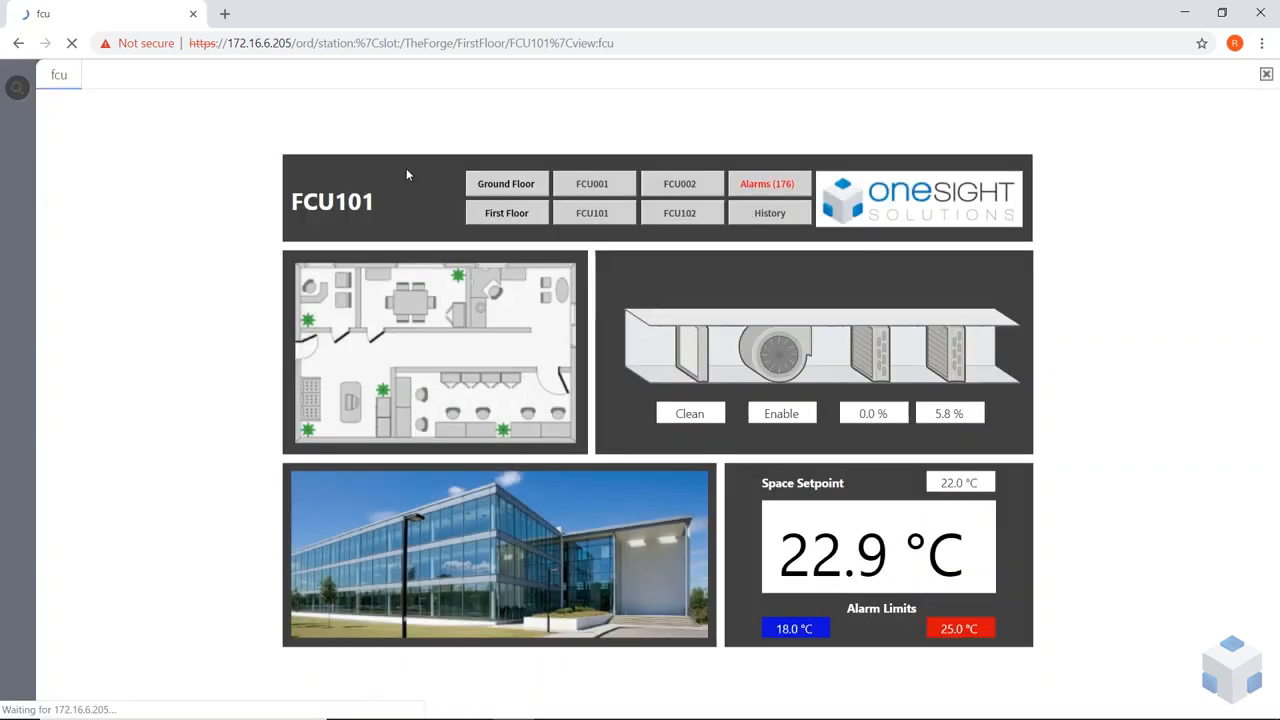
left_click(719, 161)
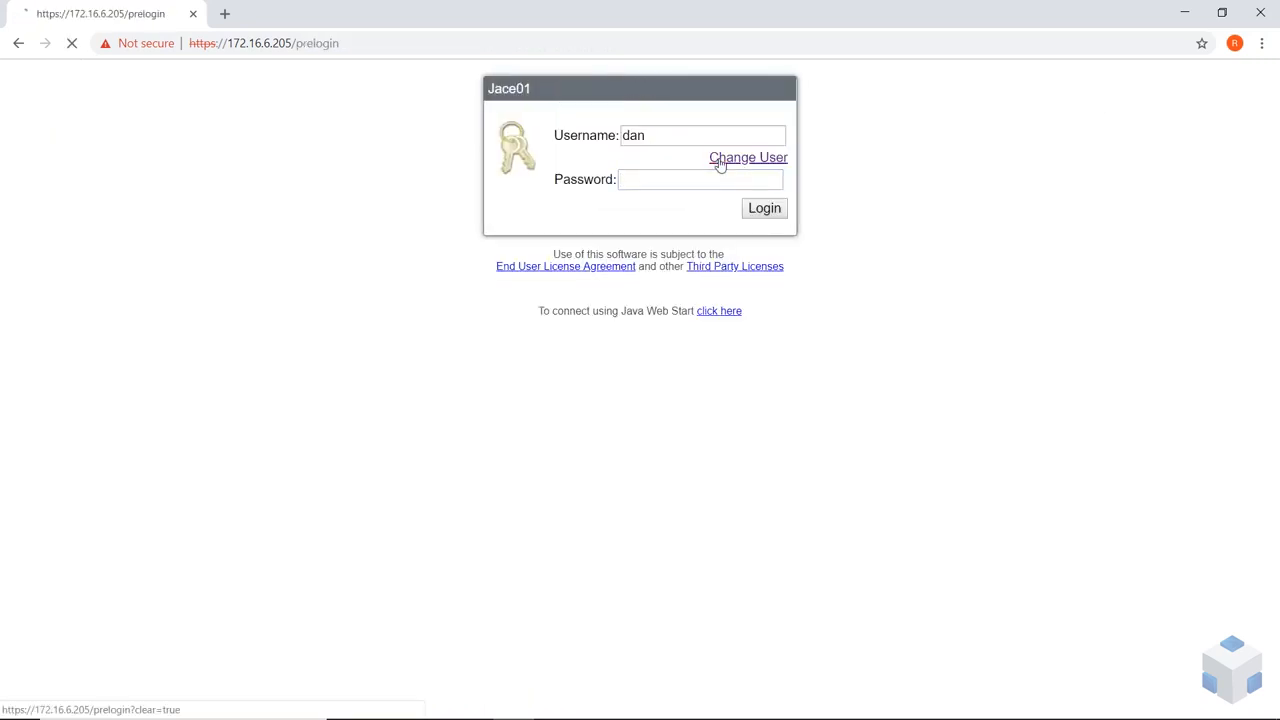
type("ri")
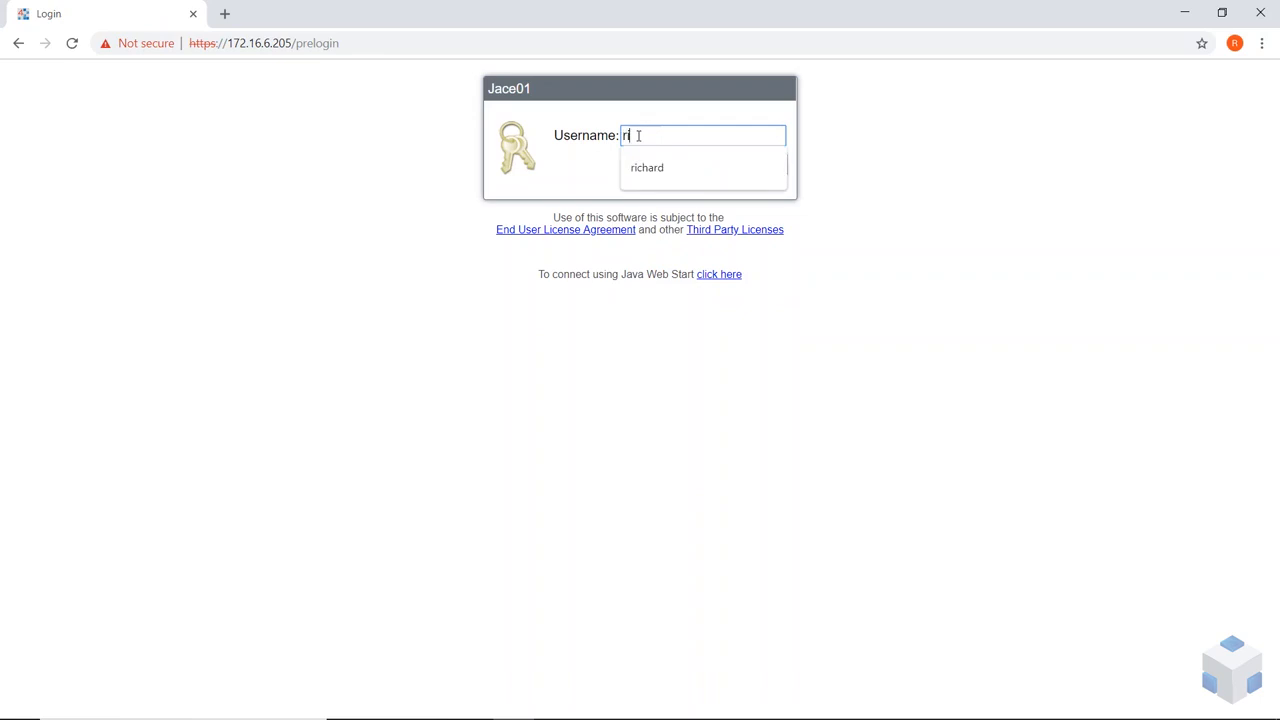
type("chard")
left_click(647, 168)
key("Return")
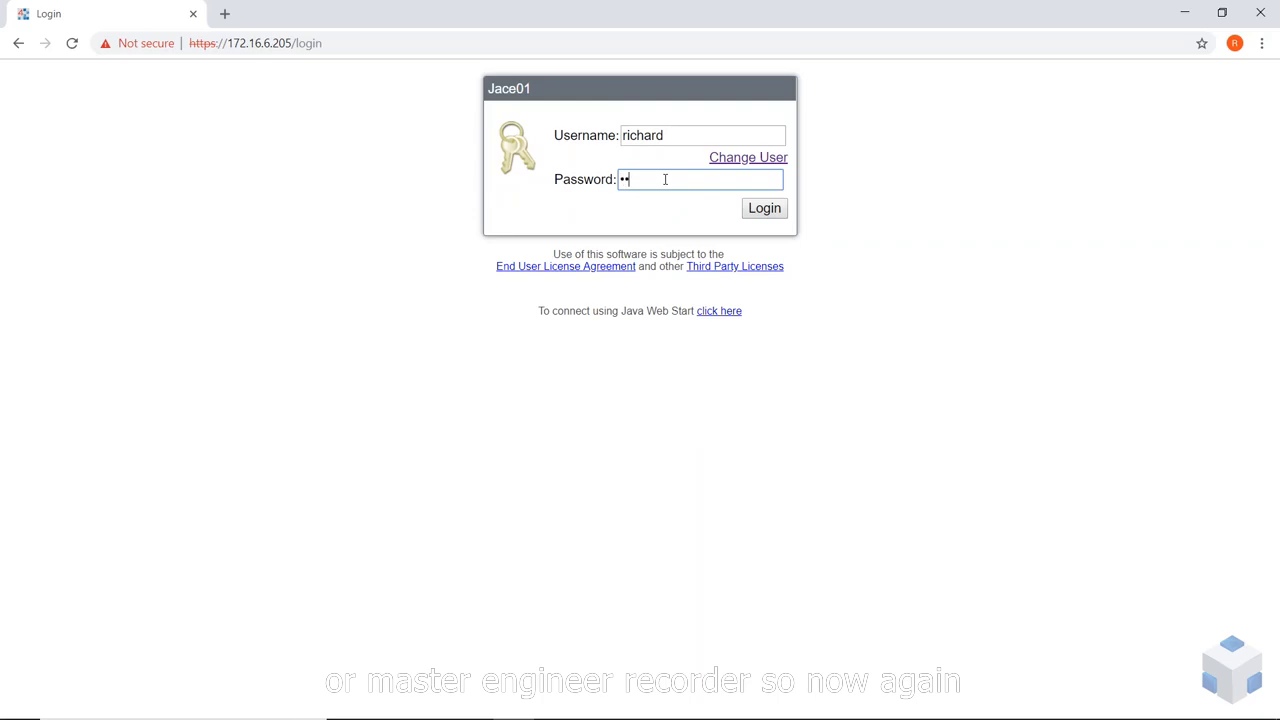
left_click(766, 210)
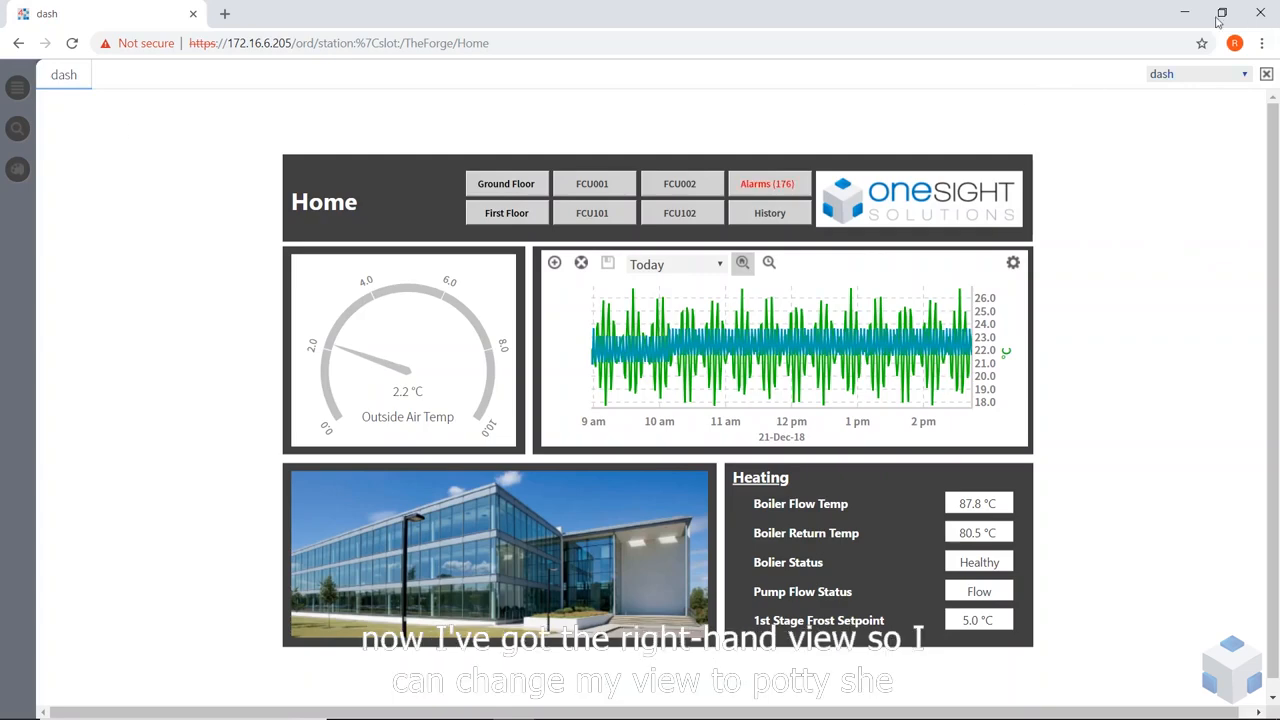
Switch the Home page to its Property Sheet view and return to the dash view
left_click(1245, 75)
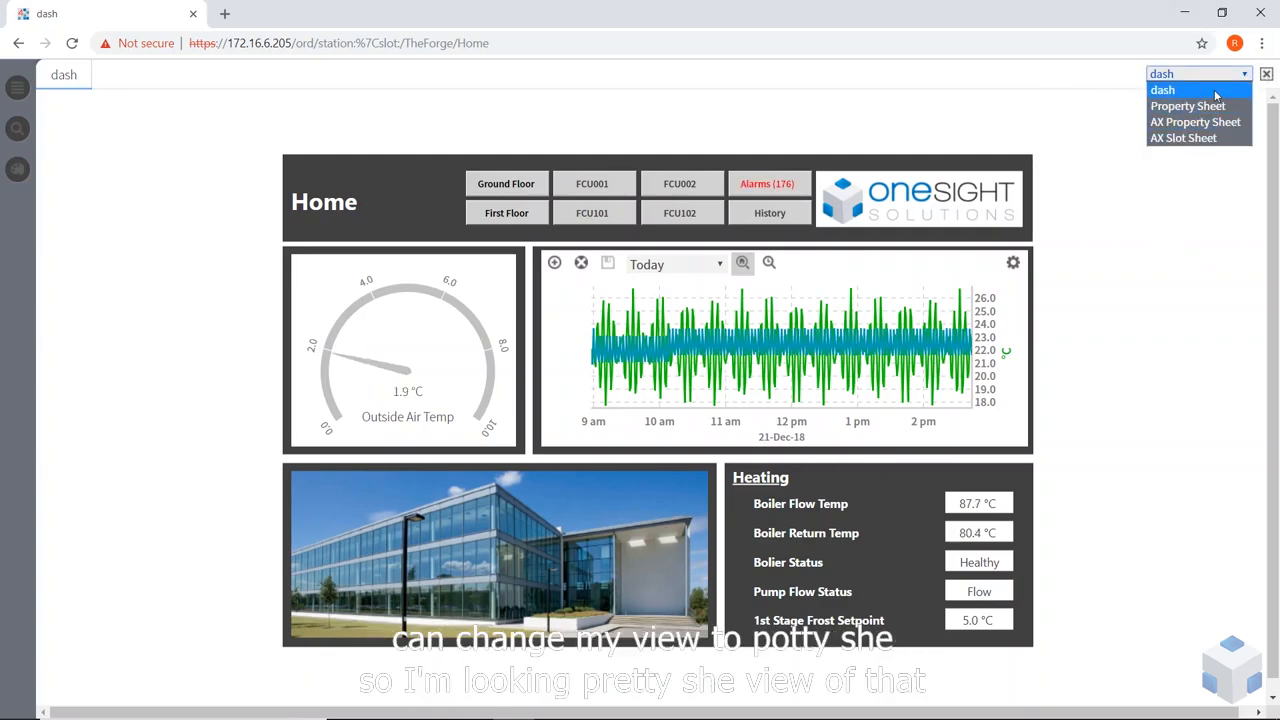
left_click(1215, 106)
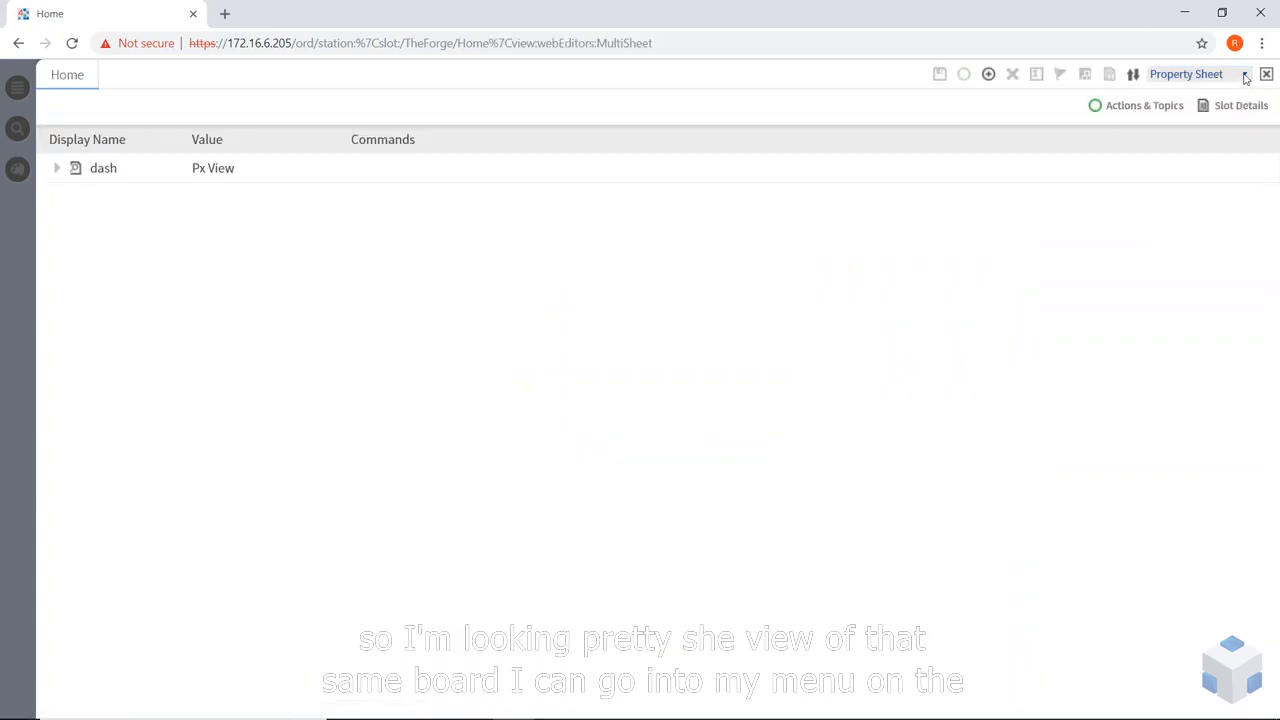
left_click(1245, 75)
left_click(1216, 90)
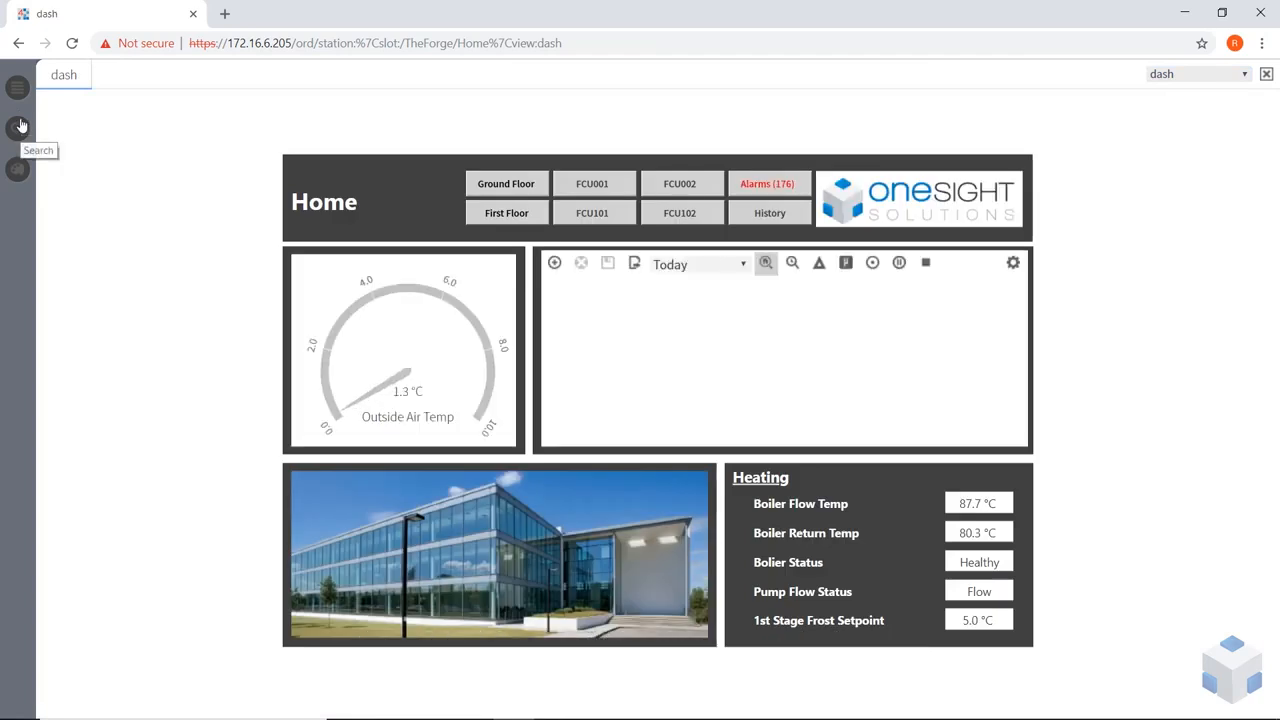
Show the navigation tree, expand Config and Files, and check which services are available under Services
left_click(17, 88)
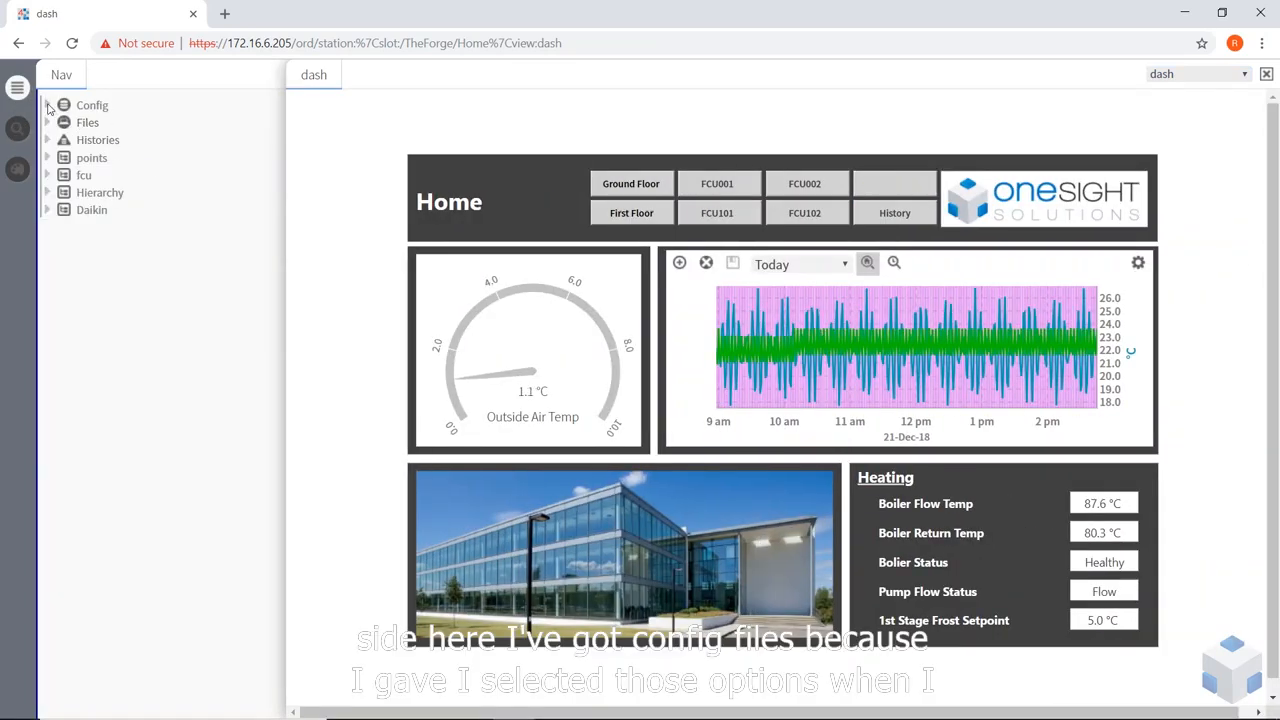
left_click(48, 106)
left_click(47, 177)
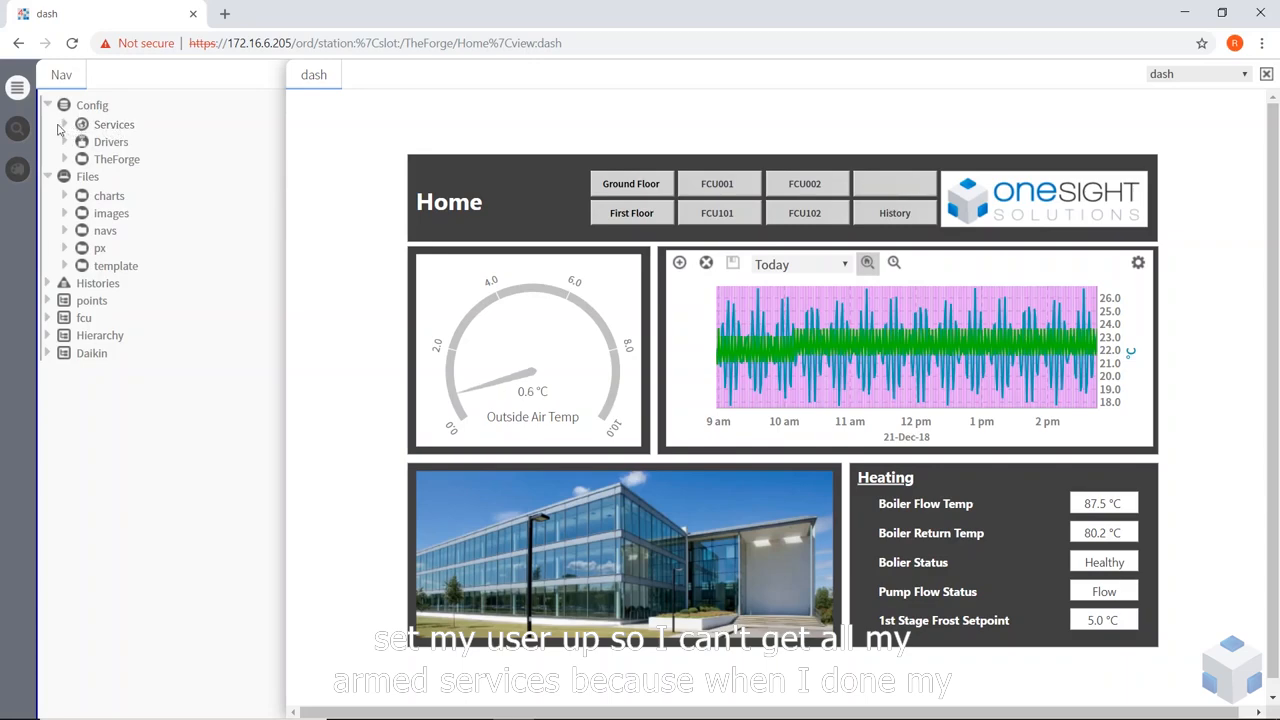
left_click(66, 126)
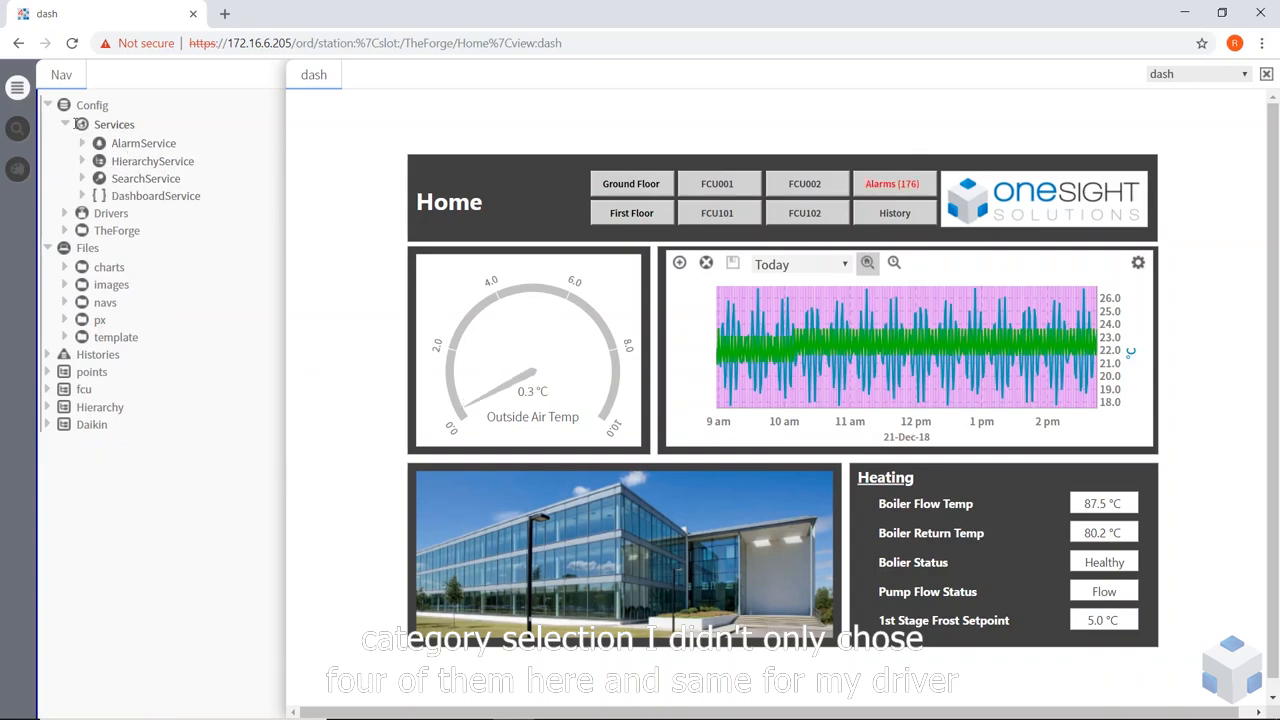
left_click(66, 124)
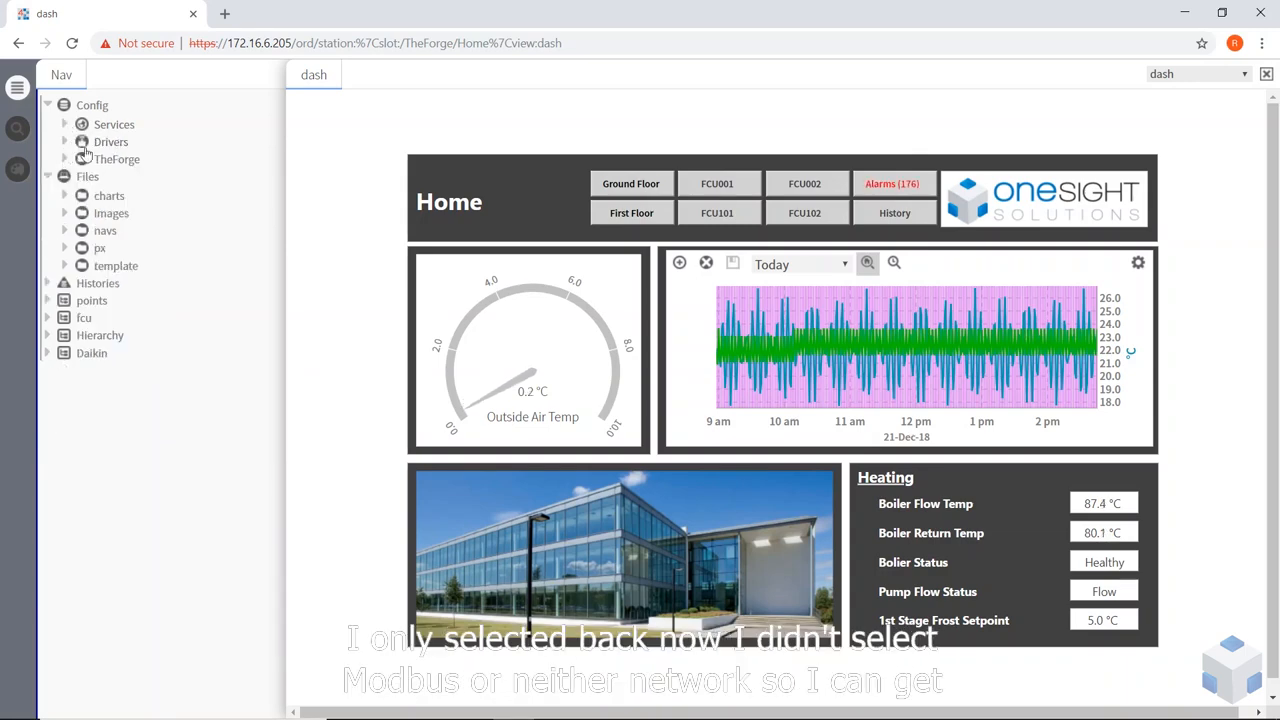
Inspect the points of AHU_BACnet_AX_05_10005 in the BacnetNetwork under Drivers, and collapse Drivers again
left_click(65, 142)
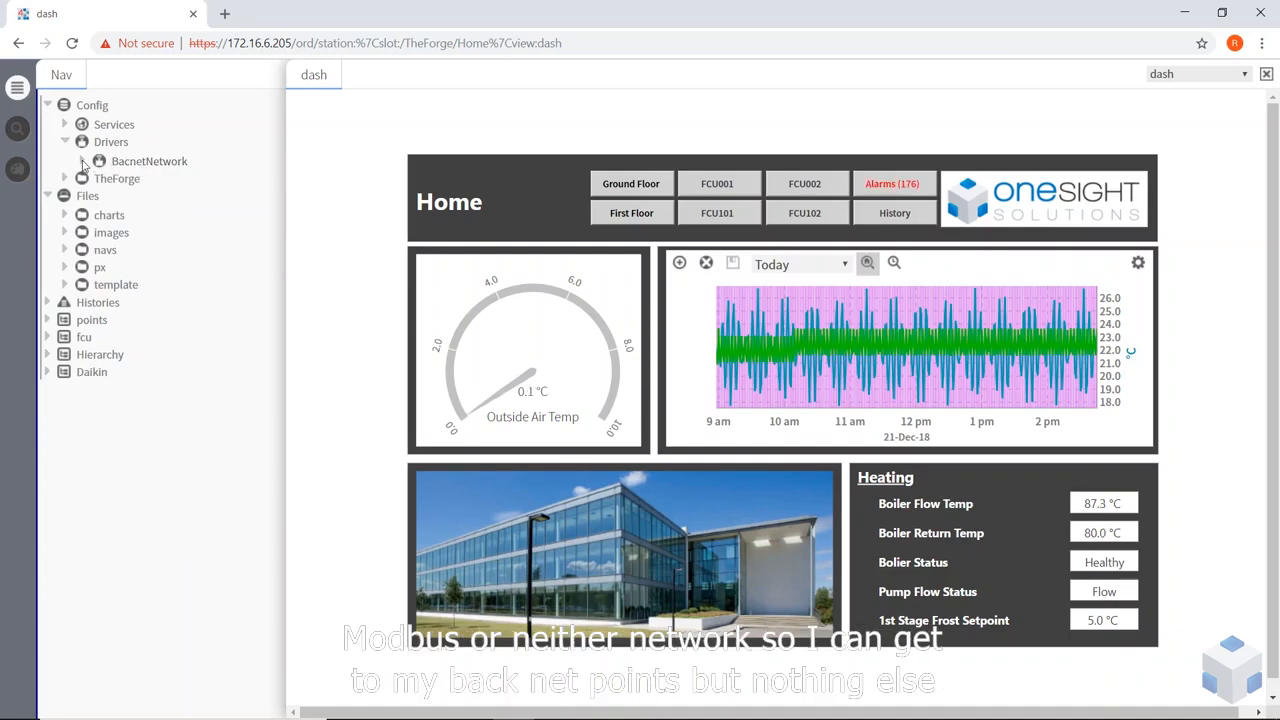
left_click(84, 161)
left_click(102, 180)
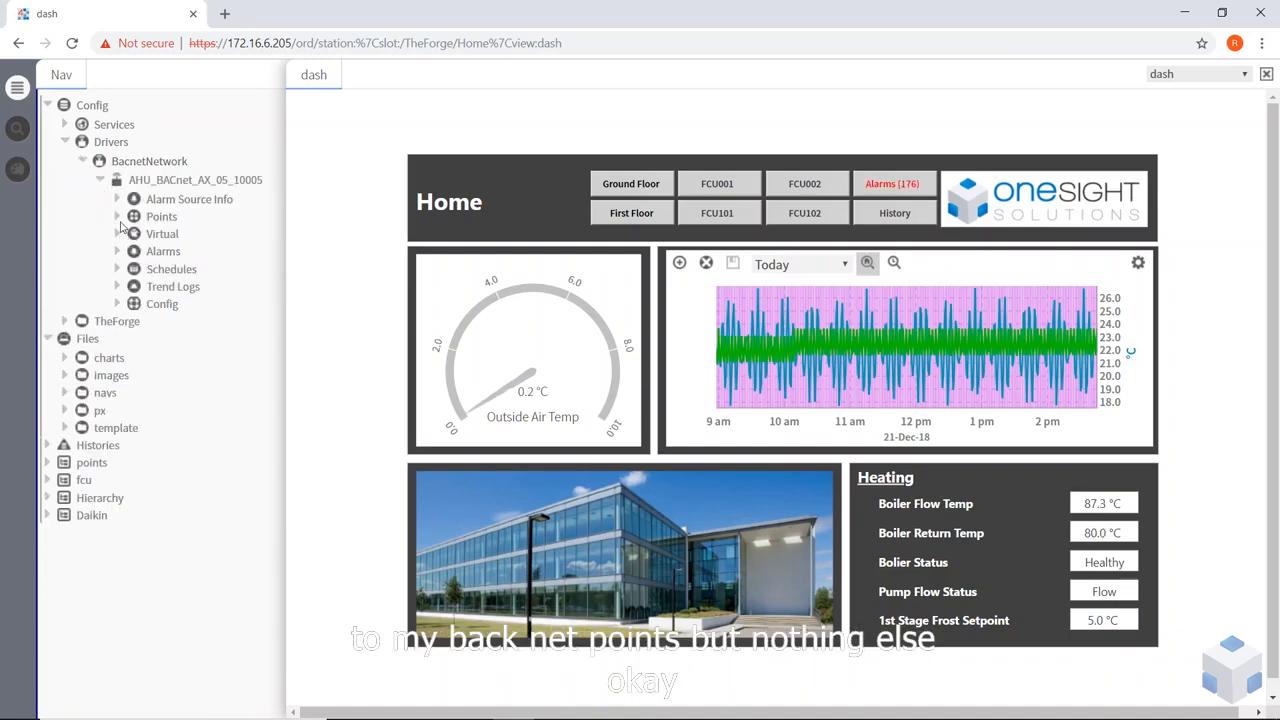
left_click(117, 217)
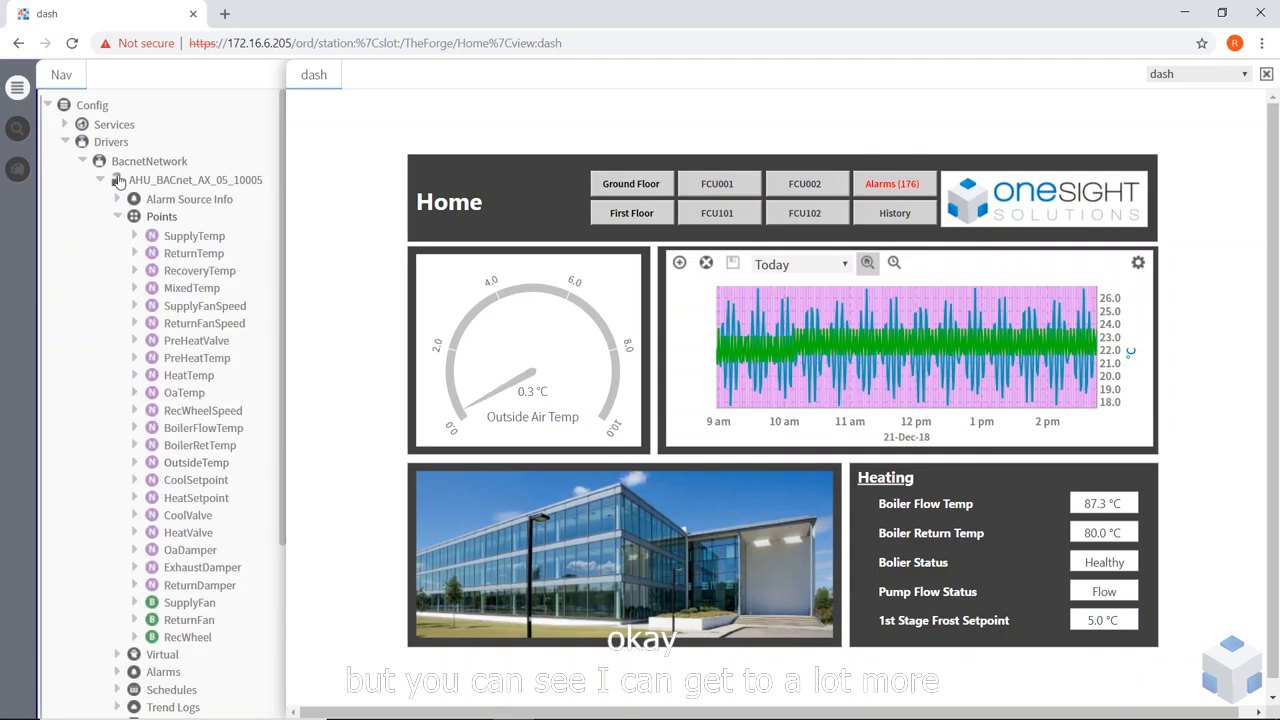
left_click(66, 142)
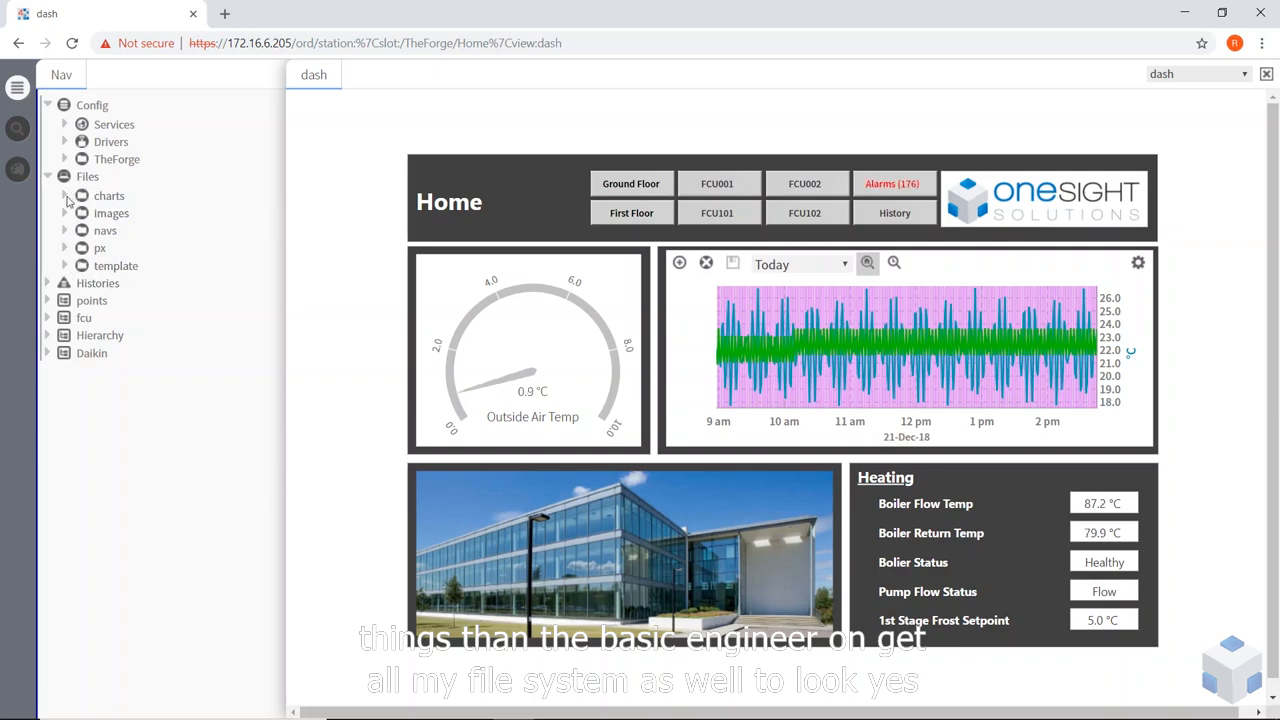
View the saved FCU001_SpaceTemp.chart from the charts folder and collapse the Files tree
left_click(66, 200)
left_click(66, 200)
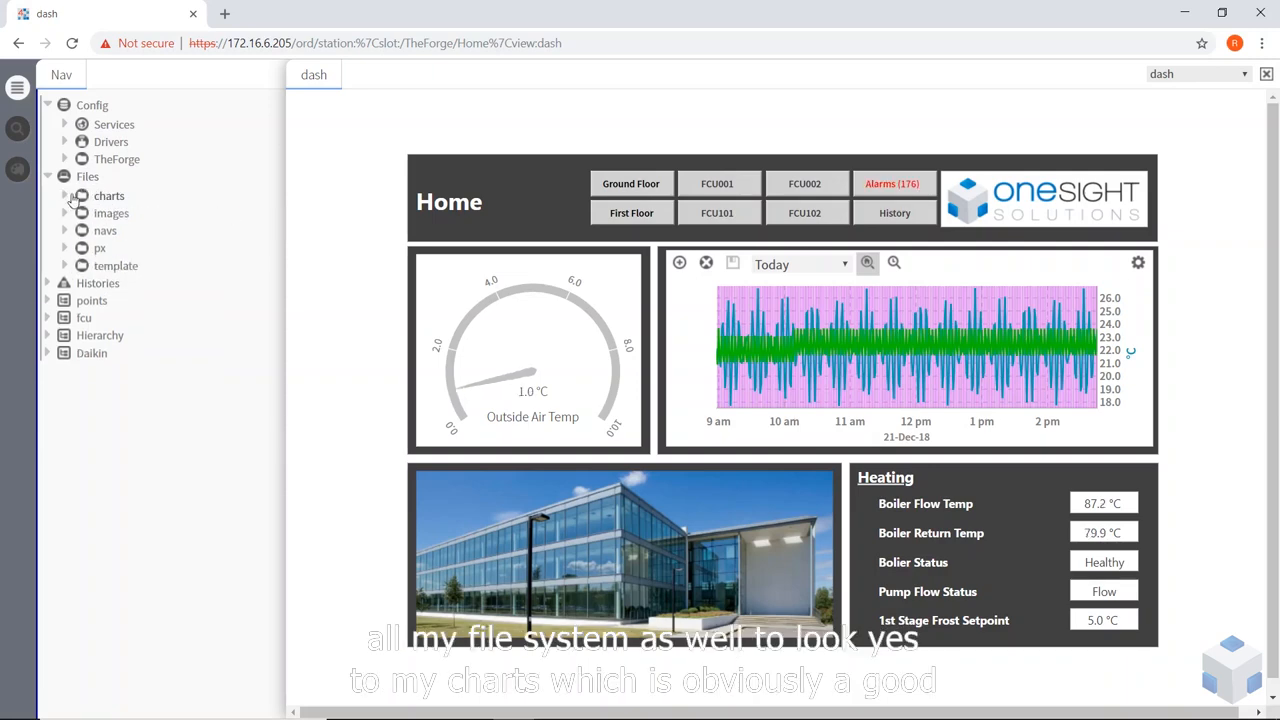
left_click(66, 196)
left_click(176, 216)
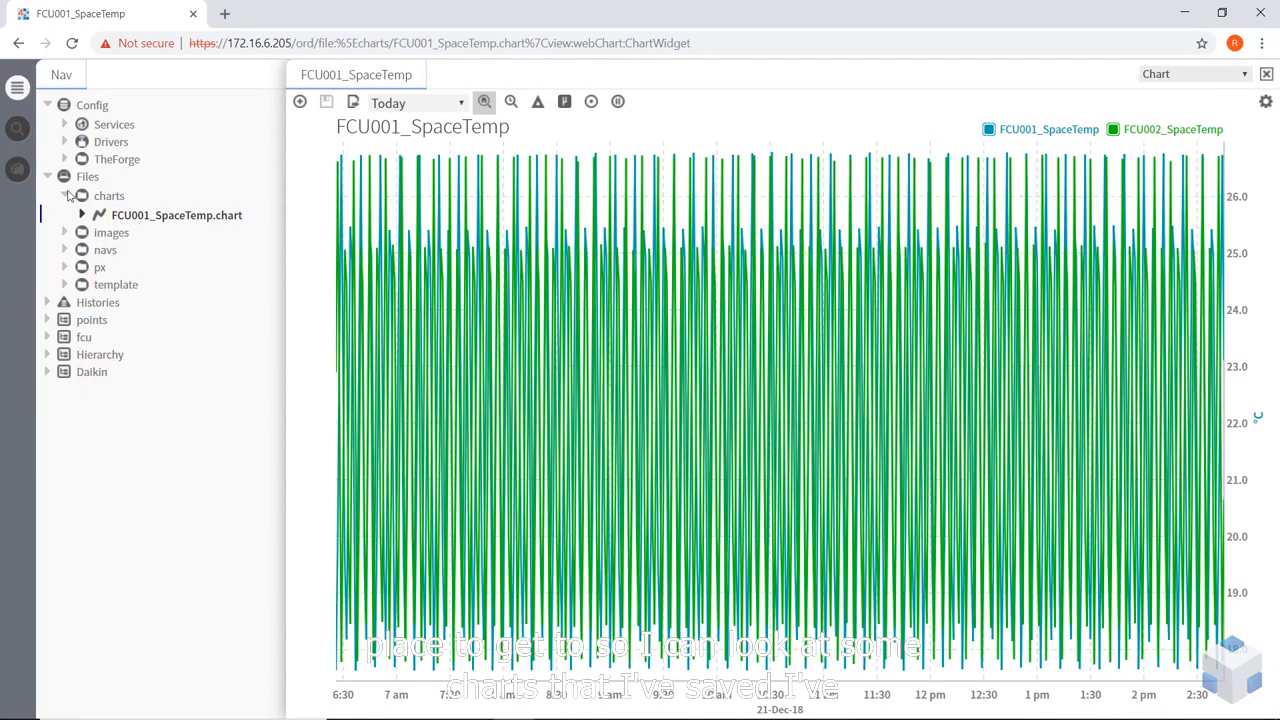
left_click(64, 196)
left_click(47, 176)
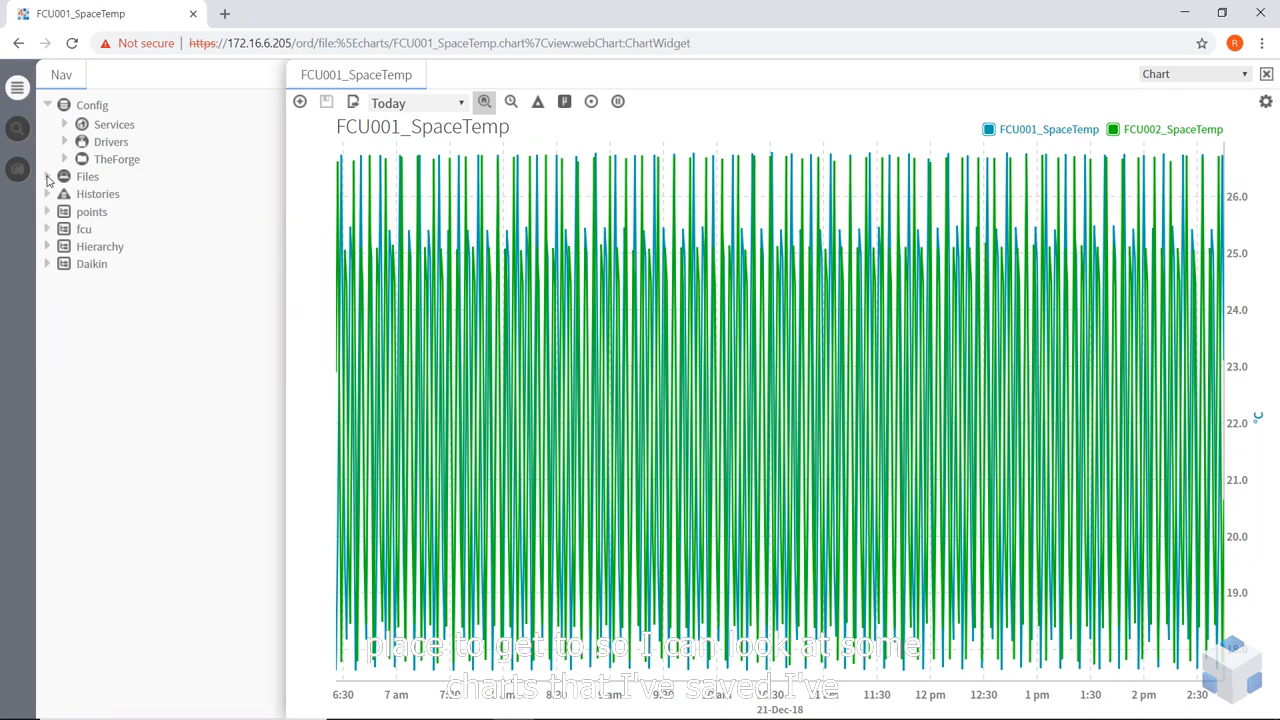
Search the station for "ground", view the GroundFloor result's page, and go on to the FCU001 page
left_click(20, 132)
left_click(97, 440)
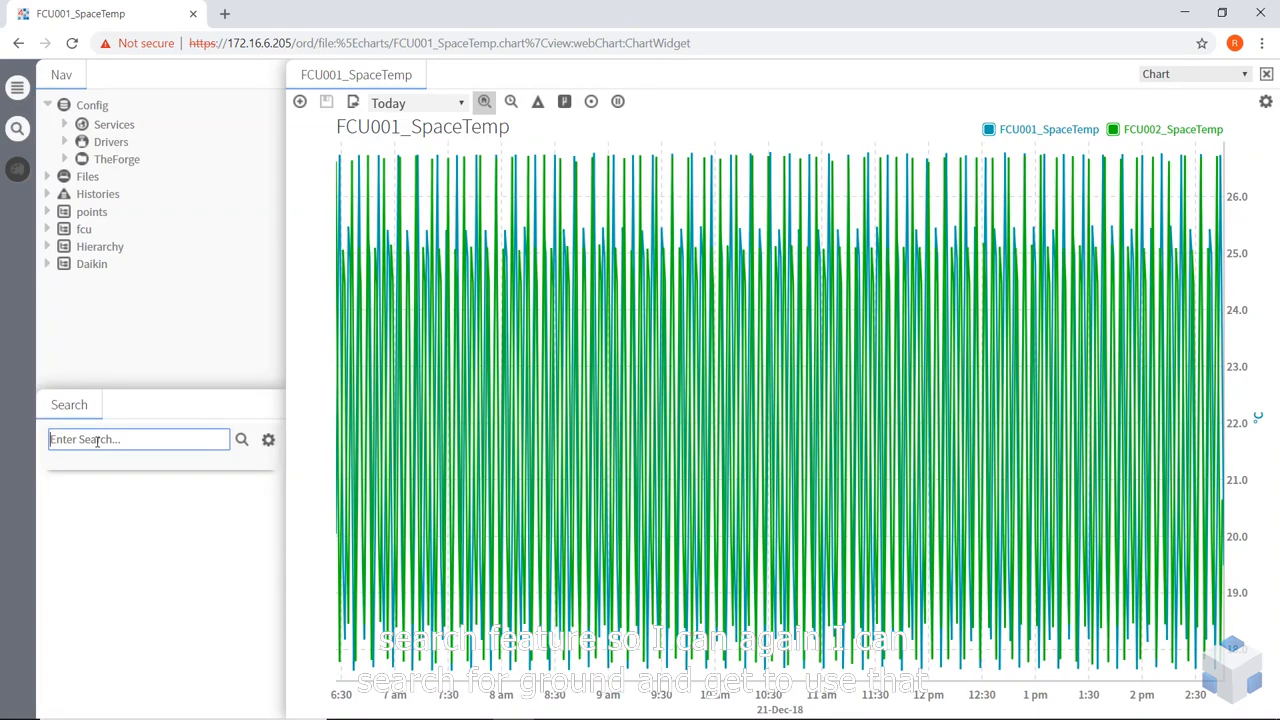
type("ground")
key("Return")
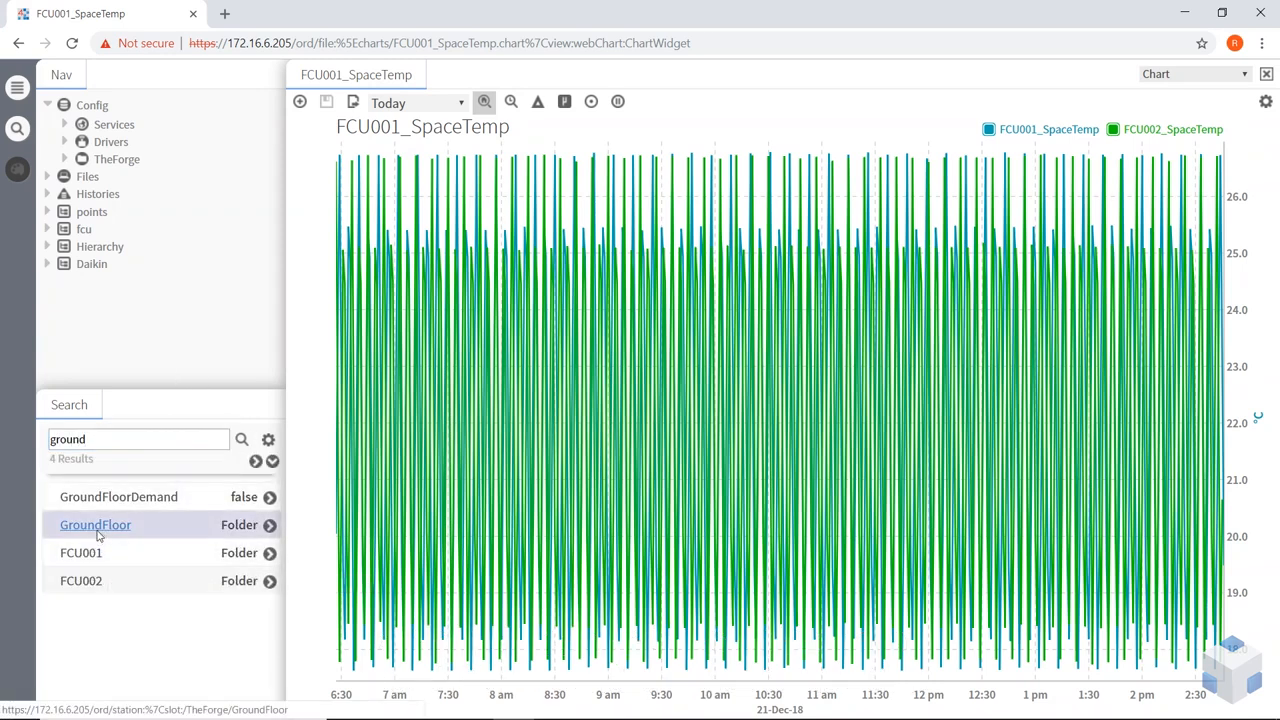
left_click(97, 527)
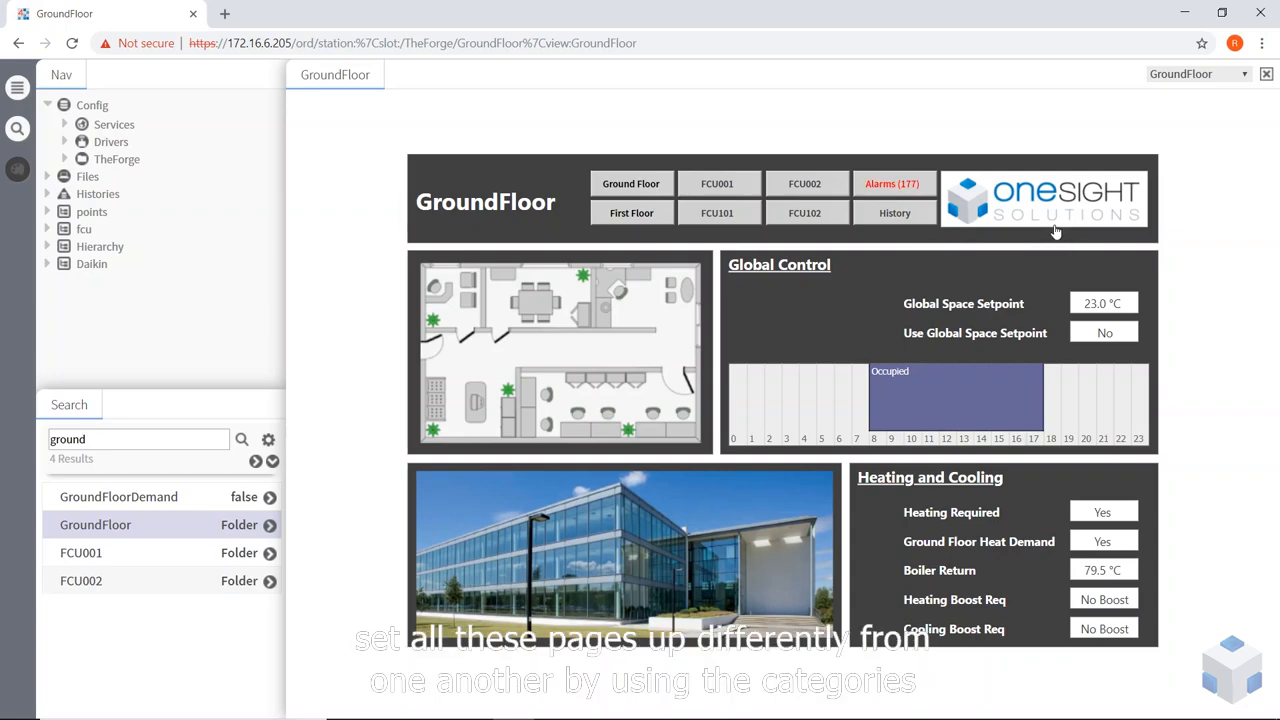
left_click(717, 184)
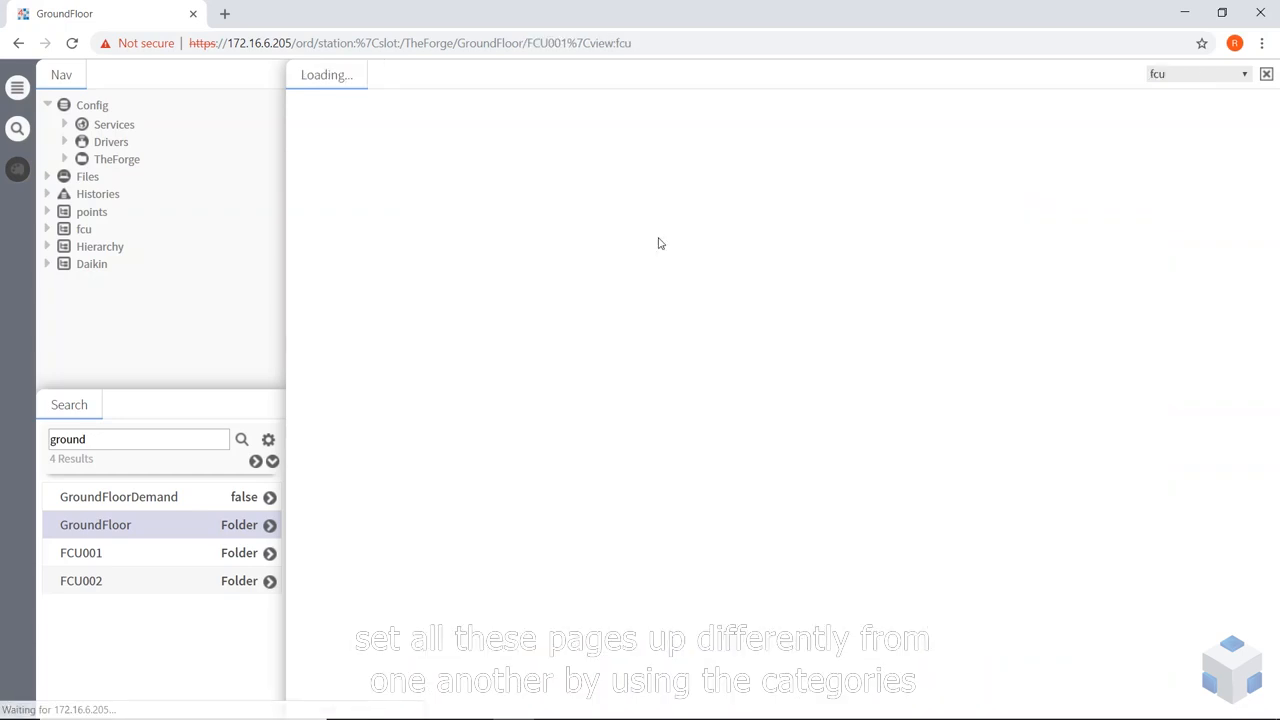